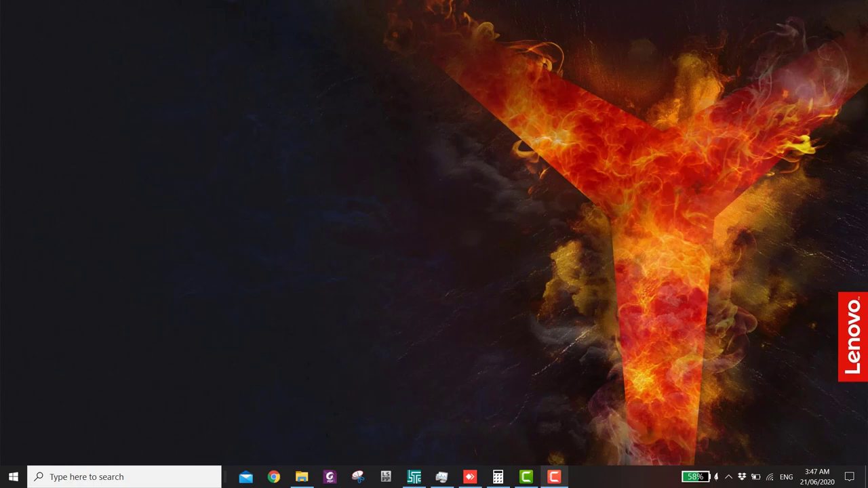
# Extract the c2500pickup-0.7.tgz archive from the HeadOnCollisionTutorial folder into its own c2500pickup-0.7 folder
pyautogui.click(302, 477)
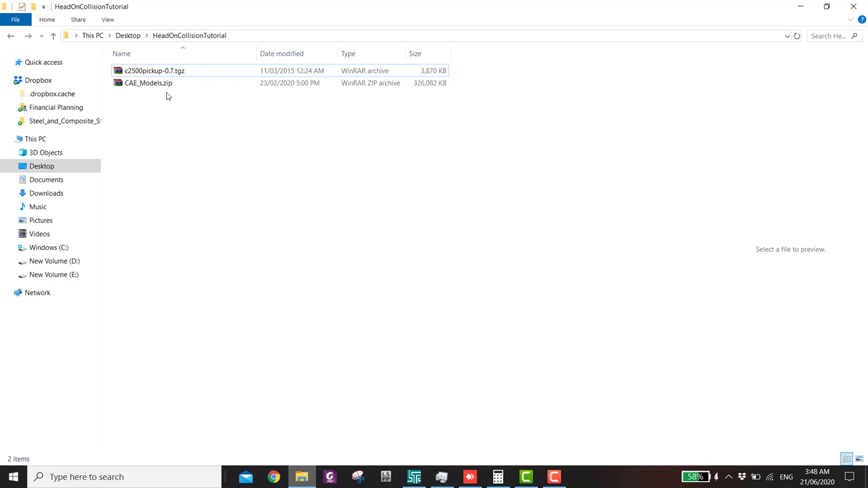
pyautogui.rightClick(156, 72)
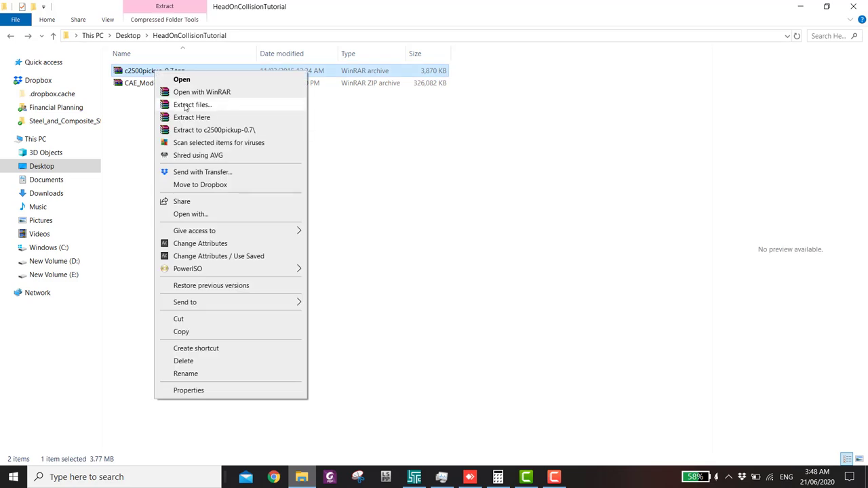
pyautogui.click(197, 103)
pyautogui.click(462, 348)
# Go into the extracted inner c2500pickup-0.7 folder and check the contents of its BARRIER subfolder
pyautogui.doubleClick(150, 73)
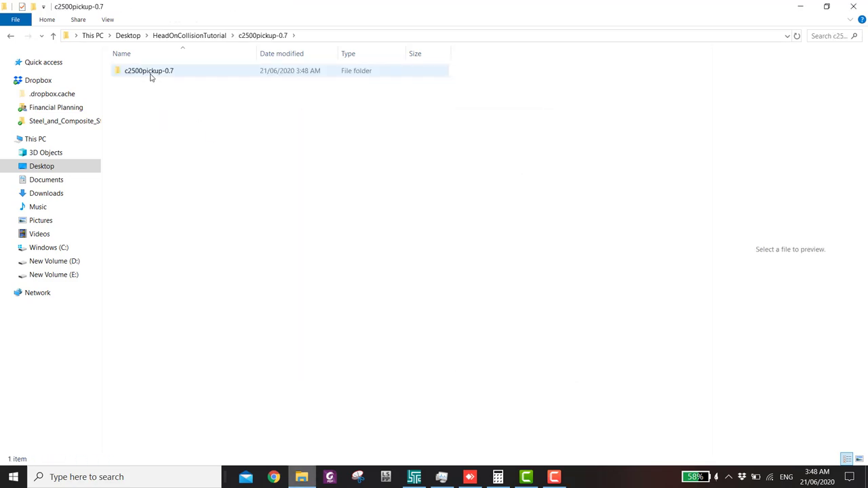
pyautogui.doubleClick(150, 74)
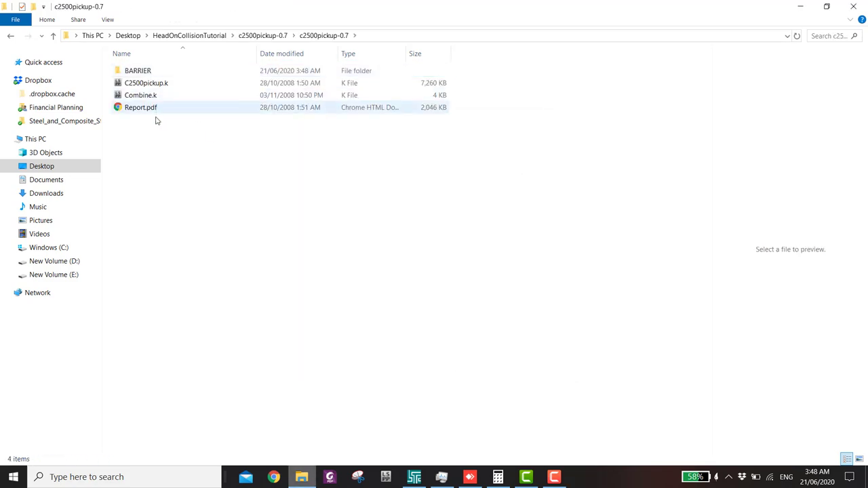
pyautogui.doubleClick(144, 73)
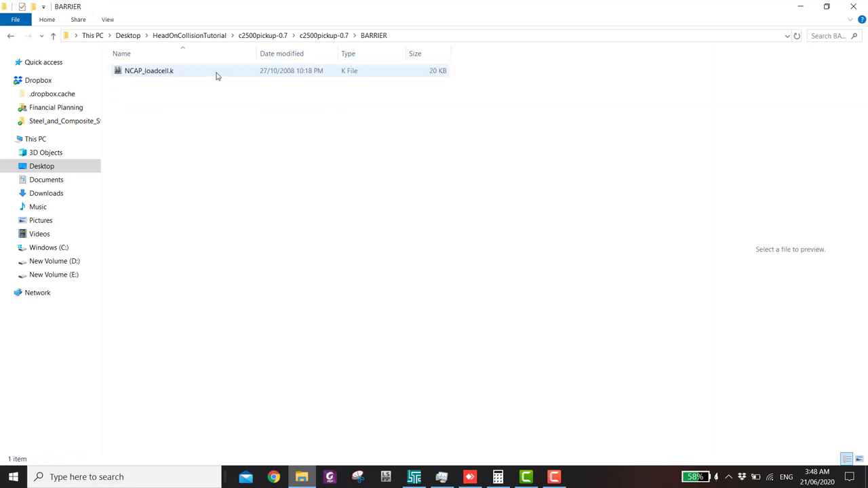
pyautogui.click(319, 36)
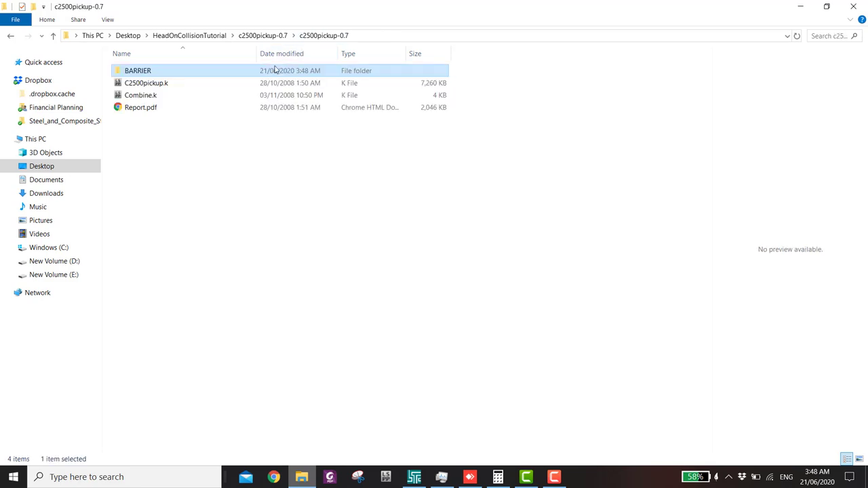
# Open the Combine.k file in Notepad++
pyautogui.rightClick(141, 97)
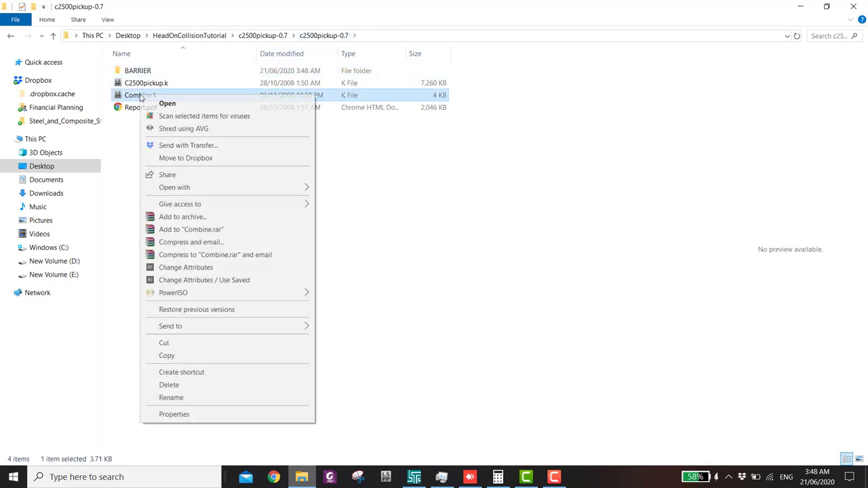
pyautogui.moveTo(227, 191)
pyautogui.click(369, 226)
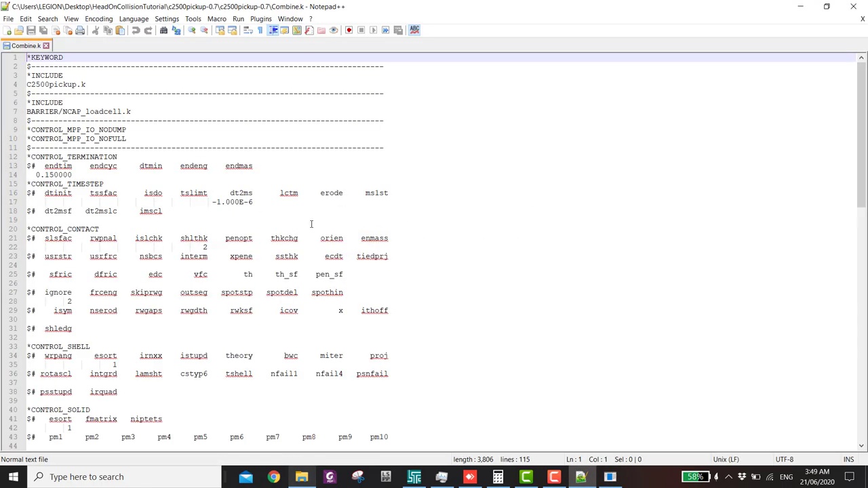
# Examine the control and database output cards in Combine.k and the INCLUDE entries for C2500pickup.k and BARRIER/NCAP_loadcell.k
pyautogui.scroll(-20, 450, 194)
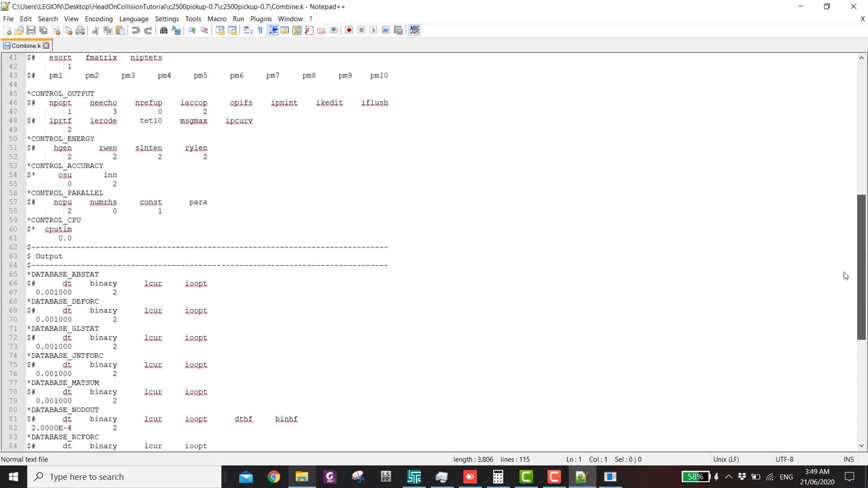
pyautogui.scroll(-3, 841, 370)
pyautogui.scroll(20, 836, 305)
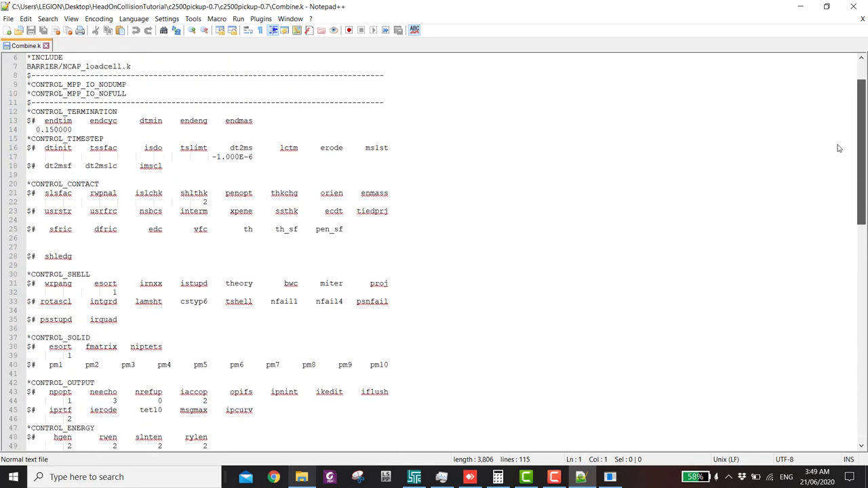
pyautogui.scroll(-15, 847, 300)
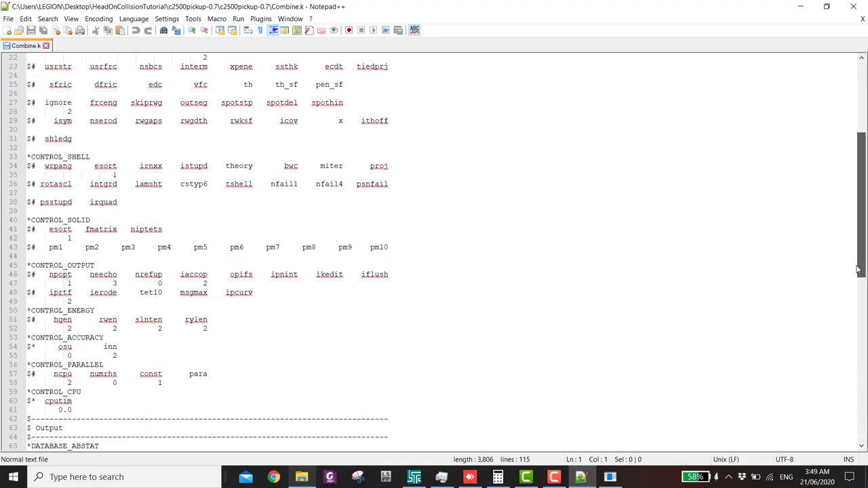
pyautogui.scroll(-7, 854, 237)
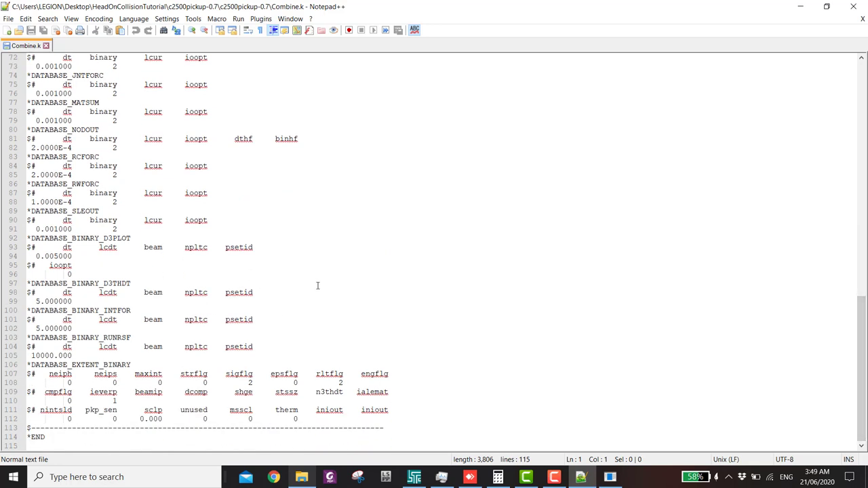
pyautogui.scroll(12, 317, 285)
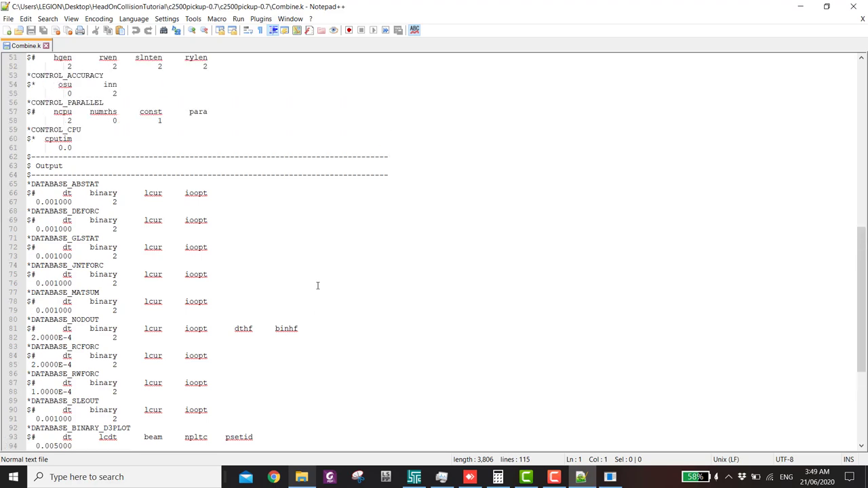
pyautogui.scroll(12, 317, 286)
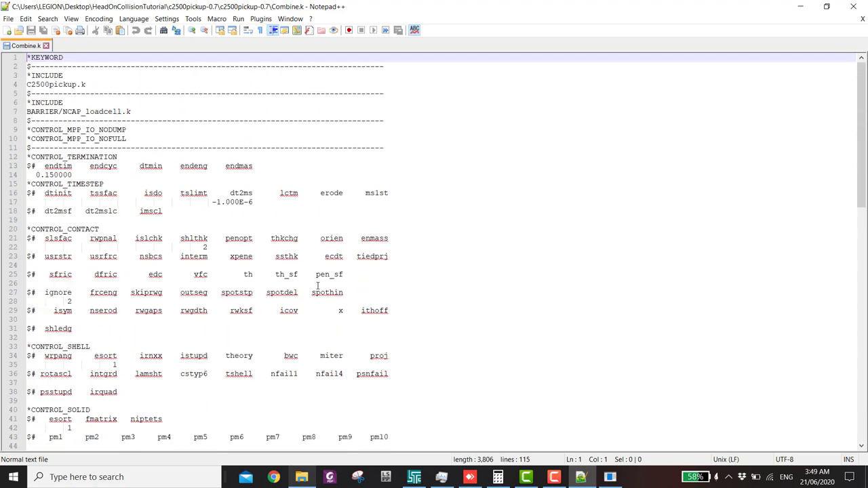
pyautogui.moveTo(28, 103); pyautogui.dragTo(68, 103)
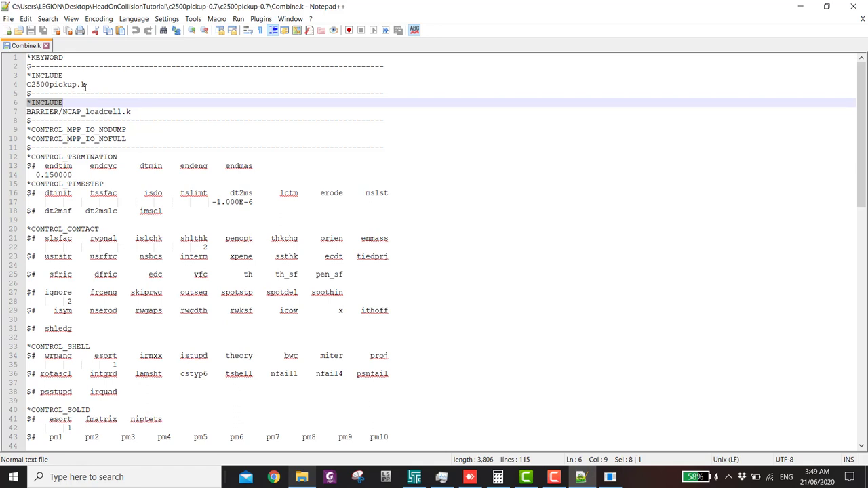
pyautogui.moveTo(85, 86); pyautogui.dragTo(27, 86)
pyautogui.moveTo(138, 113); pyautogui.dragTo(54, 109)
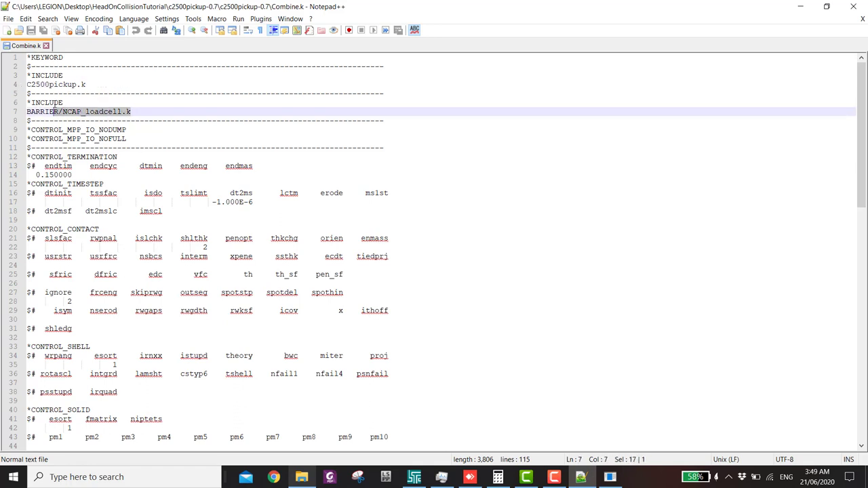
pyautogui.moveTo(94, 84); pyautogui.dragTo(31, 85)
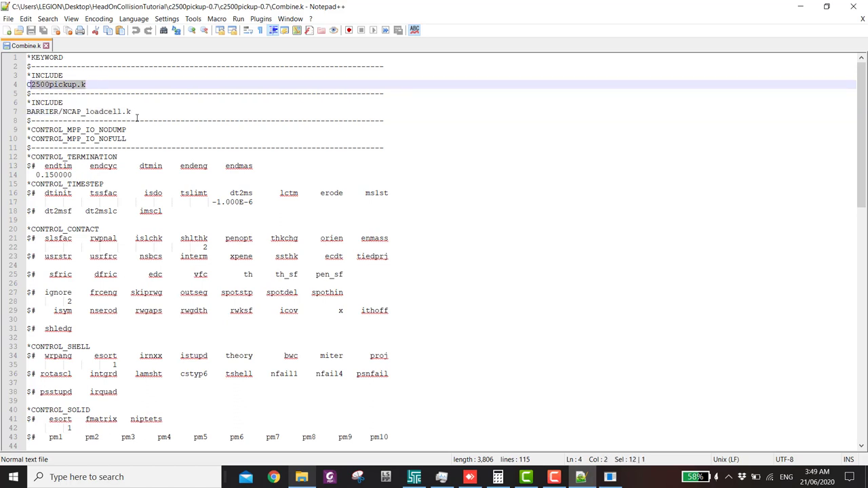
pyautogui.moveTo(136, 112); pyautogui.dragTo(63, 112)
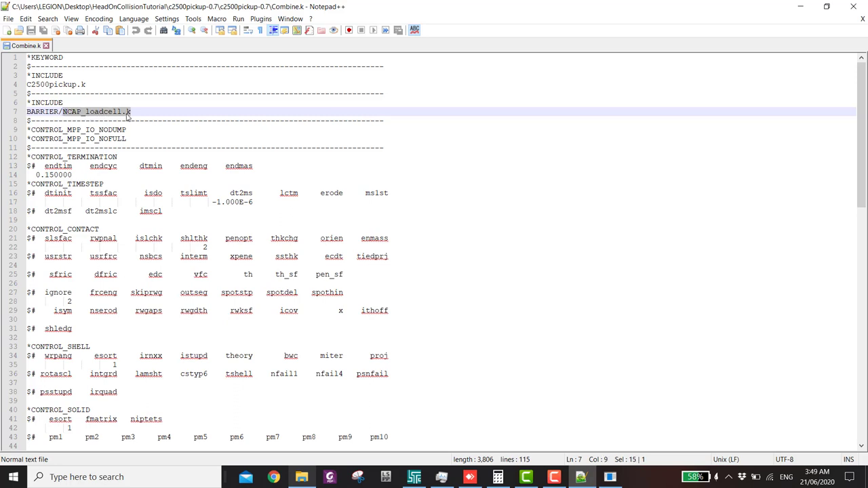
# Load Combine.k from the file folder into LS-PrePost and inspect the pickup and load cell wall from an oblique angle
pyautogui.click(301, 477)
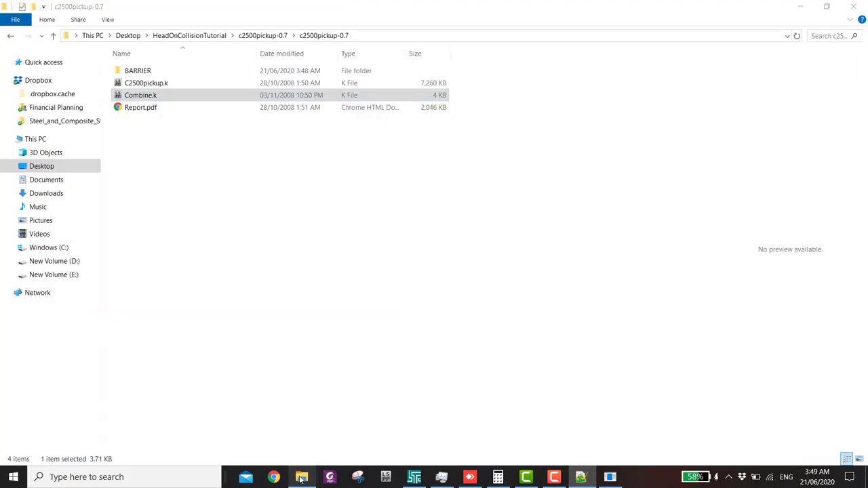
pyautogui.doubleClick(143, 97)
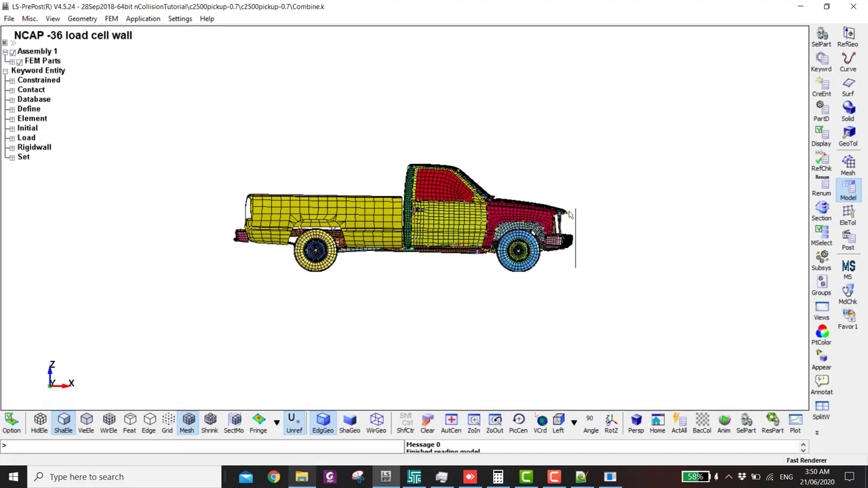
pyautogui.keyDown('shift'); pyautogui.moveTo(570, 214); pyautogui.dragTo(538, 140); pyautogui.keyUp('shift')
pyautogui.scroll(3, 532, 289)
pyautogui.scroll(2, 532, 290)
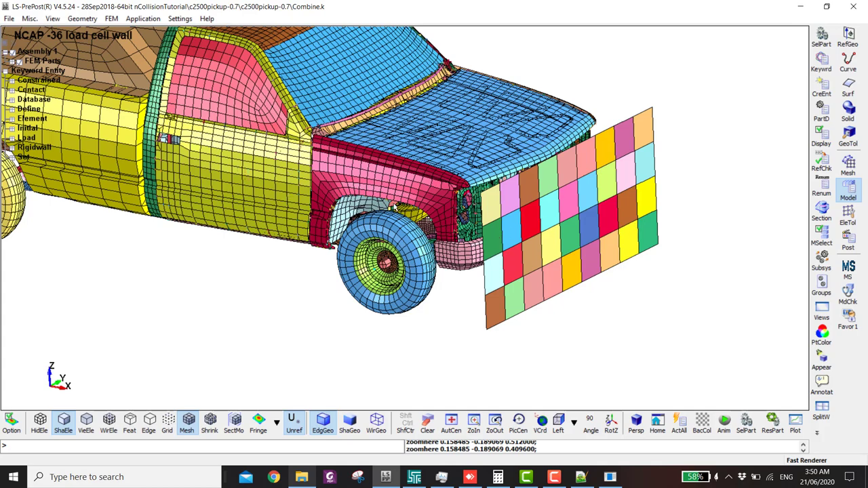
pyautogui.scroll(-1, 391, 205)
pyautogui.keyDown('shift'); pyautogui.moveTo(363, 185); pyautogui.dragTo(436, 220, button='middle'); pyautogui.keyUp('shift')
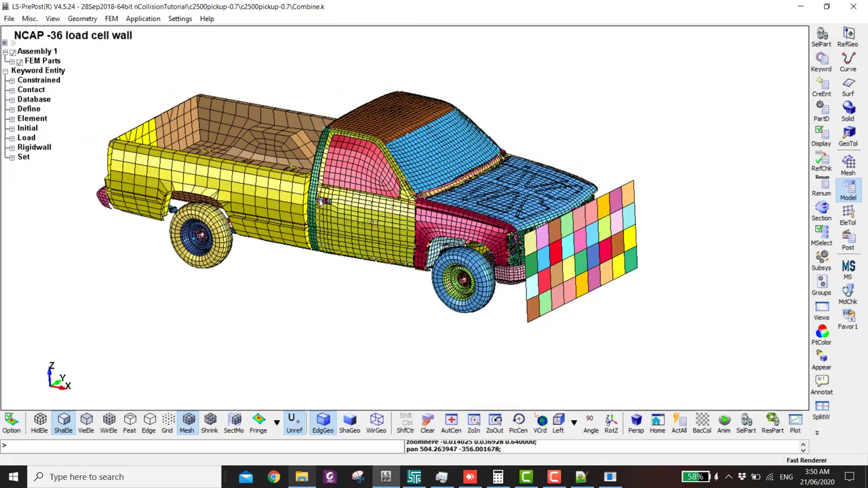
# Turn off the mesh line display and examine the pickup's door and side panels up close
pyautogui.click(186, 423)
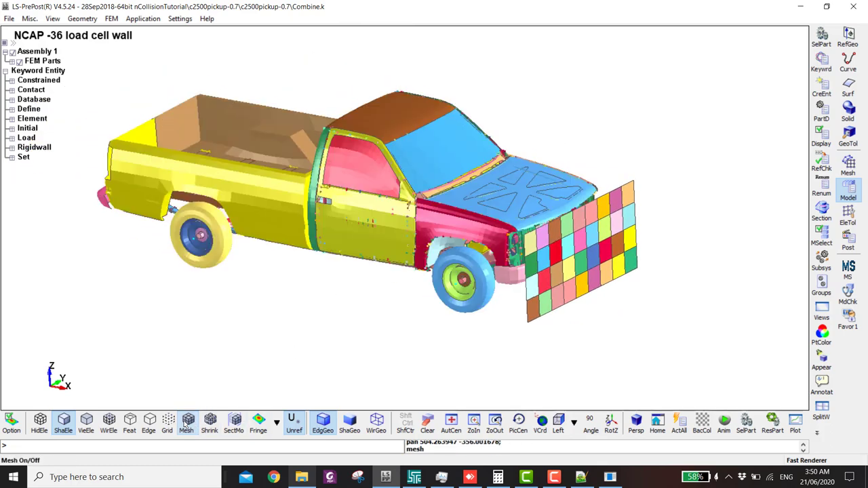
pyautogui.scroll(2, 347, 182)
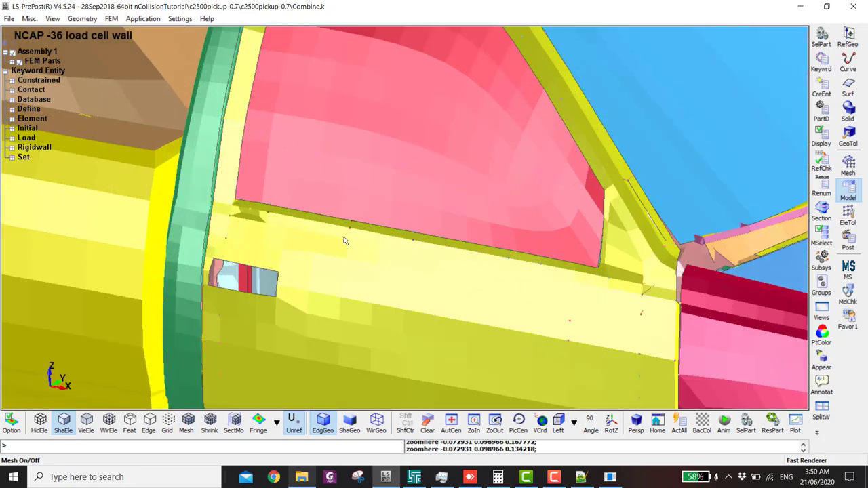
pyautogui.keyDown('shift'); pyautogui.moveTo(352, 234); pyautogui.dragTo(330, 175, button='middle'); pyautogui.keyUp('shift')
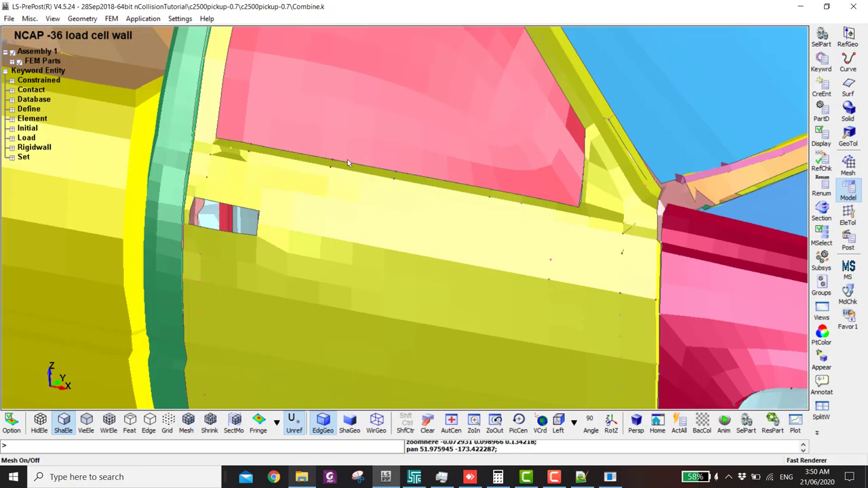
pyautogui.keyDown('shift'); pyautogui.moveTo(190, 216); pyautogui.dragTo(275, 98, button='middle'); pyautogui.keyUp('shift')
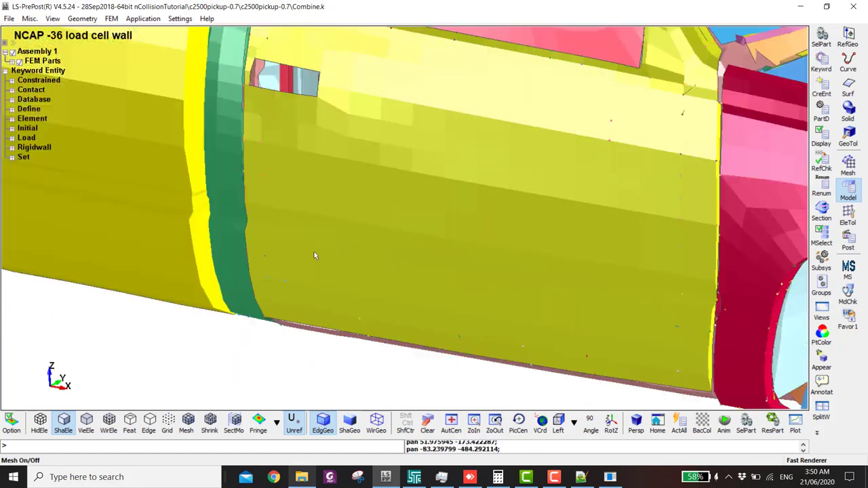
pyautogui.moveTo(316, 256)
pyautogui.keyDown('shift'); pyautogui.mouseDown(button='middle')
pyautogui.moveTo(284, 139)
pyautogui.moveTo(275, 166)
pyautogui.moveTo(299, 196)
pyautogui.mouseUp(button='middle'); pyautogui.keyUp('shift')
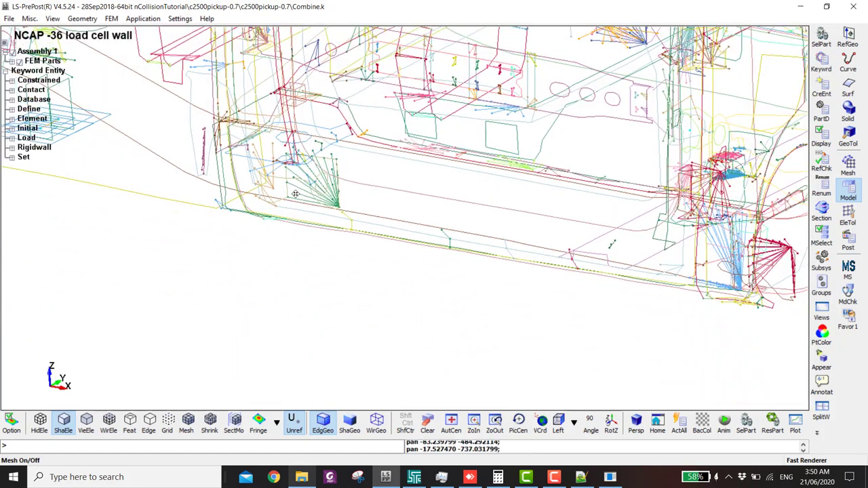
pyautogui.scroll(-3, 333, 198)
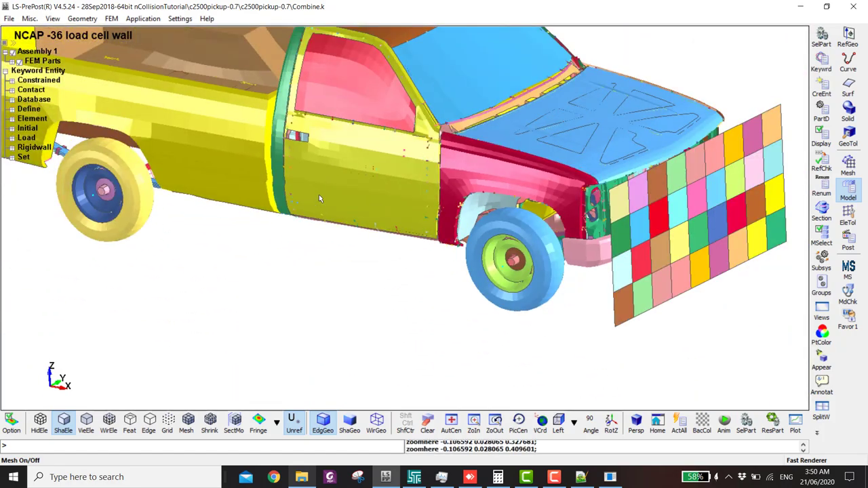
pyautogui.keyDown('shift'); pyautogui.moveTo(320, 198); pyautogui.dragTo(347, 274, button='middle'); pyautogui.keyUp('shift')
pyautogui.scroll(-1, 345, 256)
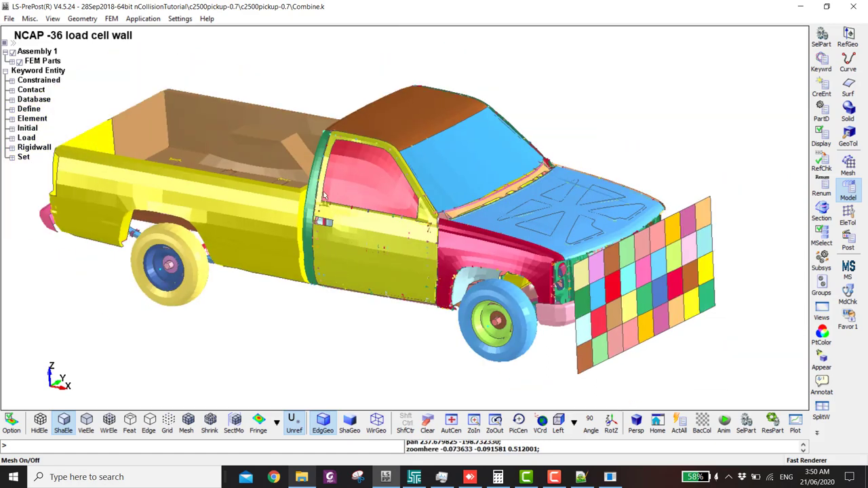
# Check the available entity types and browse the model's keyword list in the Keyword Manager, including the AIRBAG group
pyautogui.click(822, 89)
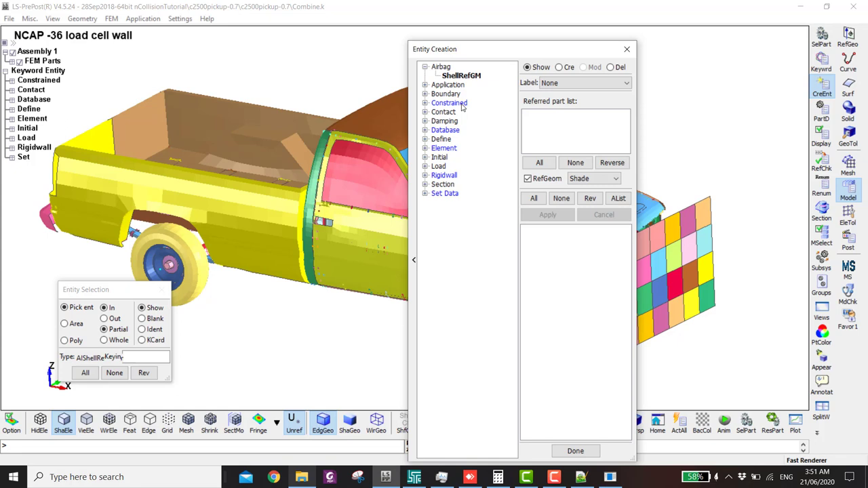
pyautogui.click(821, 61)
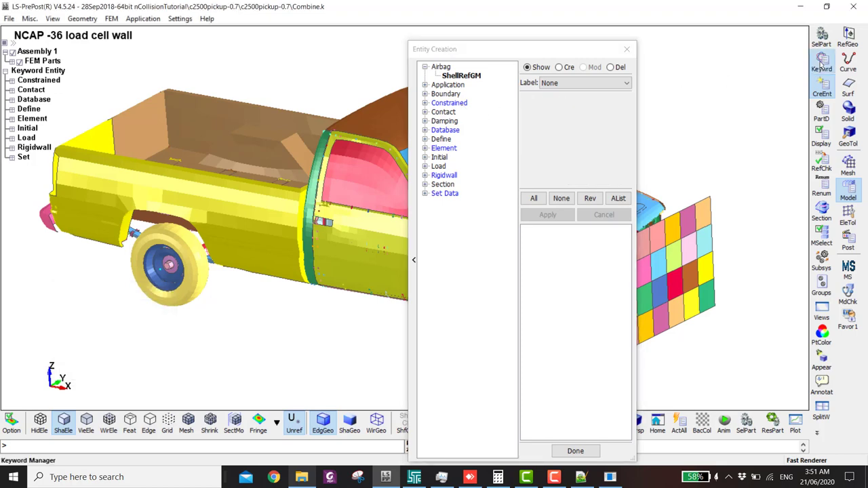
pyautogui.scroll(-3, 444, 246)
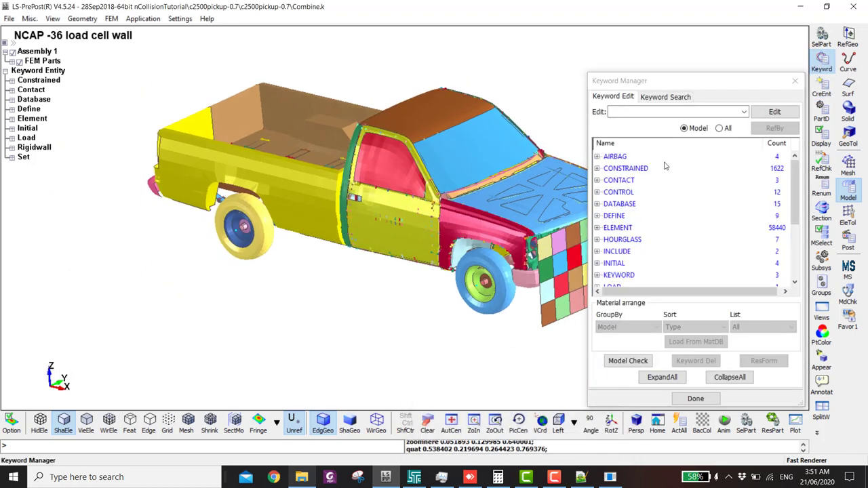
pyautogui.click(616, 156)
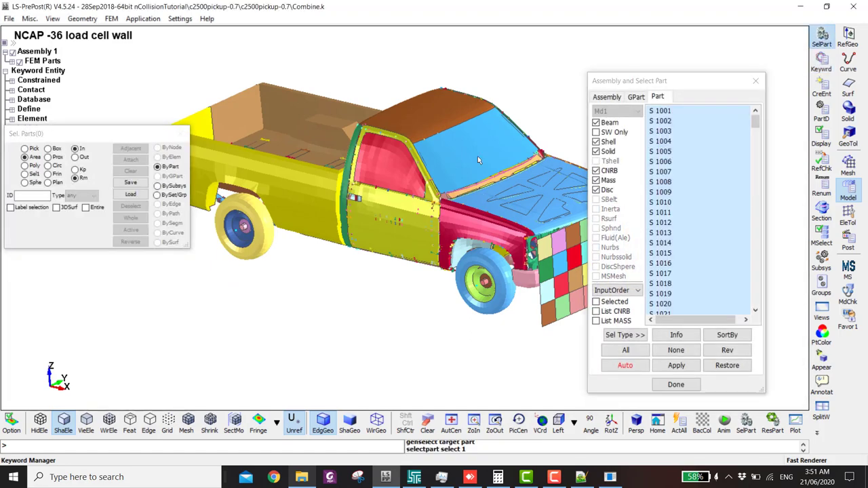
# Hide the windshield part by selecting it for removal, and inspect the cab interior
pyautogui.click(478, 156)
pyautogui.scroll(5, 561, 212)
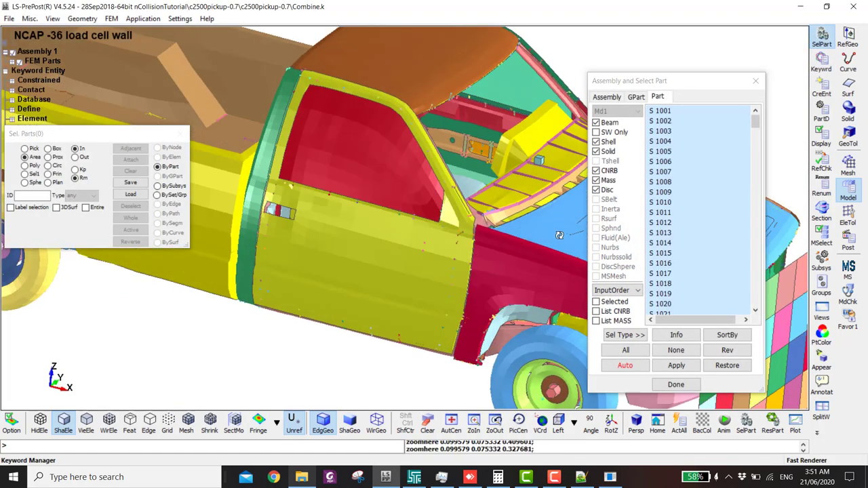
pyautogui.keyDown('shift'); pyautogui.moveTo(561, 213); pyautogui.dragTo(462, 141); pyautogui.keyUp('shift')
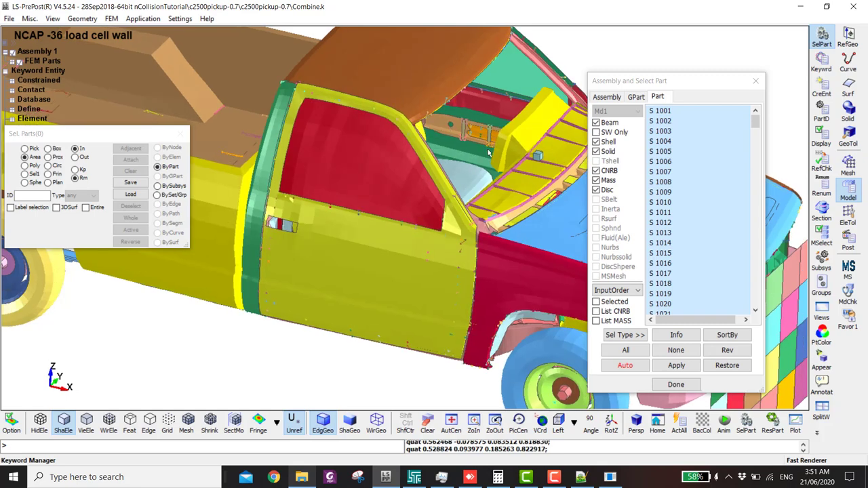
# Close the part selection dialog, return to the Keyword Manager's expanded AIRBAG group, and view the whole pickup obliquely
pyautogui.keyDown('shift'); pyautogui.moveTo(450, 198); pyautogui.dragTo(447, 182); pyautogui.keyUp('shift')
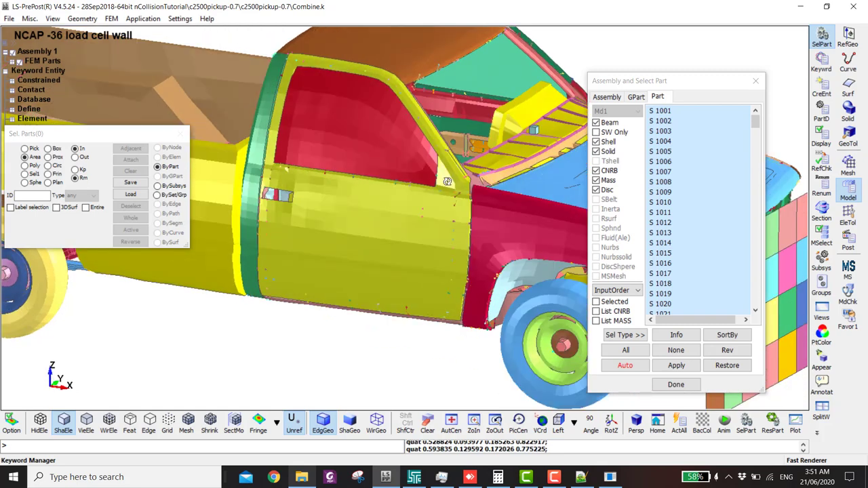
pyautogui.click(756, 81)
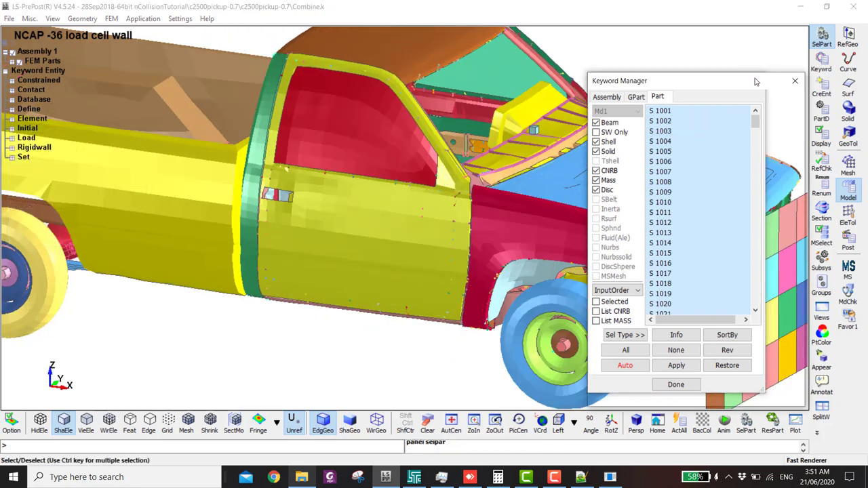
pyautogui.doubleClick(619, 158)
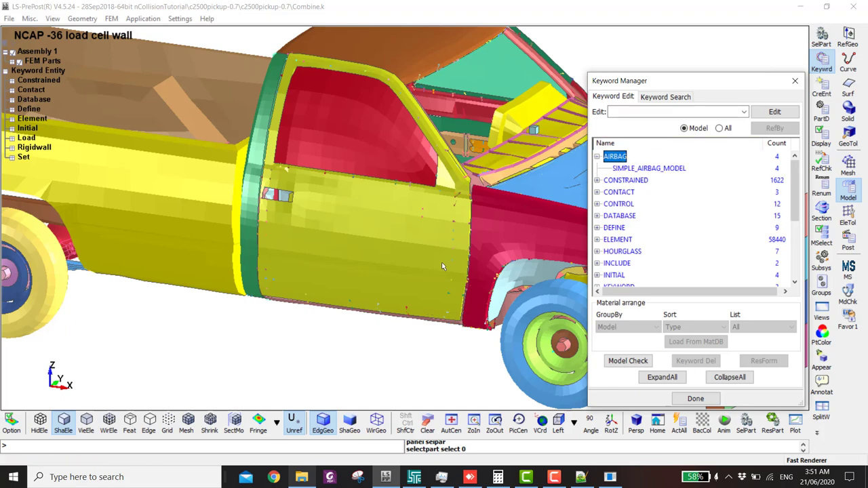
pyautogui.scroll(-2, 441, 267)
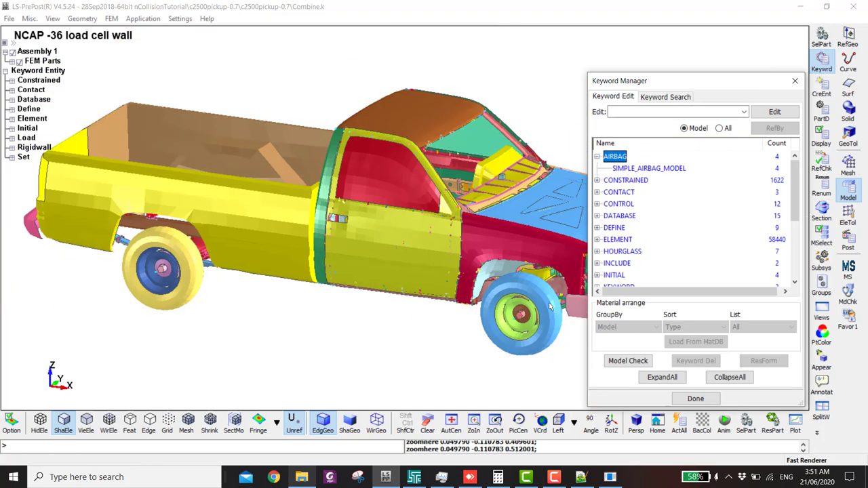
pyautogui.keyDown('ctrl'); pyautogui.moveTo(573, 240); pyautogui.dragTo(488, 271); pyautogui.keyUp('ctrl')
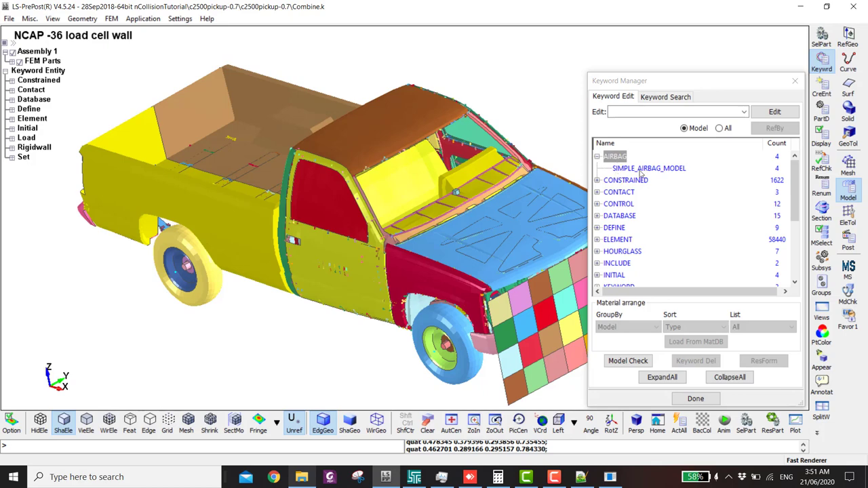
# Open the SIMPLE_AIRBAG_MODEL keyword and check the descriptions of its CV, CP and T fields on the first card
pyautogui.doubleClick(647, 170)
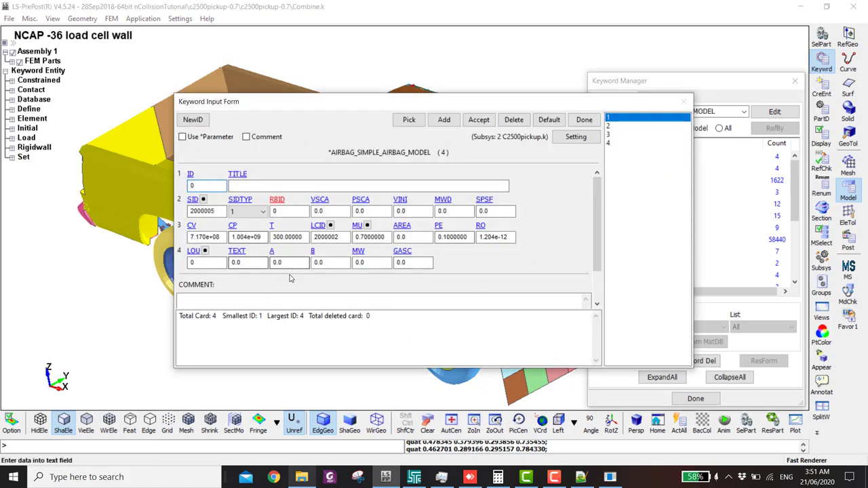
pyautogui.click(217, 236)
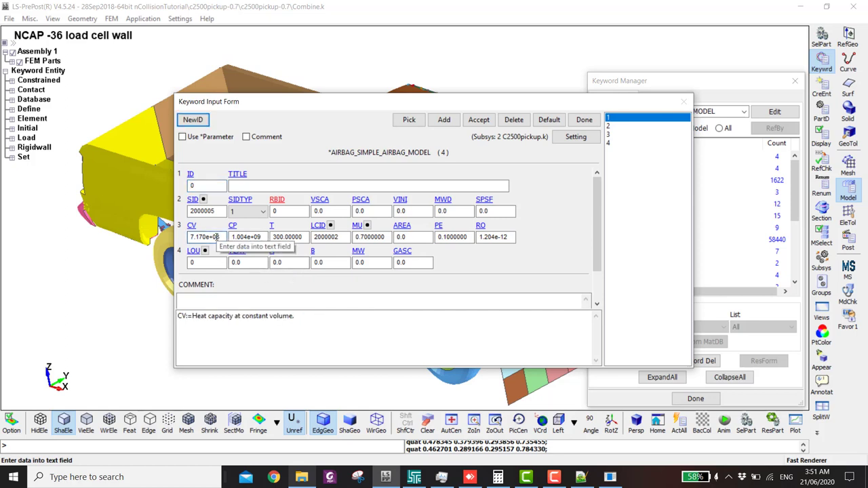
pyautogui.click(243, 236)
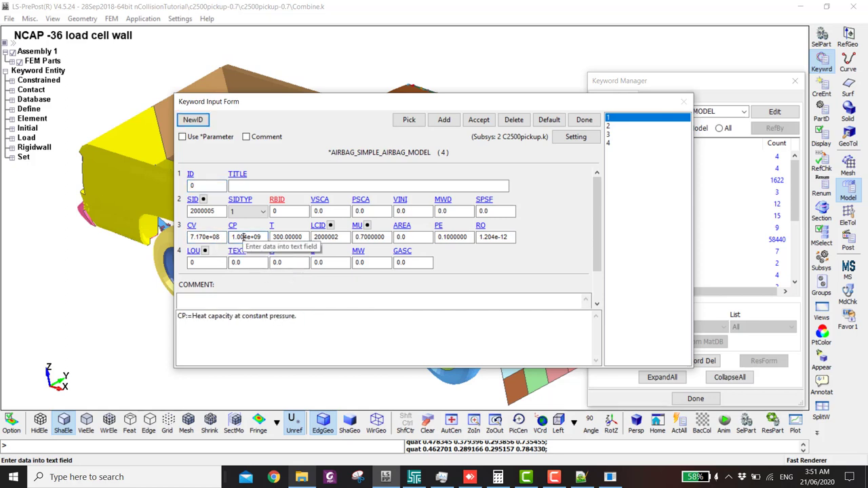
pyautogui.click(209, 237)
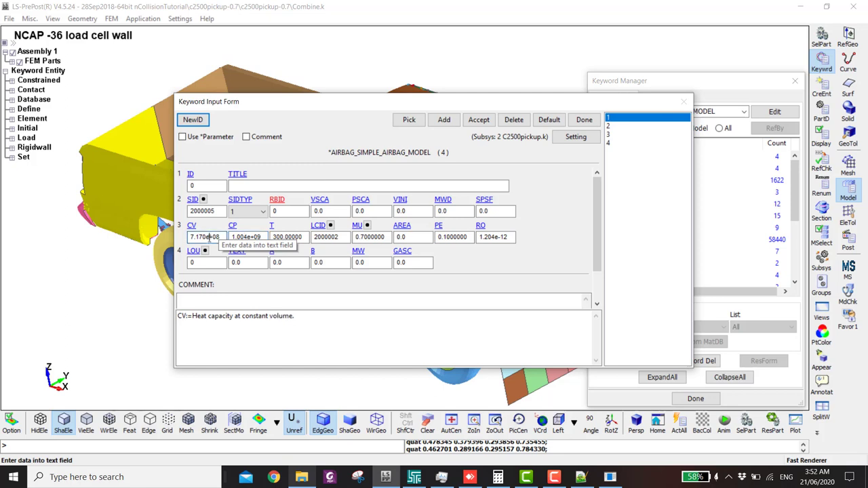
pyautogui.click(252, 237)
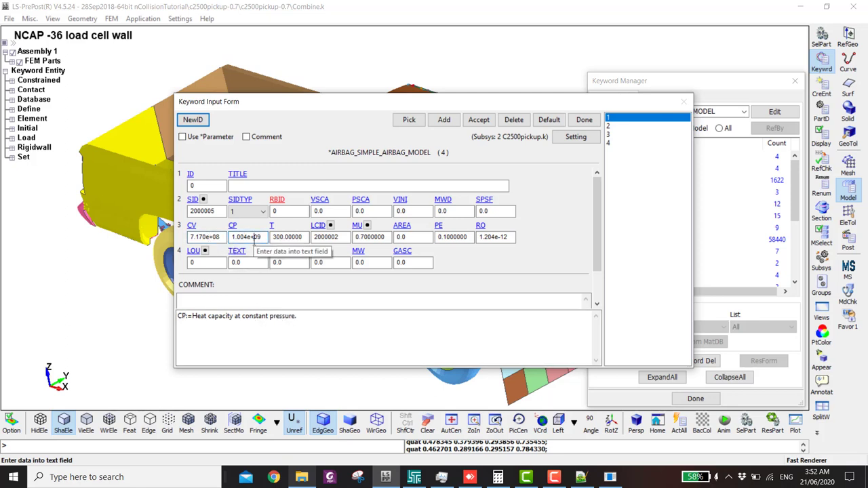
pyautogui.click(284, 237)
# Review airbag cards 3 and 4, close the airbag keyword form, and collapse the AIRBAG group
pyautogui.click(611, 134)
pyautogui.click(612, 143)
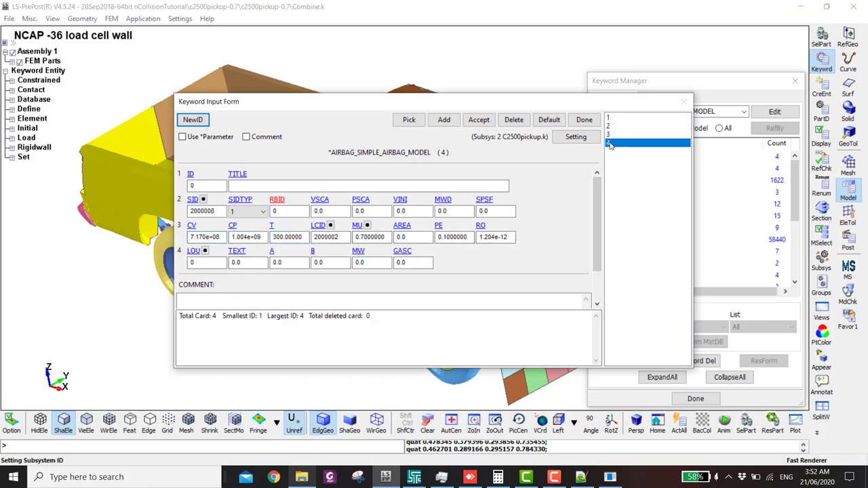
pyautogui.click(585, 119)
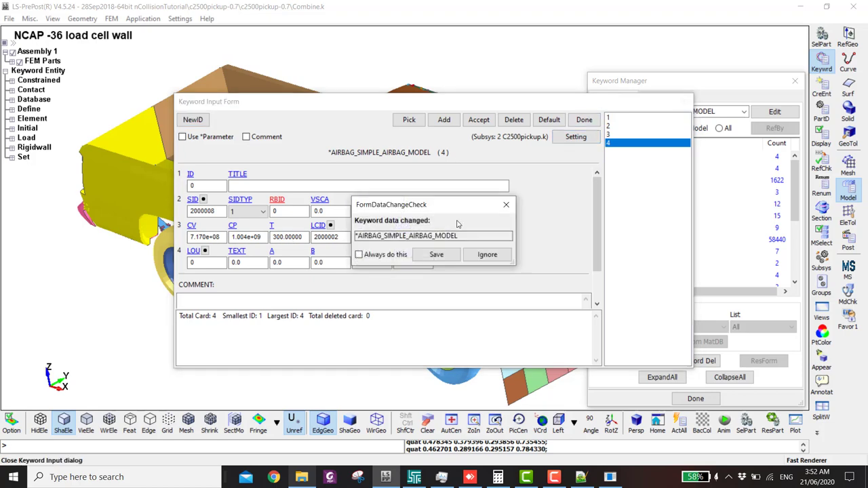
pyautogui.click(490, 308)
pyautogui.moveTo(402, 190); pyautogui.dragTo(535, 176)
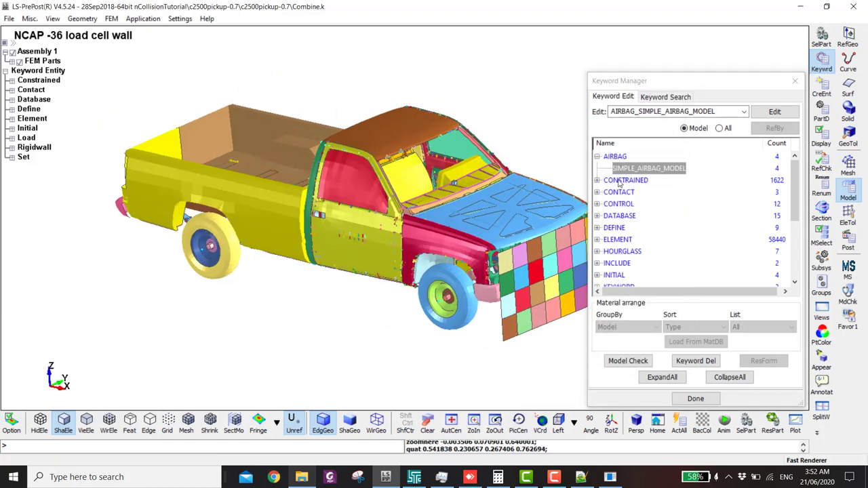
pyautogui.click(597, 157)
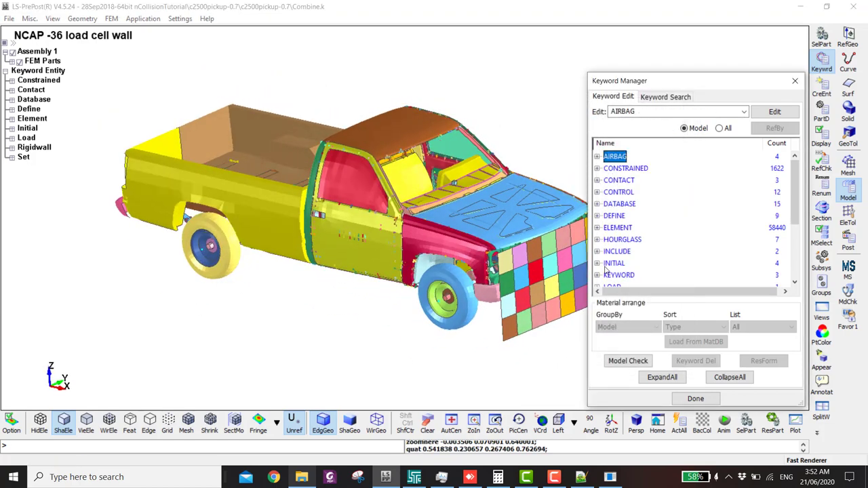
# Delete all load cell wall elements in front of the pickup by area selection in Element Editing, removing new unreferenced nodes, and accept the deletion
pyautogui.moveTo(564, 209); pyautogui.dragTo(544, 246, button='middle')
pyautogui.scroll(-2, 545, 246)
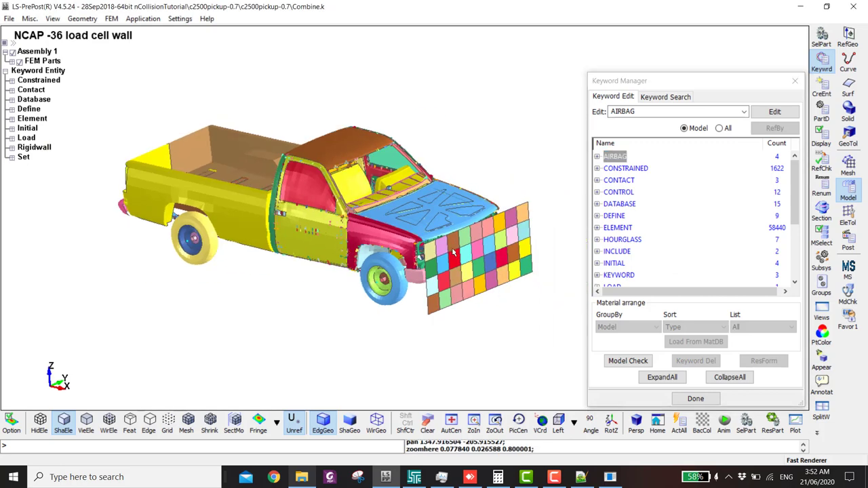
pyautogui.moveTo(545, 246); pyautogui.dragTo(523, 229)
pyautogui.scroll(2, 495, 221)
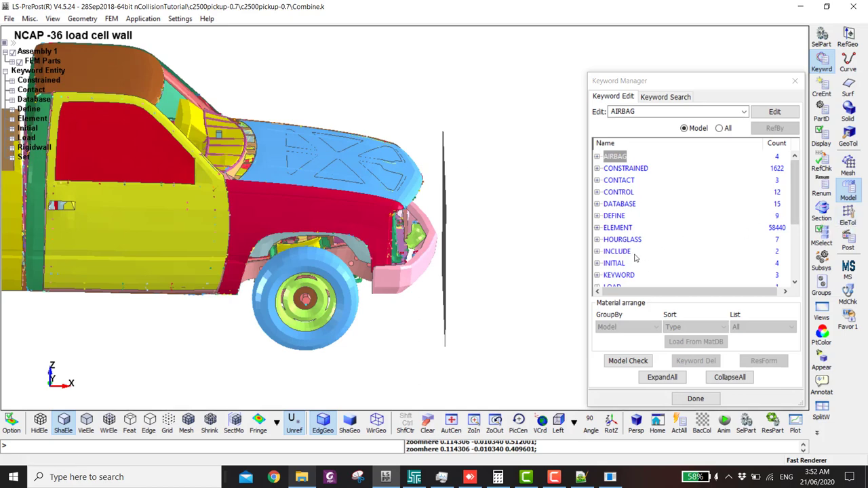
pyautogui.scroll(-2, 632, 256)
pyautogui.click(851, 214)
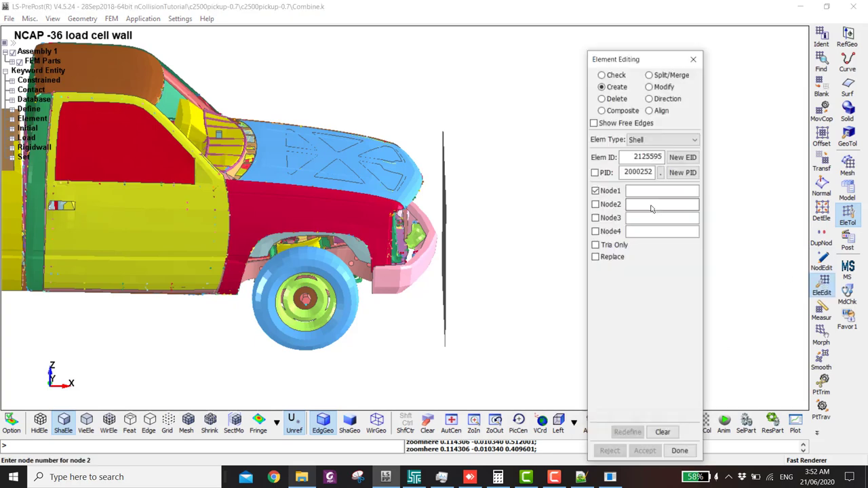
pyautogui.click(601, 98)
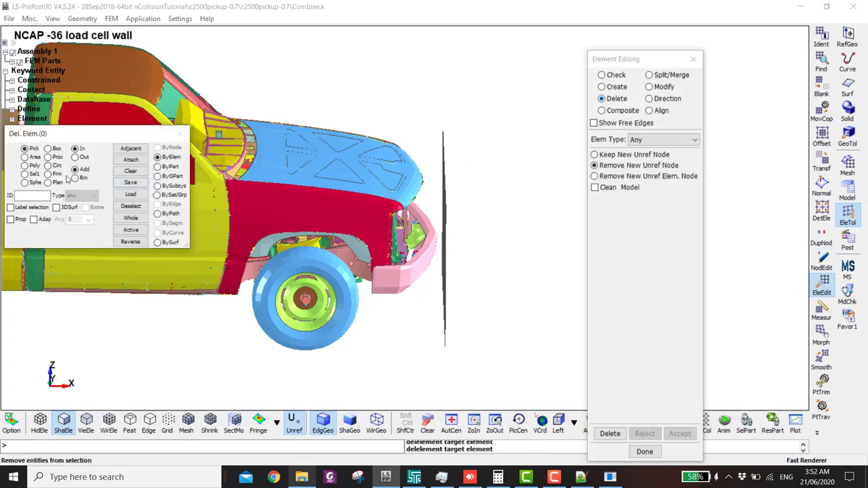
pyautogui.click(33, 158)
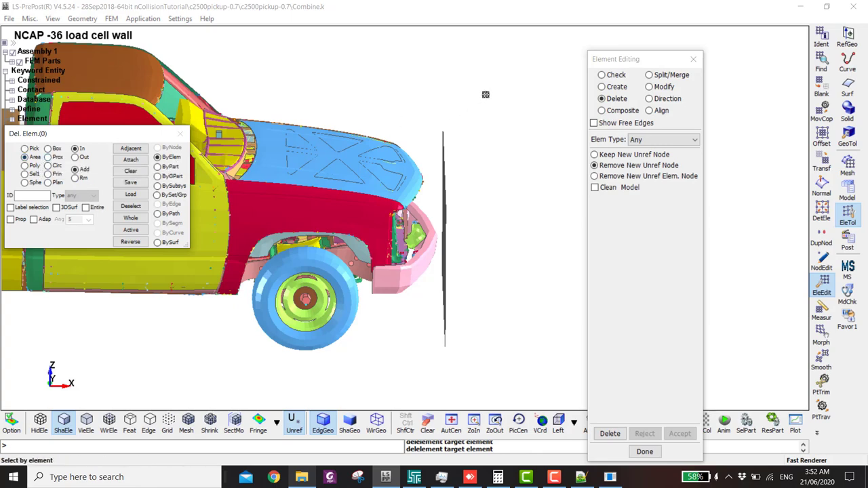
pyautogui.moveTo(491, 92); pyautogui.dragTo(441, 363)
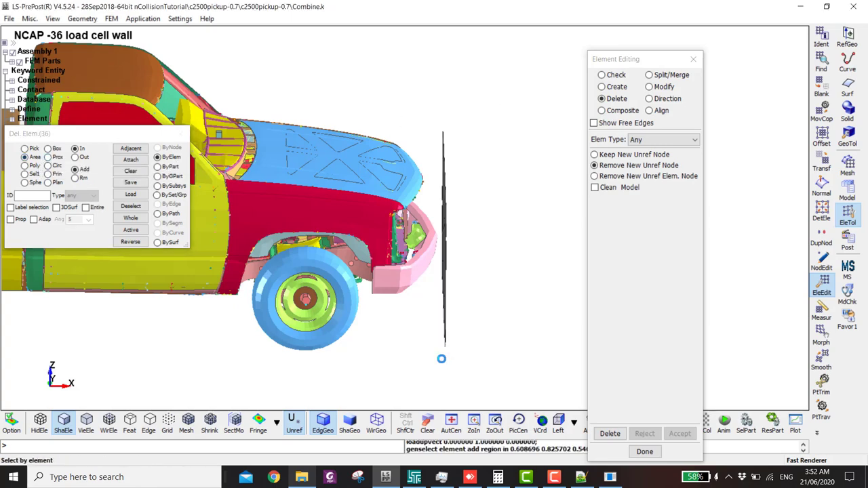
pyautogui.click(612, 433)
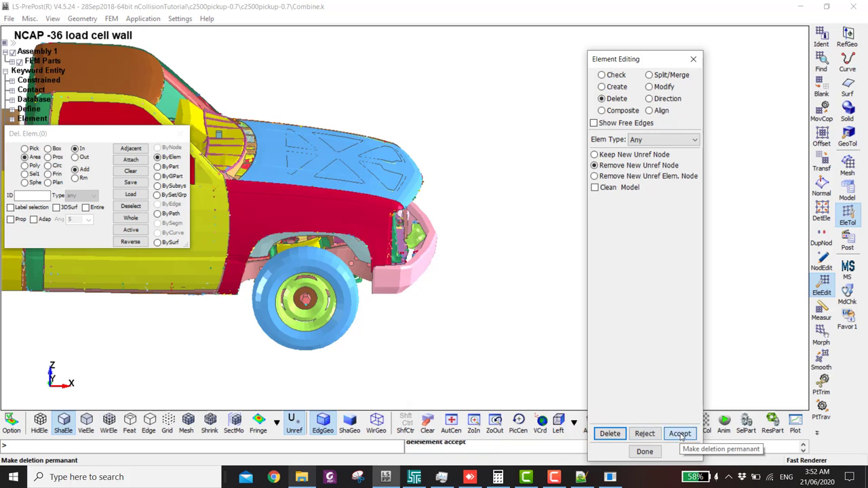
pyautogui.click(680, 434)
# View the remaining pickup obliquely, reopen the Keyword Manager, and expand the INITIAL keyword group
pyautogui.scroll(-3, 519, 207)
pyautogui.keyDown('shift'); pyautogui.moveTo(425, 296); pyautogui.dragTo(528, 229); pyautogui.keyUp('shift')
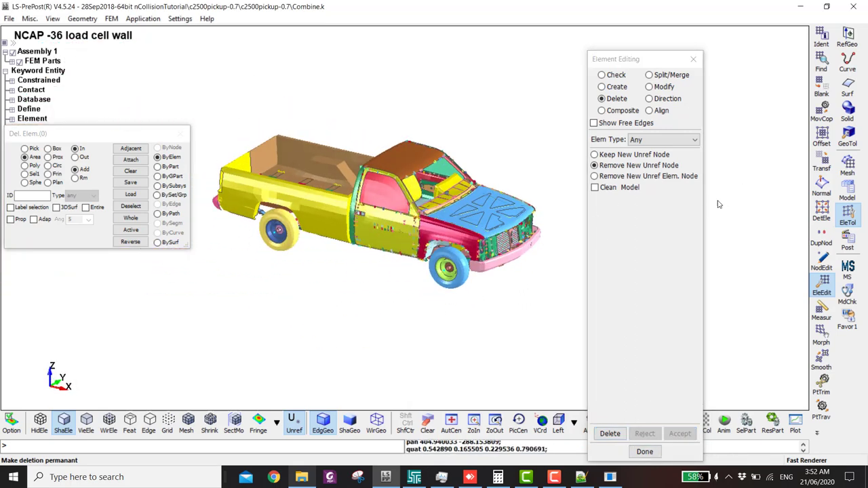
pyautogui.click(846, 196)
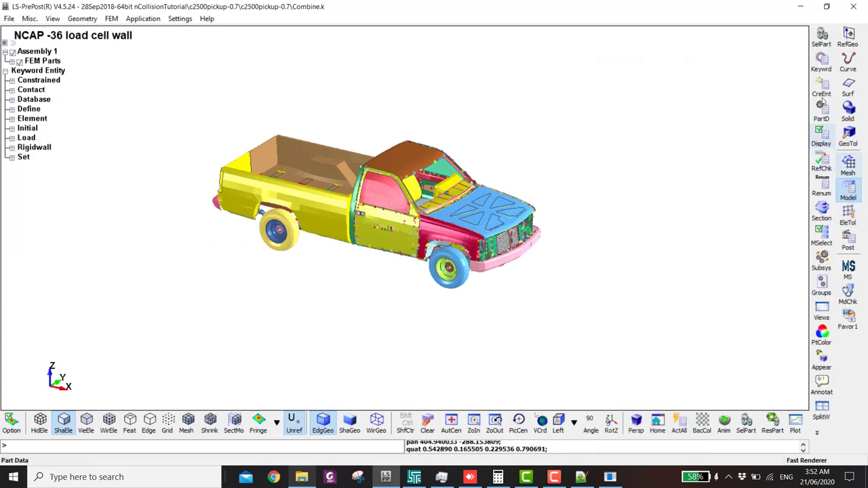
pyautogui.click(821, 63)
pyautogui.scroll(-1, 676, 174)
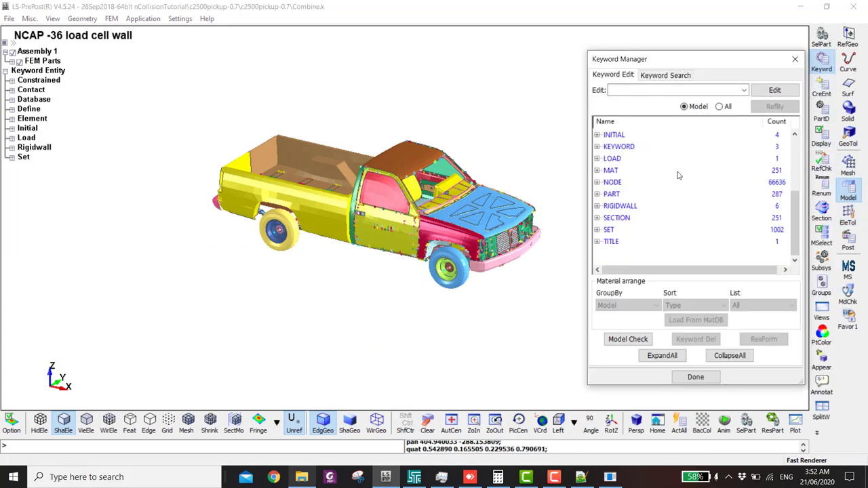
pyautogui.click(613, 138)
pyautogui.doubleClick(614, 139)
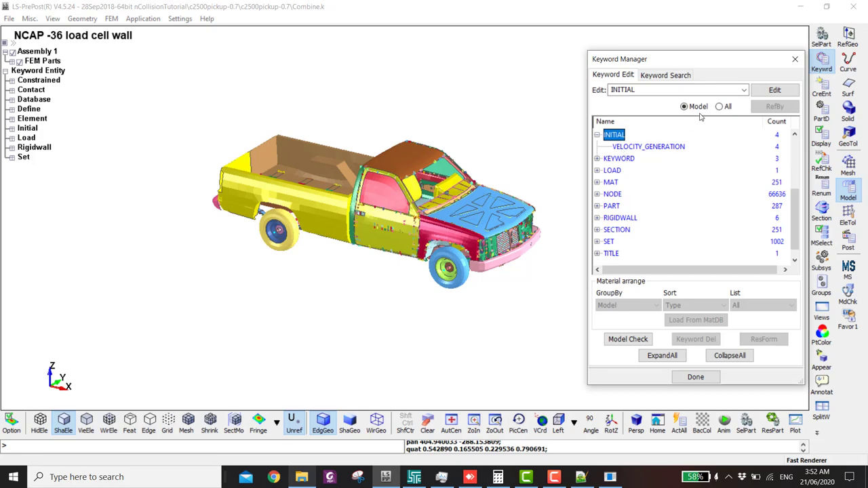
# List all available keywords, open the VELOCITY_GENERATION form under INITIAL, and reposition it clear of the Keyword Manager
pyautogui.click(719, 107)
pyautogui.scroll(2, 664, 178)
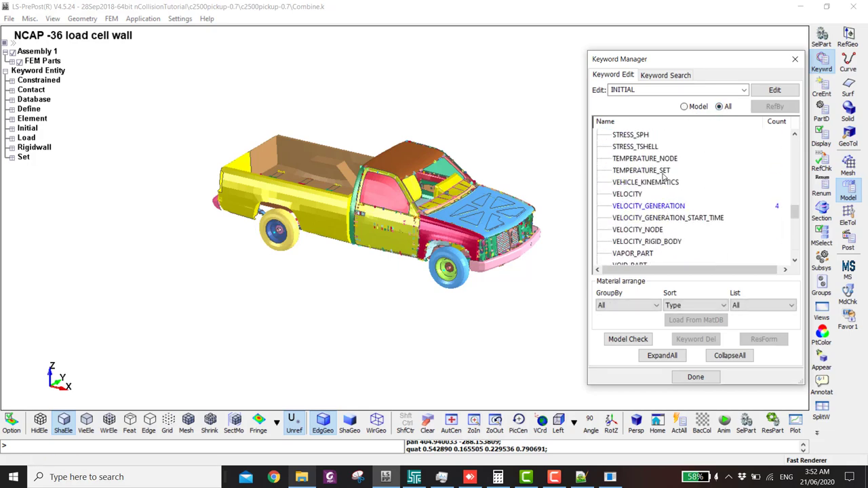
pyautogui.doubleClick(639, 205)
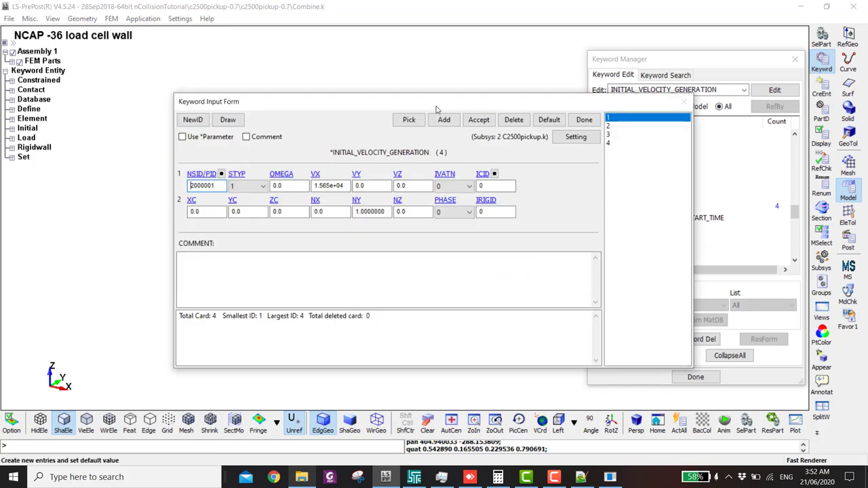
pyautogui.moveTo(438, 108); pyautogui.dragTo(447, 280)
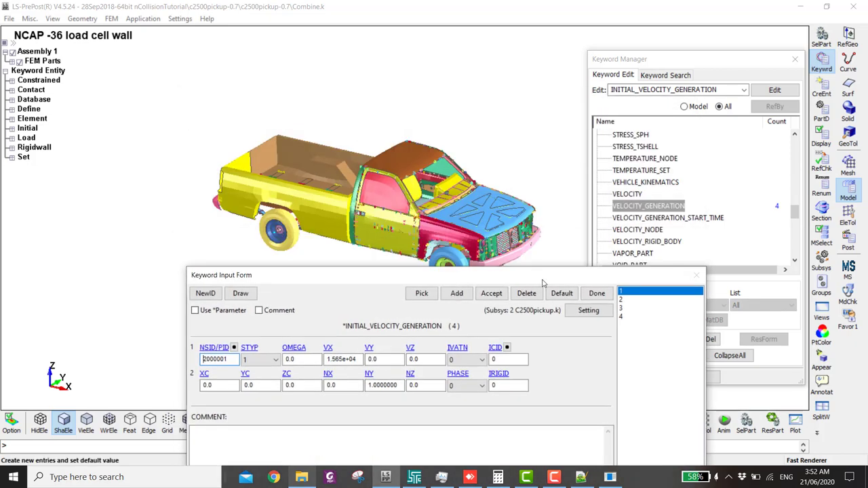
pyautogui.moveTo(546, 280); pyautogui.dragTo(383, 207)
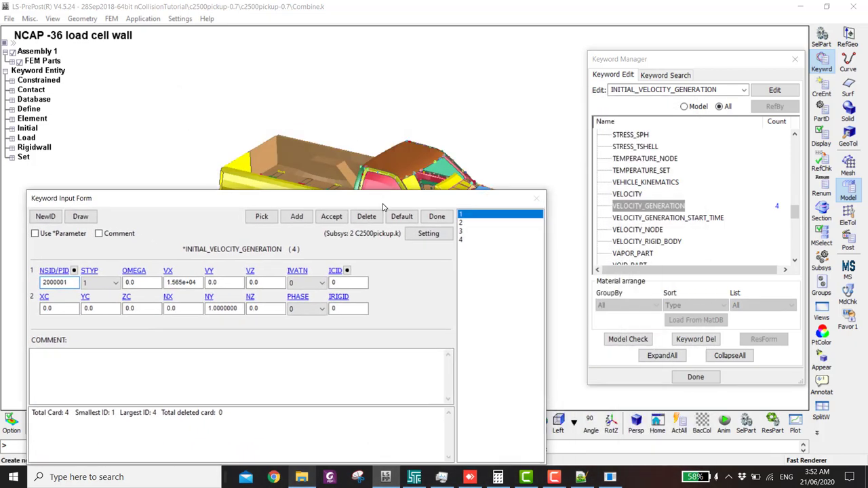
# Browse the four INITIAL_VELOCITY_GENERATION cards and compare their set IDs and velocity values, ending on card 1
pyautogui.click(462, 223)
pyautogui.click(466, 232)
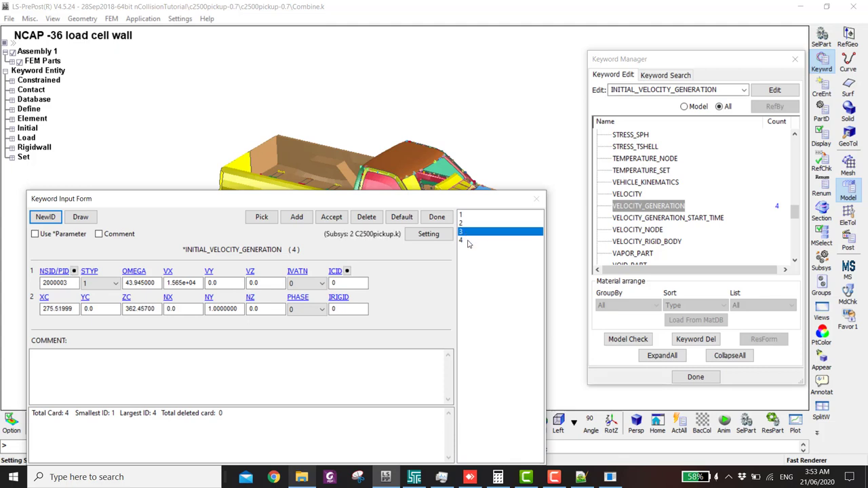
pyautogui.click(467, 241)
pyautogui.click(463, 215)
pyautogui.click(463, 223)
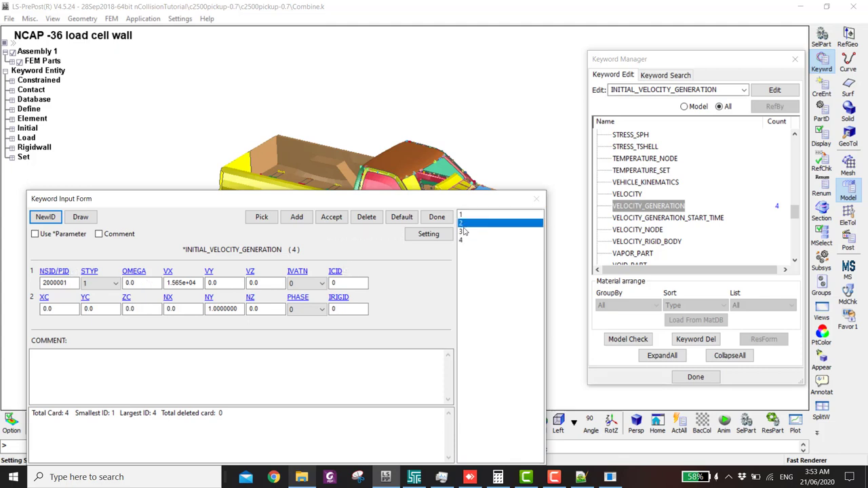
pyautogui.click(464, 232)
pyautogui.click(464, 215)
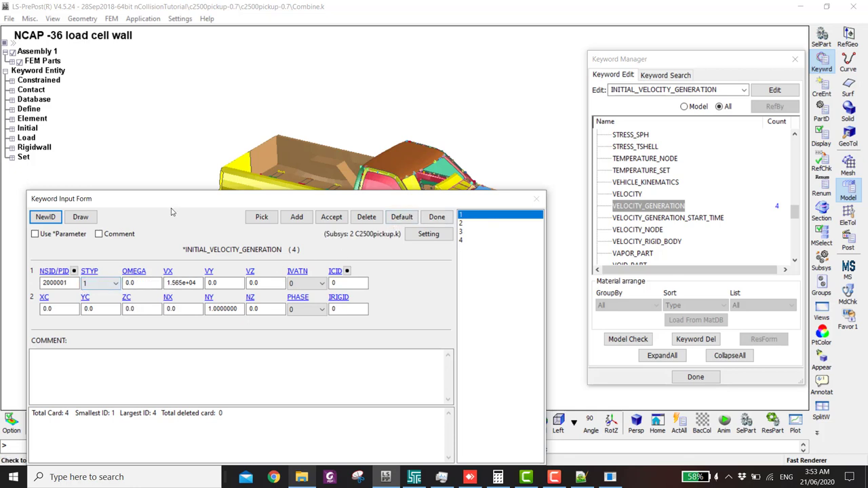
# Move the velocity form below the pickup and compare the STYP, OMEGA and VX fields of cards 2 to 4
pyautogui.moveTo(293, 198); pyautogui.dragTo(305, 262)
pyautogui.click(459, 293)
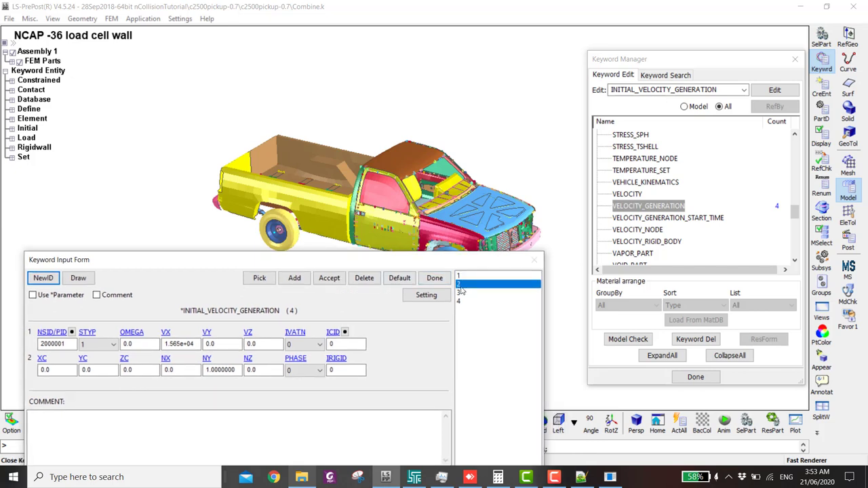
pyautogui.click(461, 300)
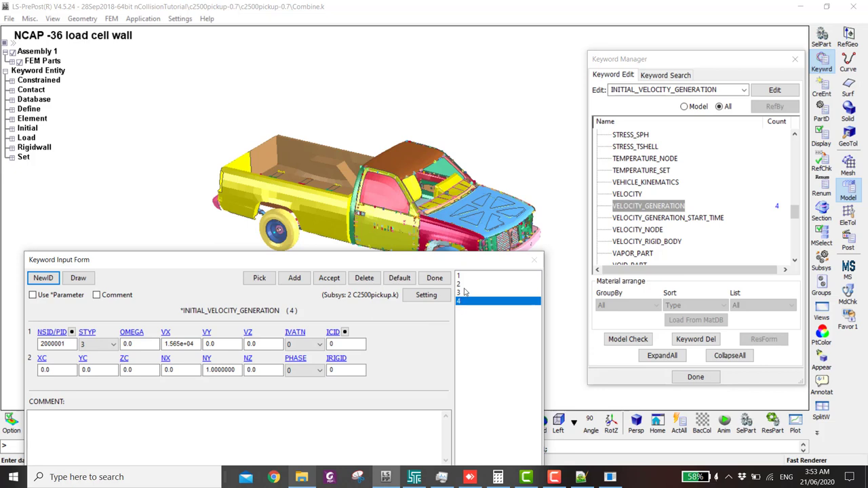
pyautogui.click(464, 286)
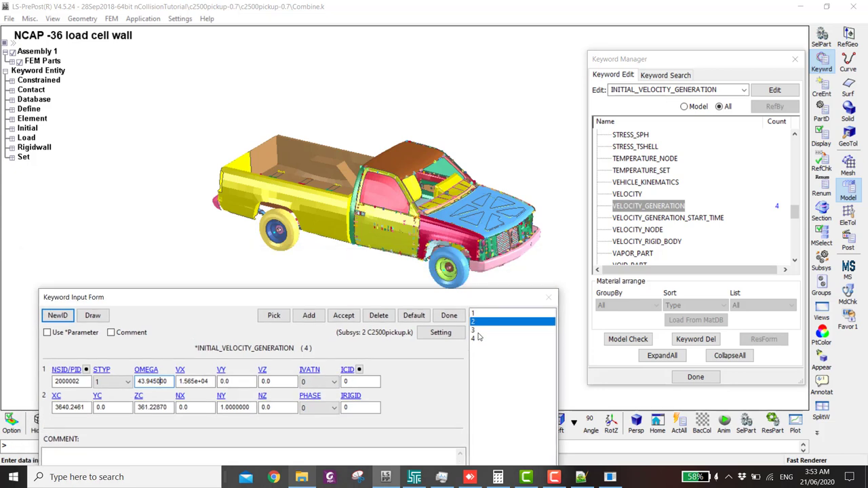
# Review INITIAL_VELOCITY_GENERATION cards 3 and 4, and examine the pickup's rear wheel hub up close
pyautogui.click(478, 331)
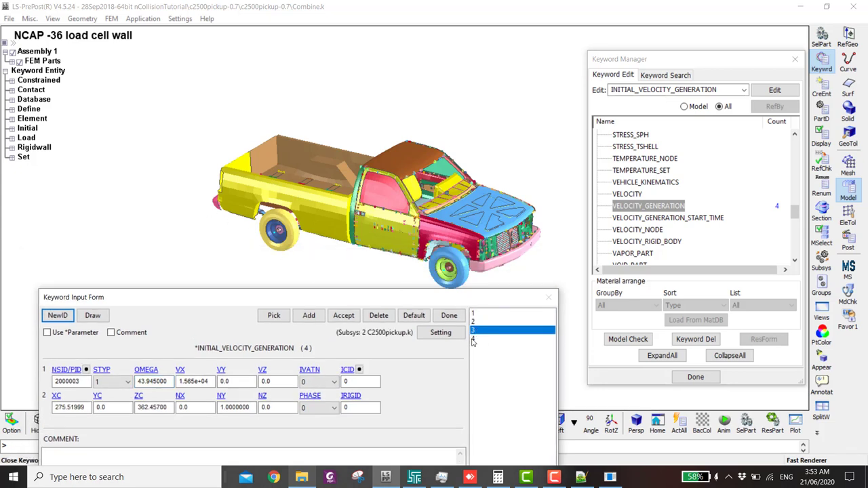
pyautogui.click(475, 340)
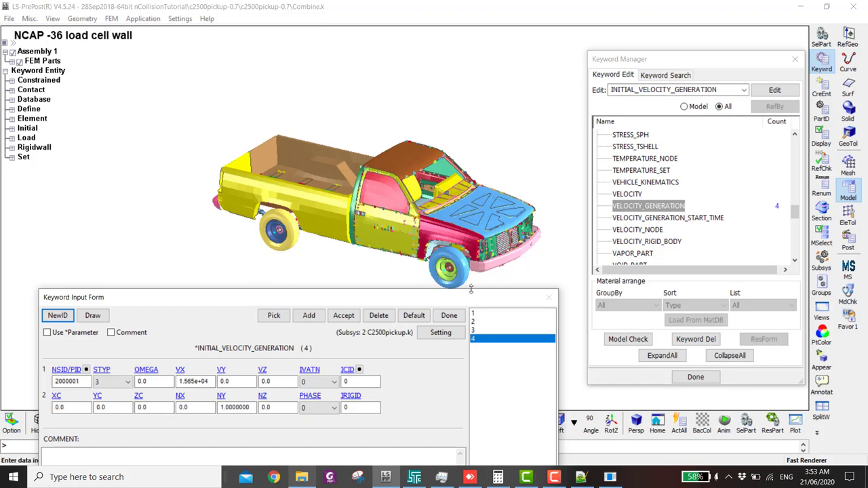
pyautogui.scroll(4, 406, 194)
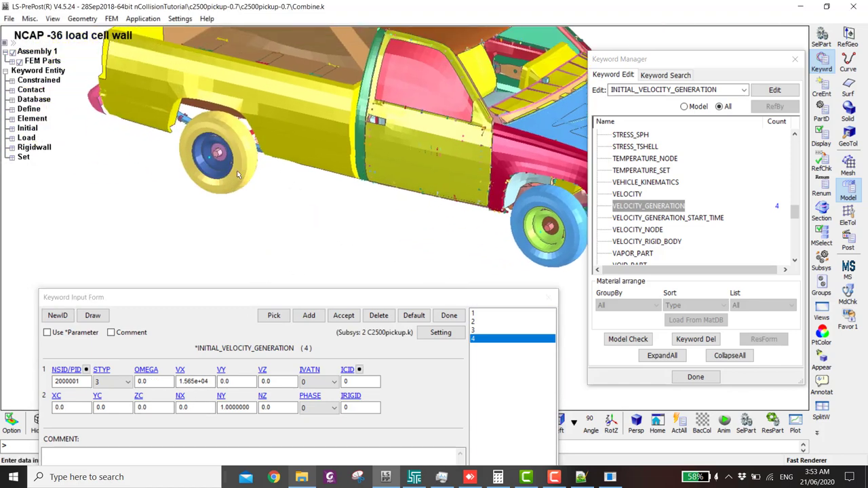
pyautogui.scroll(5, 237, 174)
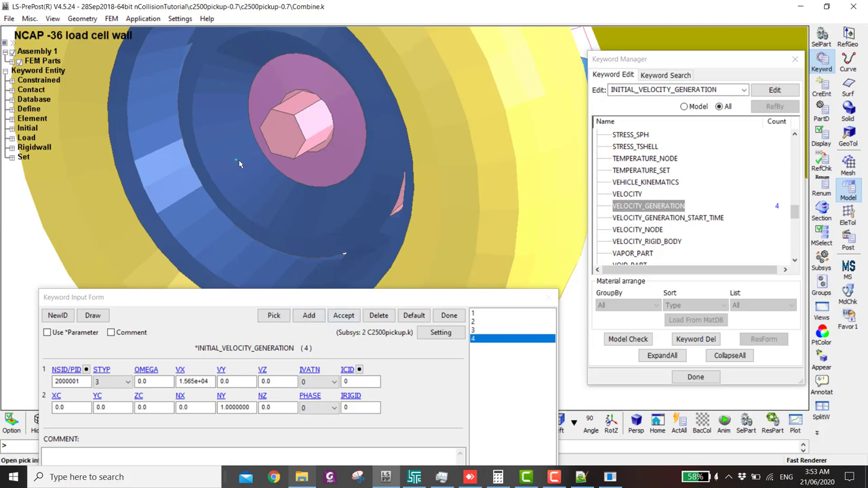
pyautogui.scroll(-6, 339, 209)
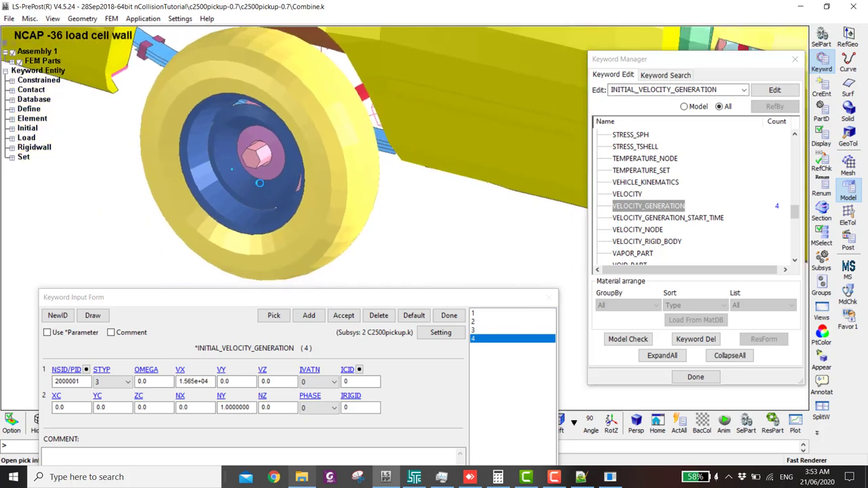
pyautogui.scroll(-2, 281, 196)
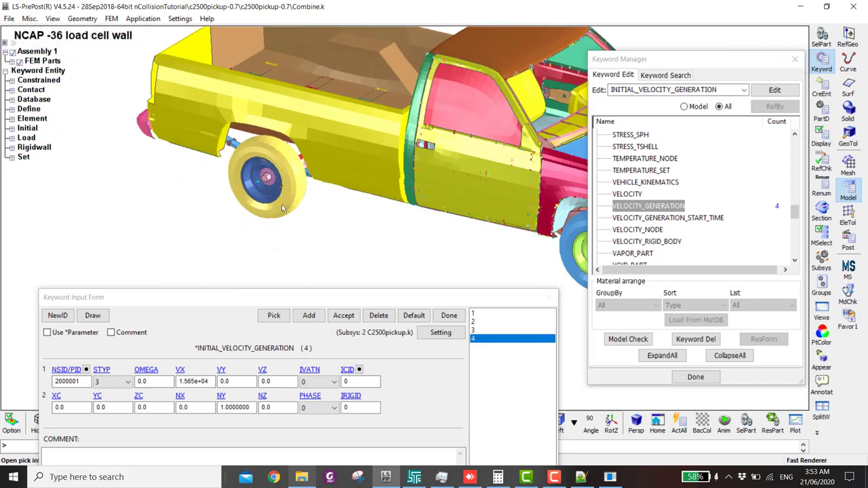
# Inspect the OMEGA field of velocity generation card 3, reposition the form around the pickup, and close it
pyautogui.moveTo(290, 305); pyautogui.dragTo(325, 201)
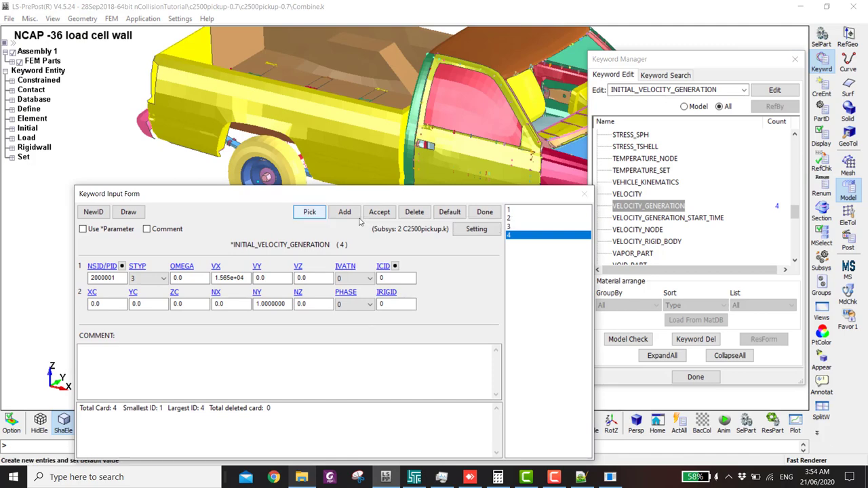
pyautogui.click(510, 228)
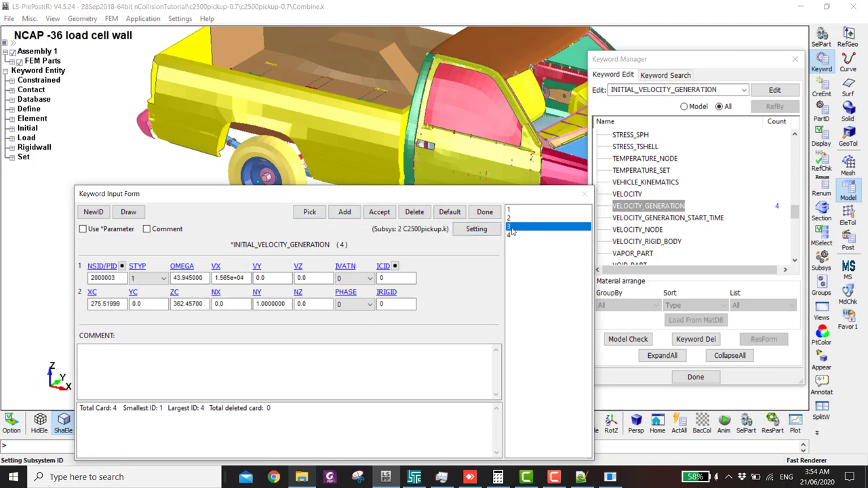
pyautogui.click(194, 278)
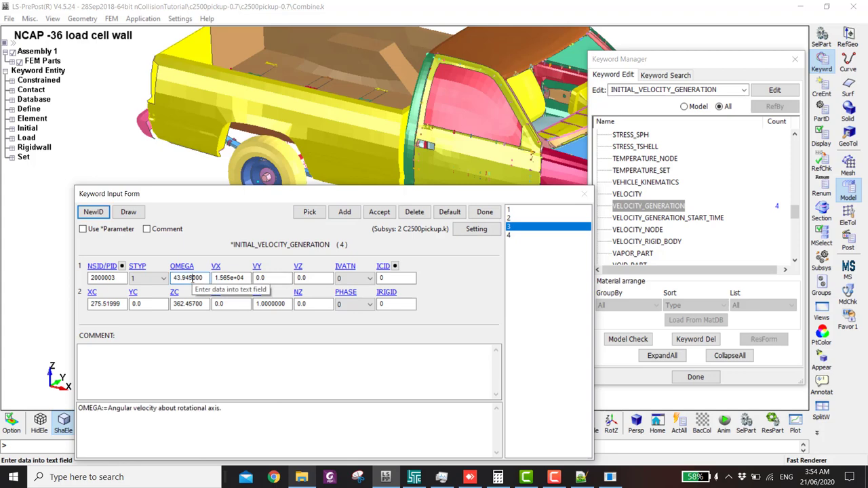
pyautogui.click(309, 211)
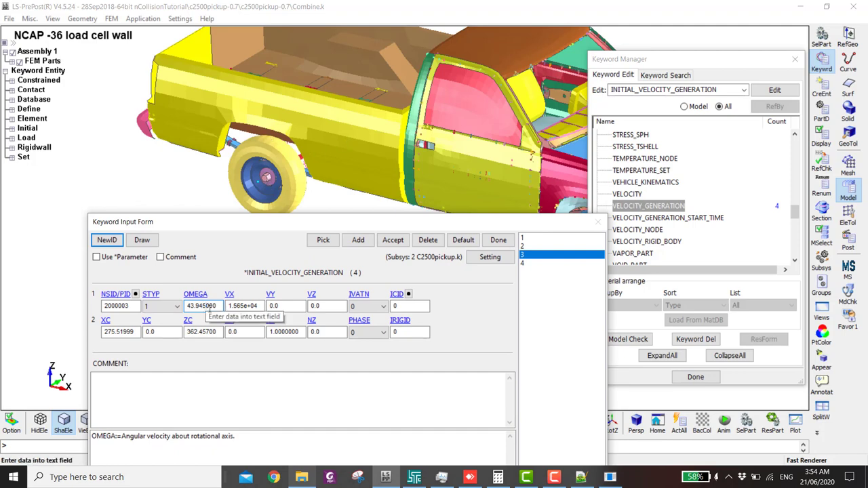
pyautogui.click(211, 305)
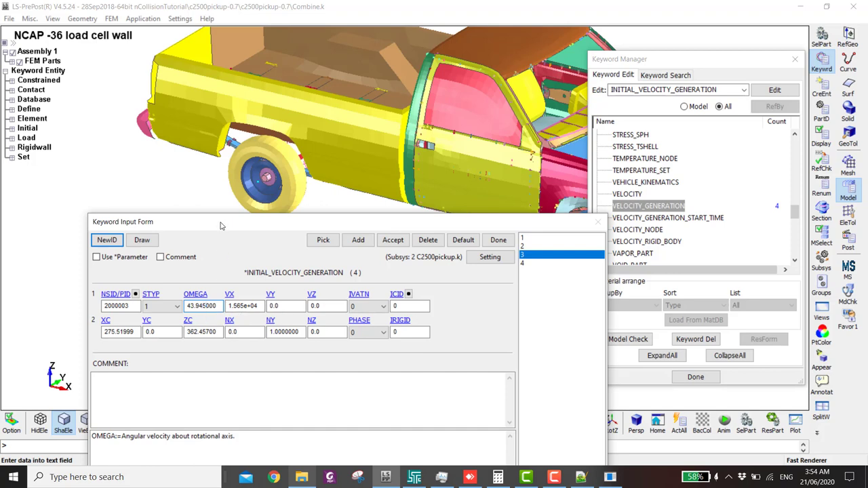
pyautogui.moveTo(221, 225); pyautogui.dragTo(193, 130)
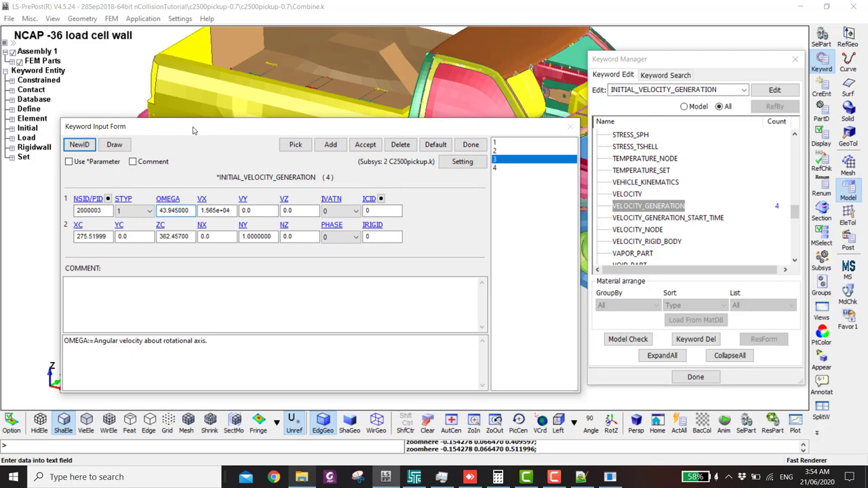
pyautogui.click(470, 145)
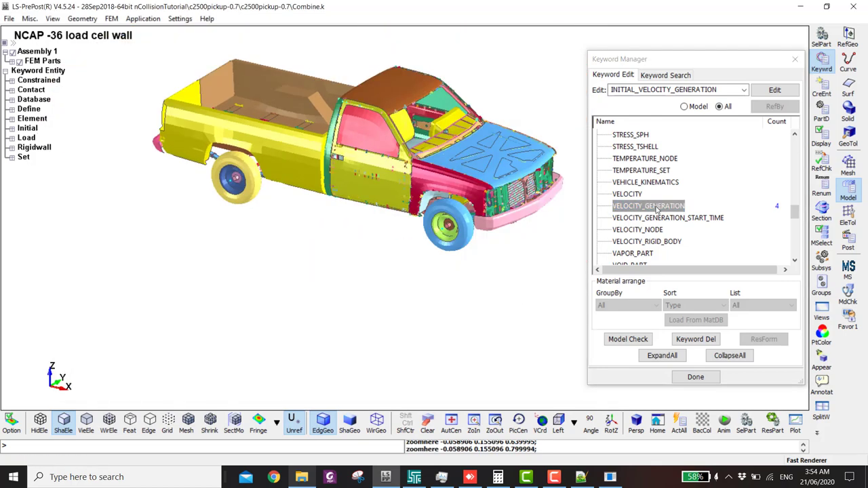
# Read the NSID description in the INITIAL_VELOCITY form, compare its fields with the VELOCITY_GENERATION form, and close both
pyautogui.click(635, 195)
pyautogui.click(638, 206)
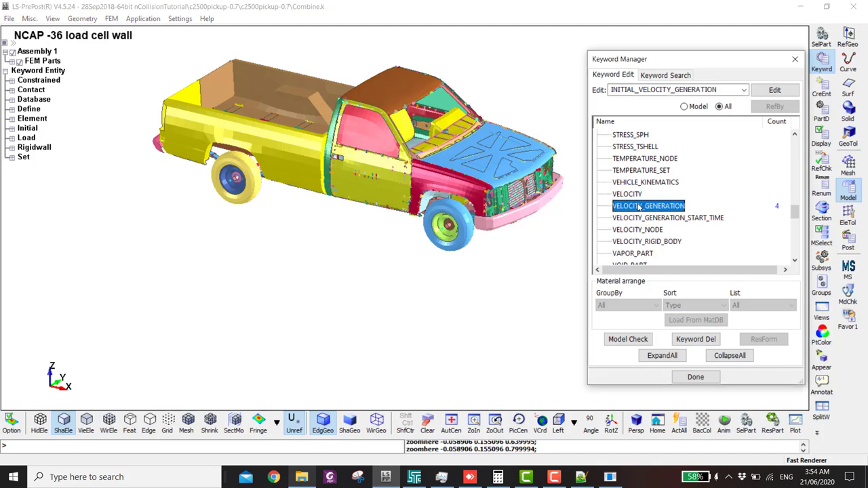
pyautogui.doubleClick(627, 195)
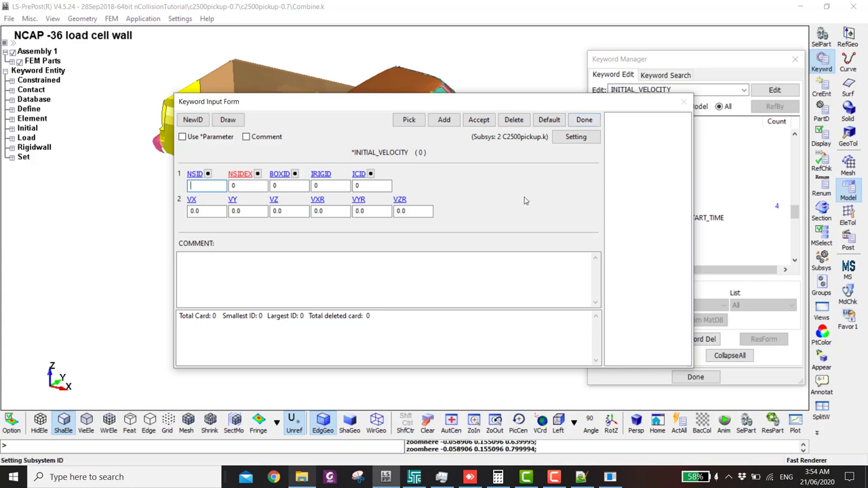
pyautogui.moveTo(539, 107); pyautogui.dragTo(478, 202)
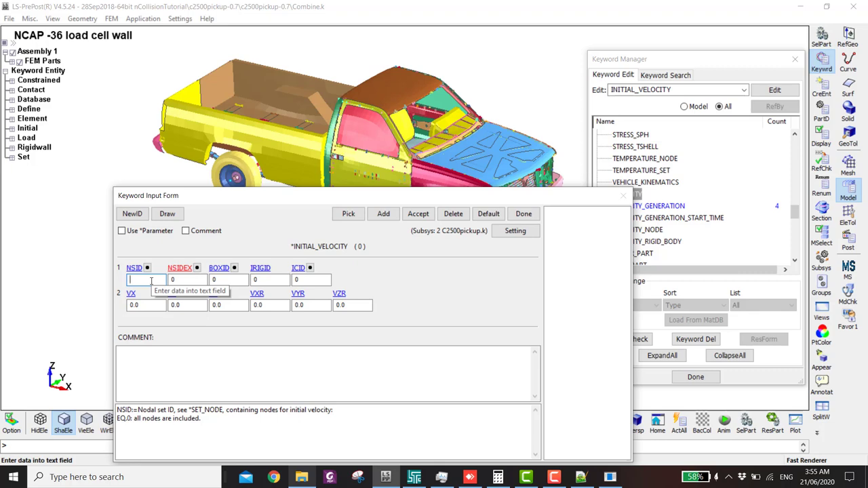
pyautogui.moveTo(558, 196); pyautogui.dragTo(519, 135)
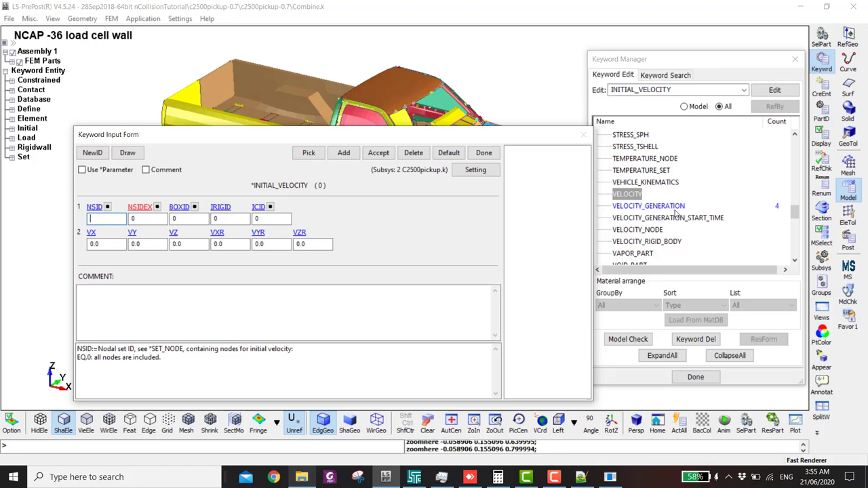
pyautogui.click(483, 153)
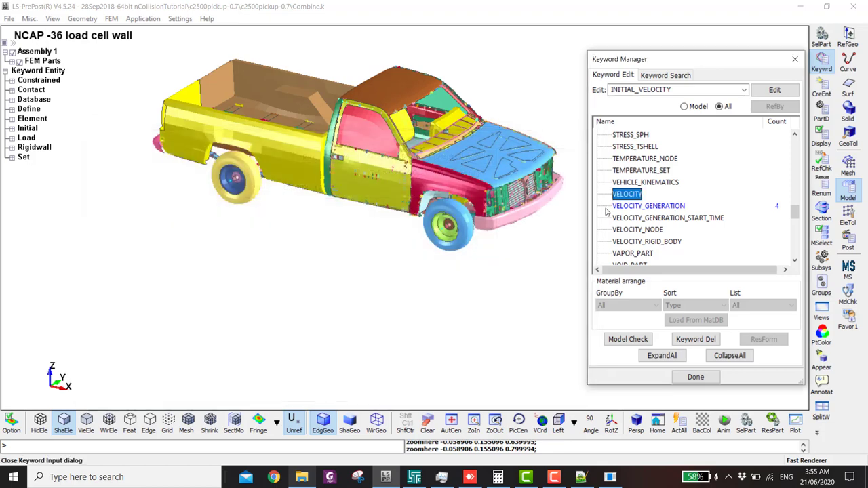
pyautogui.doubleClick(624, 207)
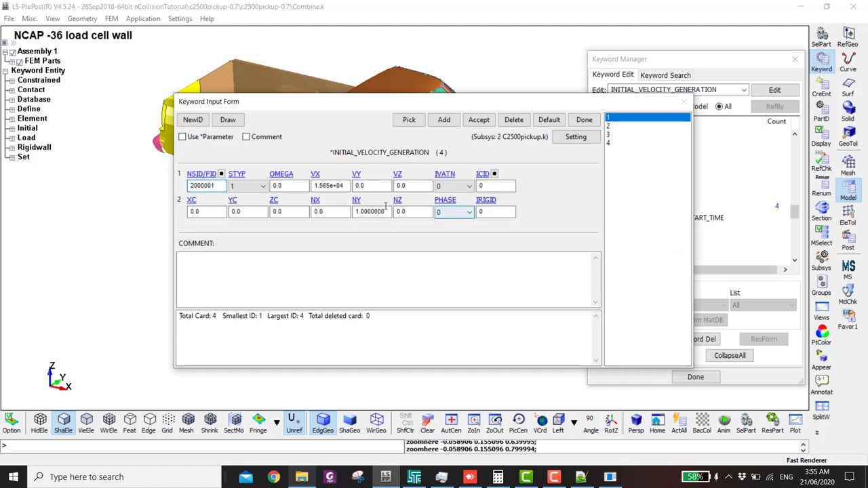
pyautogui.click(583, 119)
# Open the VELOCITY_GENERATION_START_TIME form, check the description of its STIME field, and close the form
pyautogui.scroll(-1, 635, 249)
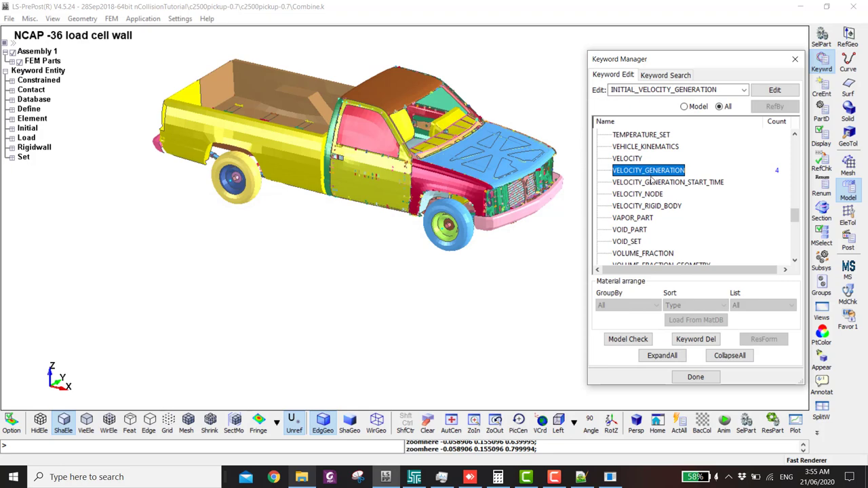
pyautogui.doubleClick(695, 182)
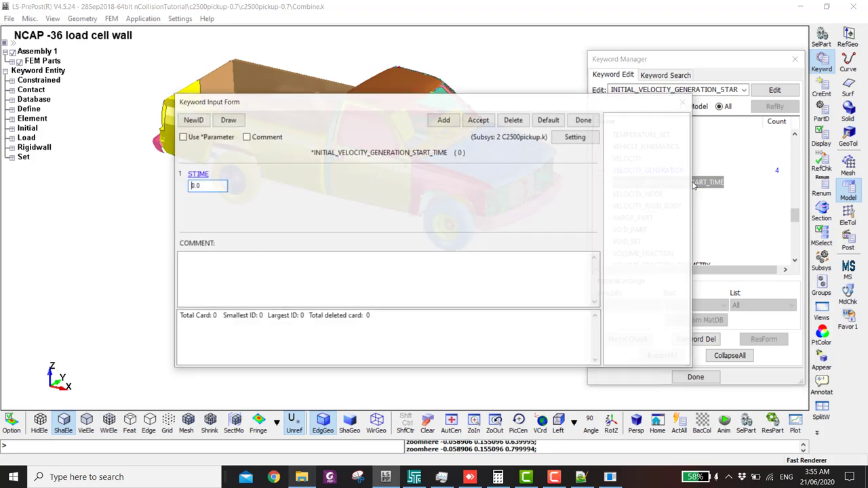
pyautogui.click(216, 187)
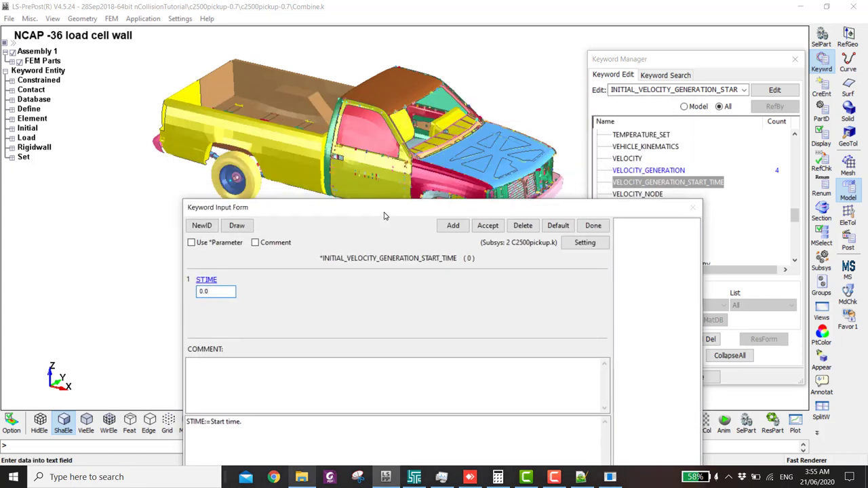
pyautogui.moveTo(375, 103); pyautogui.dragTo(384, 209)
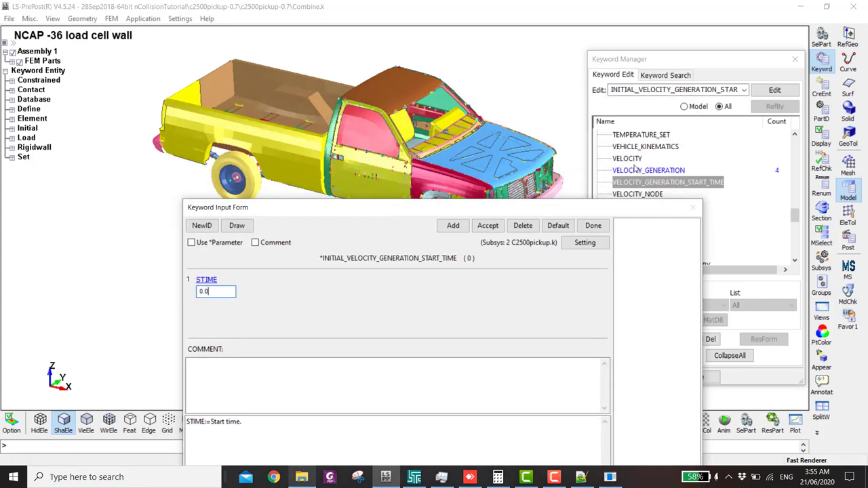
pyautogui.click(593, 225)
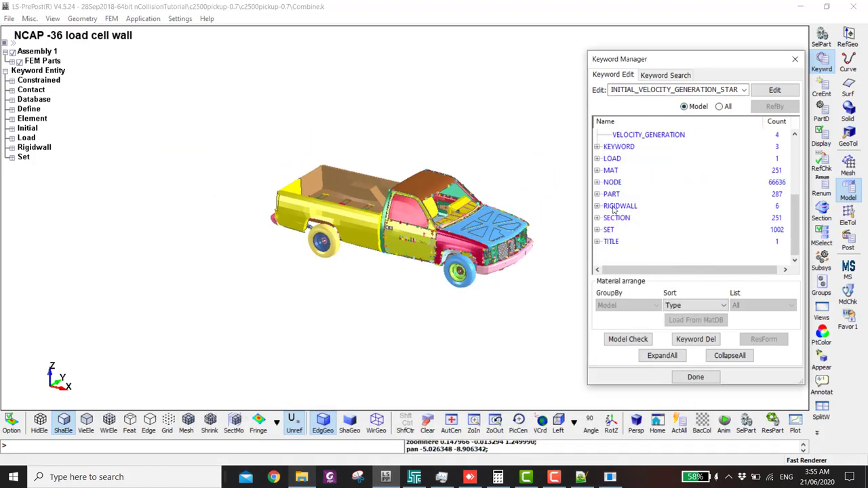
# Draw the PLANAR_FINITE_FORCES rigid wall under RIGIDWALL and examine its position ahead of the front bumper in side view
pyautogui.doubleClick(617, 206)
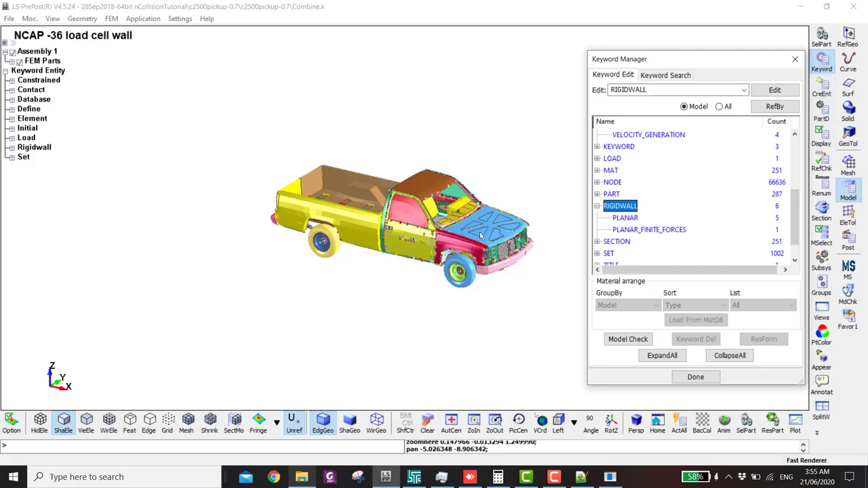
pyautogui.keyDown('shift'); pyautogui.moveTo(607, 224); pyautogui.dragTo(557, 232, button='middle'); pyautogui.keyUp('shift')
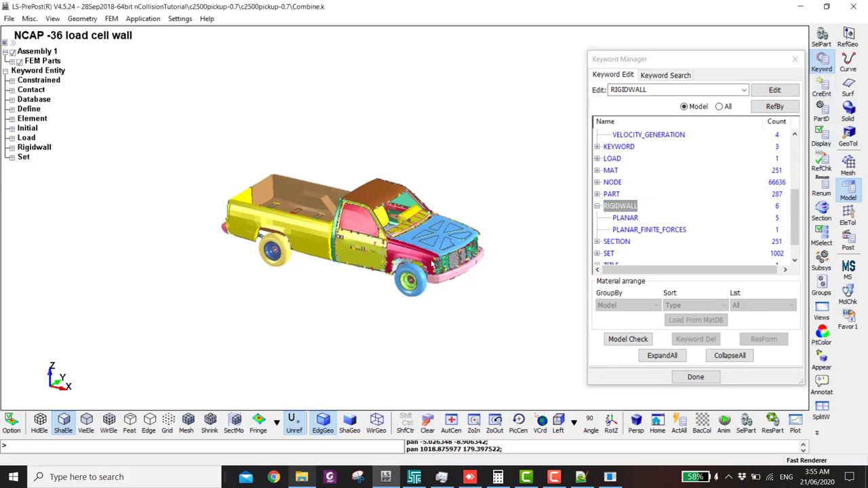
pyautogui.click(630, 230)
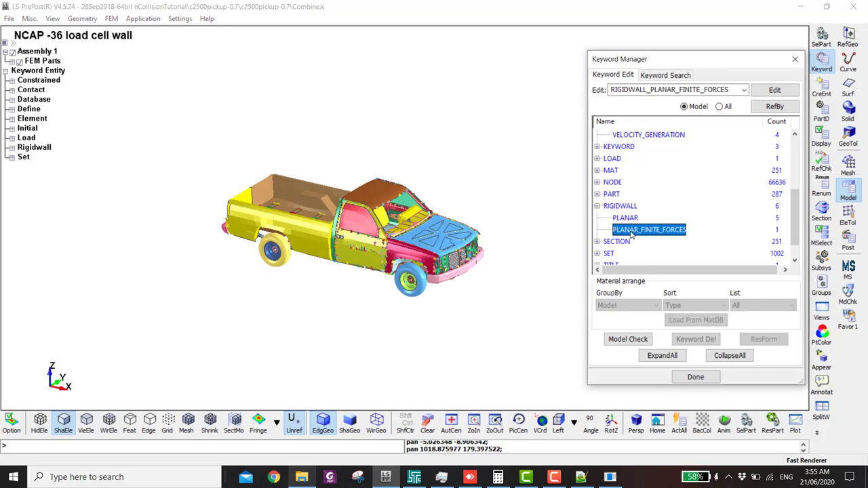
pyautogui.doubleClick(631, 232)
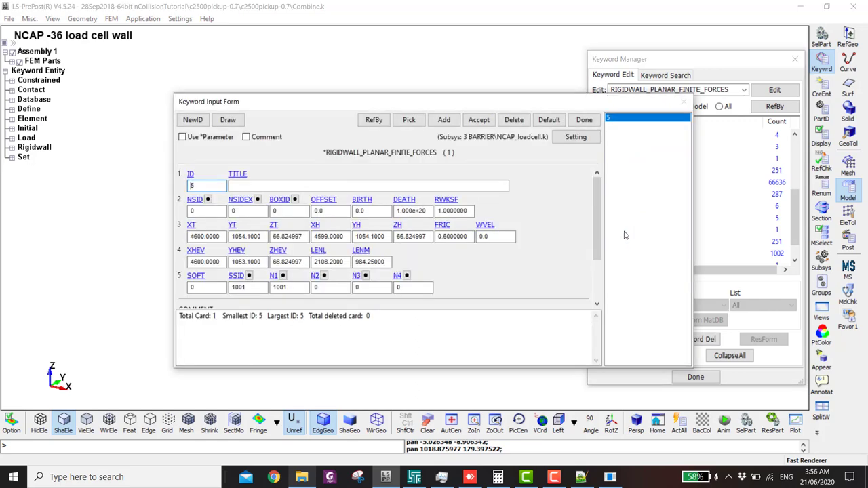
pyautogui.click(234, 122)
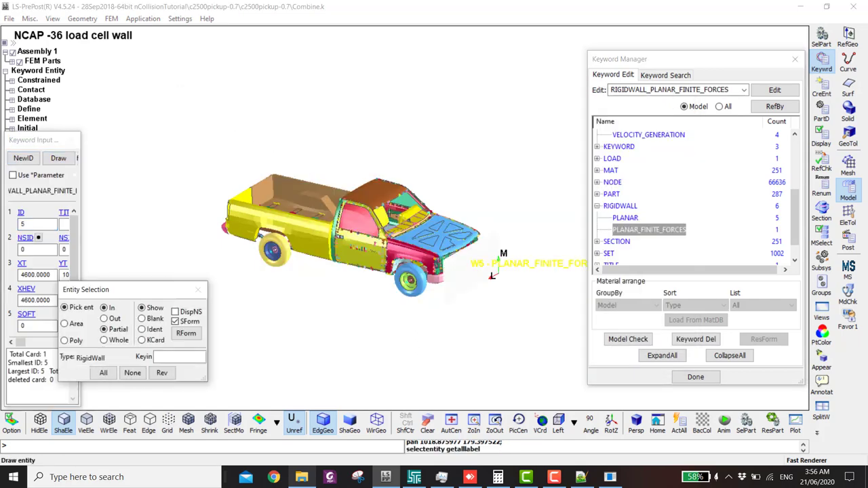
pyautogui.moveTo(441, 230)
pyautogui.keyDown('shift'); pyautogui.mouseDown()
pyautogui.moveTo(433, 229)
pyautogui.moveTo(440, 231)
pyautogui.mouseUp(); pyautogui.keyUp('shift')
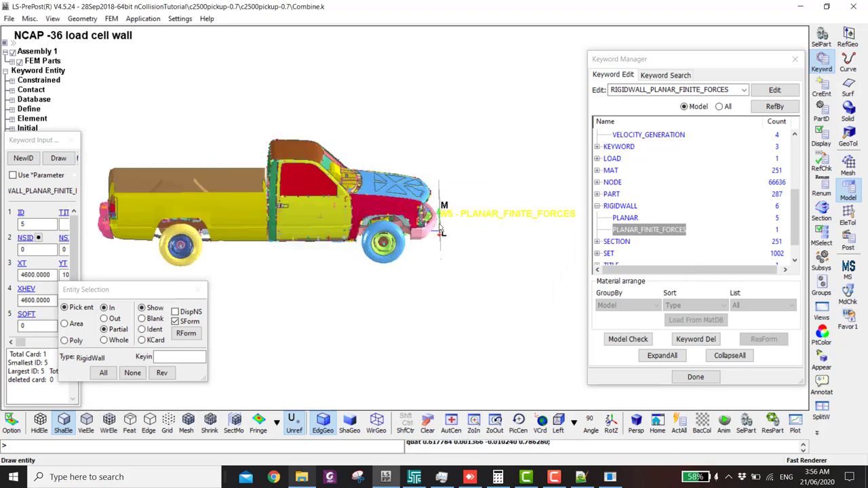
pyautogui.scroll(2, 441, 231)
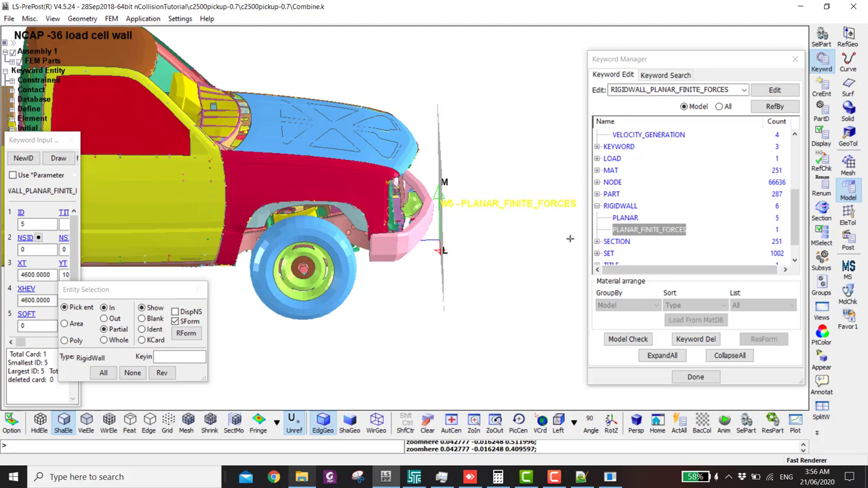
# Delete all PLANAR_FINITE_FORCES entries from the RIGIDWALL keyword group
pyautogui.rightClick(639, 232)
pyautogui.click(648, 240)
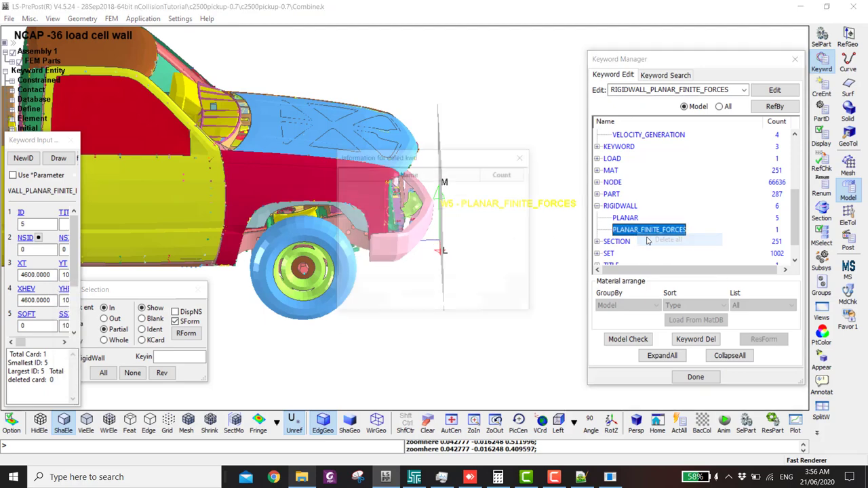
pyautogui.click(412, 303)
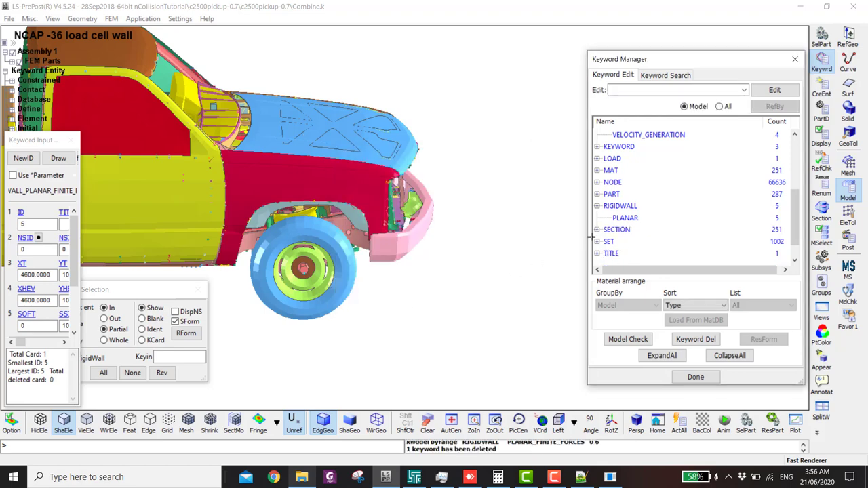
# Open the RIGIDWALL_PLANAR form, check its entries, and close it without saving changes
pyautogui.doubleClick(620, 219)
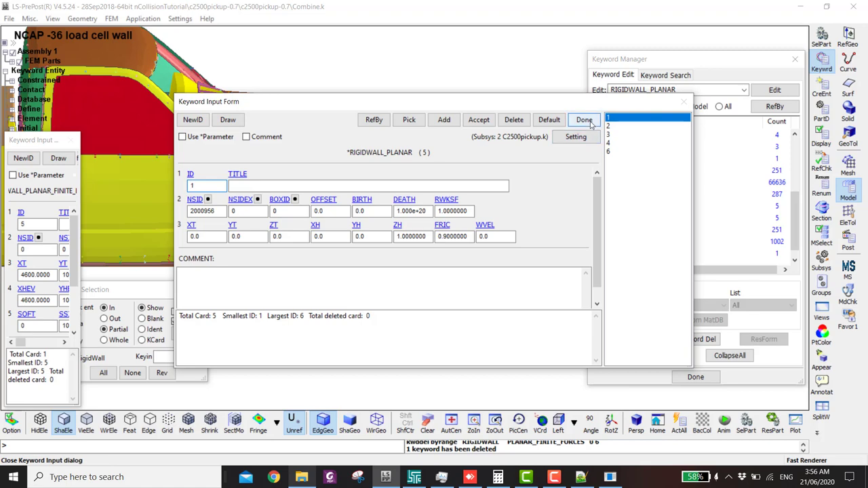
pyautogui.click(583, 120)
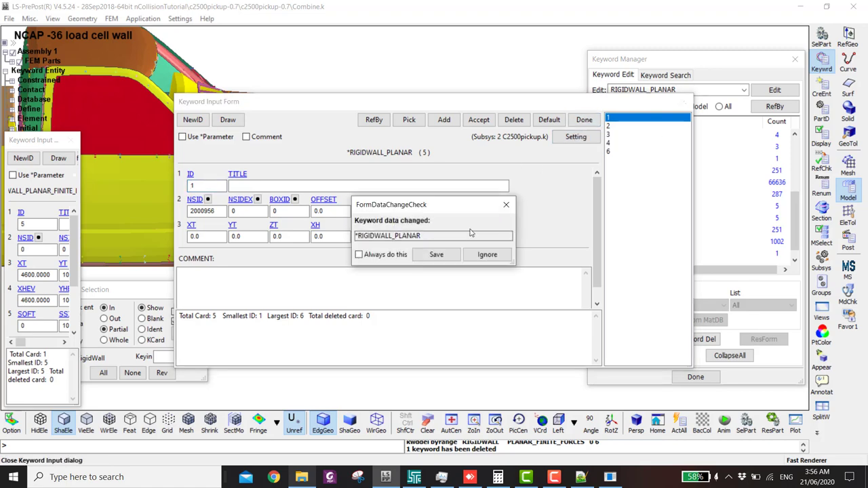
pyautogui.click(487, 254)
pyautogui.keyDown('ctrl'); pyautogui.moveTo(492, 224); pyautogui.dragTo(726, 189); pyautogui.keyUp('ctrl')
pyautogui.keyDown('ctrl'); pyautogui.moveTo(403, 298); pyautogui.dragTo(333, 291); pyautogui.keyUp('ctrl')
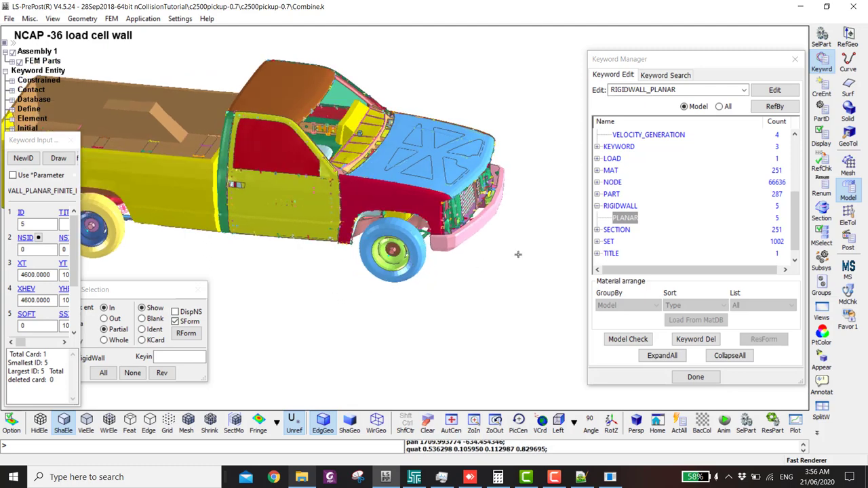
# Discard the pending PLANAR_FINITE_FORCES form changes and display each PLANAR rigid wall entity individually to find the one ahead of the truck
pyautogui.click(821, 87)
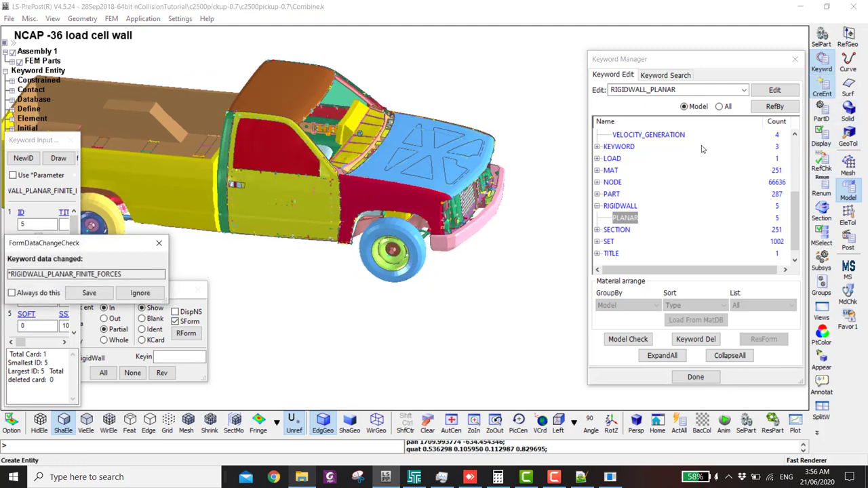
pyautogui.click(139, 293)
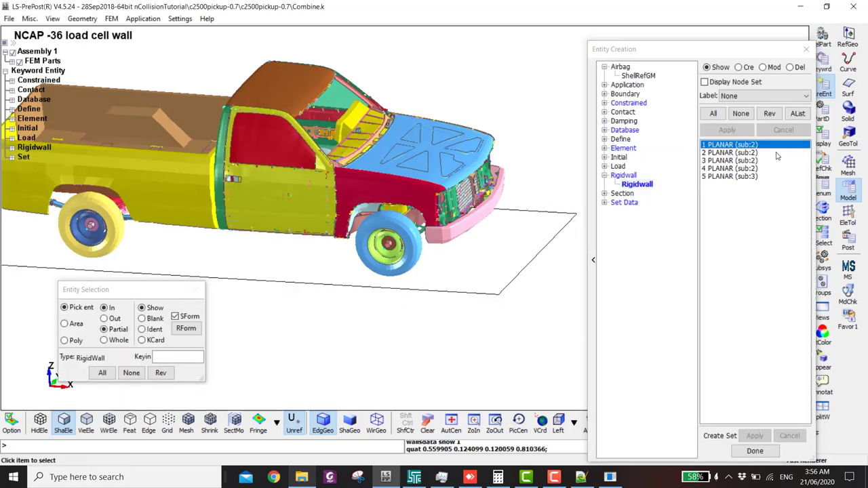
pyautogui.click(732, 153)
pyautogui.click(732, 161)
pyautogui.click(731, 168)
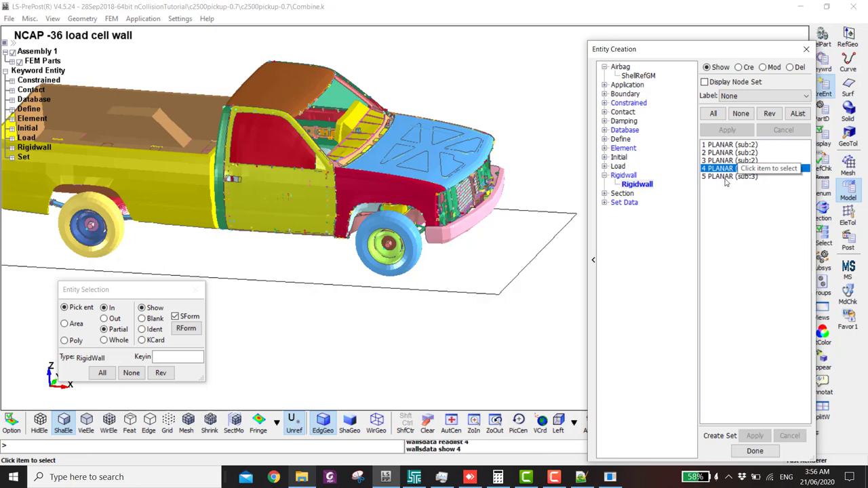
pyautogui.click(722, 145)
pyautogui.click(719, 153)
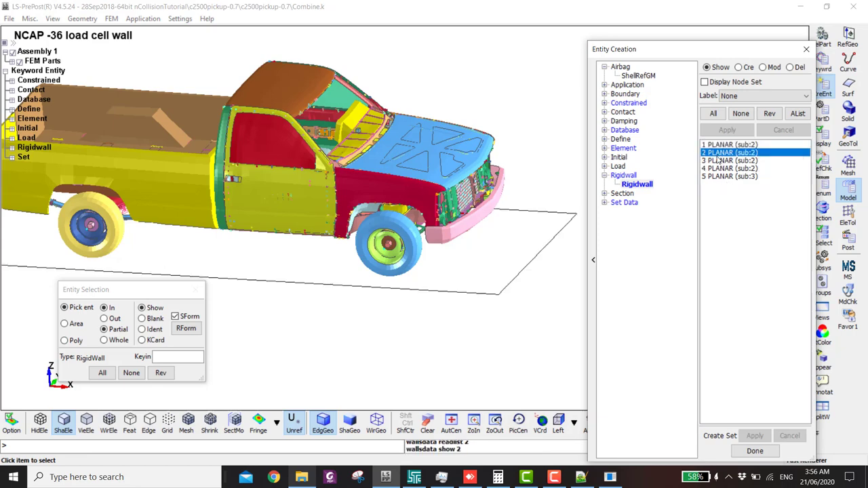
pyautogui.click(717, 161)
pyautogui.click(717, 169)
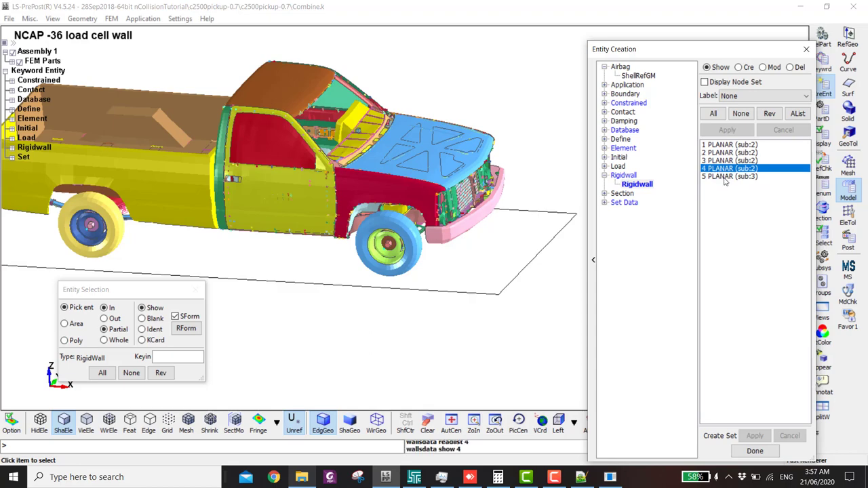
pyautogui.click(724, 177)
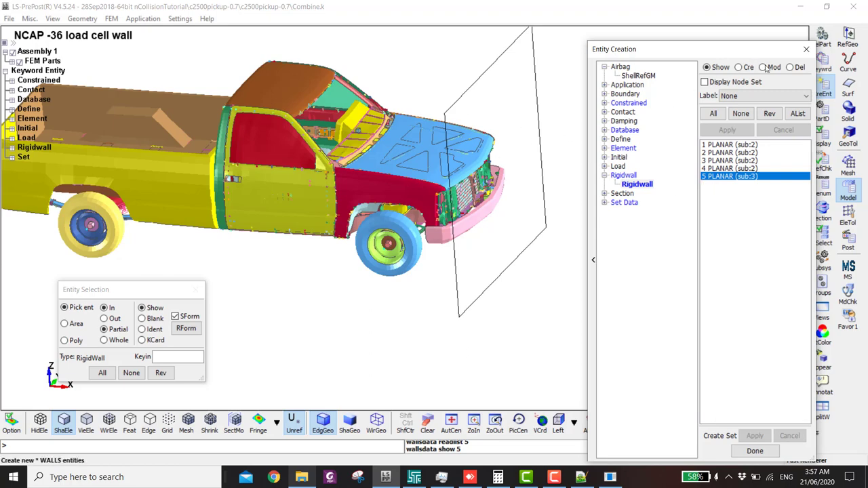
# Delete the rigid wall entity 5 PLANAR (sub:3) ahead of the front bumper
pyautogui.click(762, 67)
pyautogui.click(724, 144)
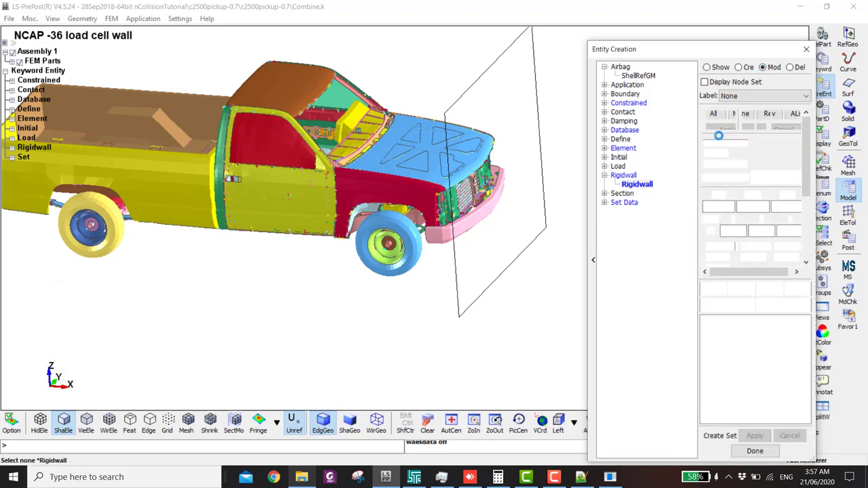
pyautogui.click(789, 67)
pyautogui.click(719, 144)
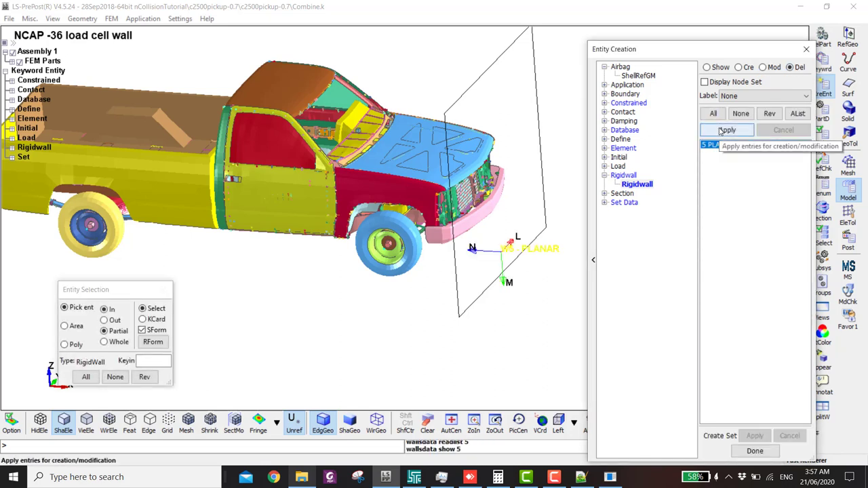
pyautogui.click(726, 130)
# Display rigid wall 1 PLANAR (sub:2), examine its plane beneath the truck, and close the entity creation dialog
pyautogui.click(715, 68)
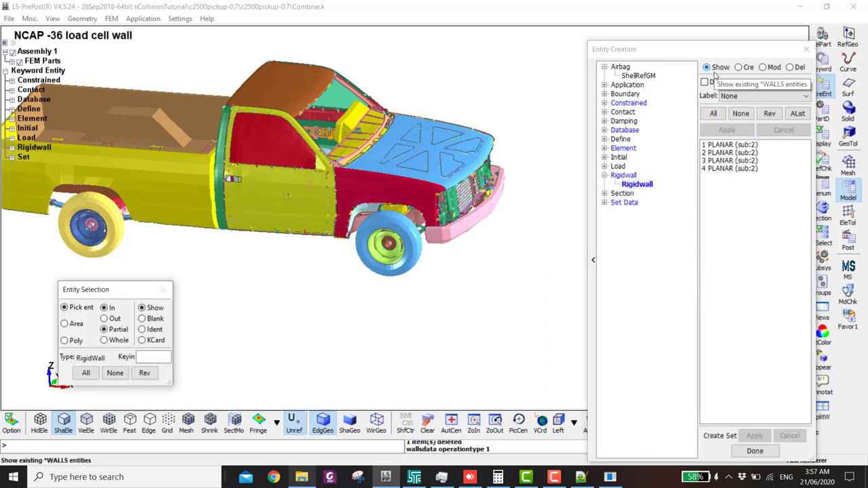
pyautogui.click(715, 145)
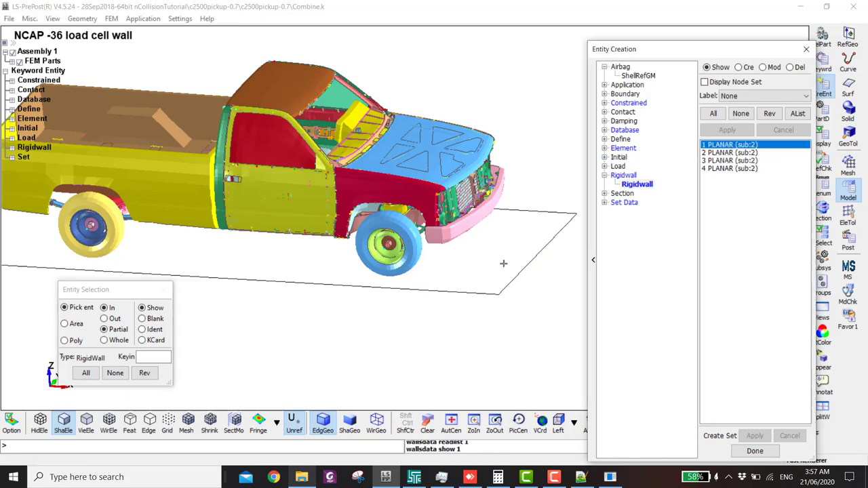
pyautogui.keyDown('shift'); pyautogui.moveTo(474, 258); pyautogui.dragTo(454, 265); pyautogui.keyUp('shift')
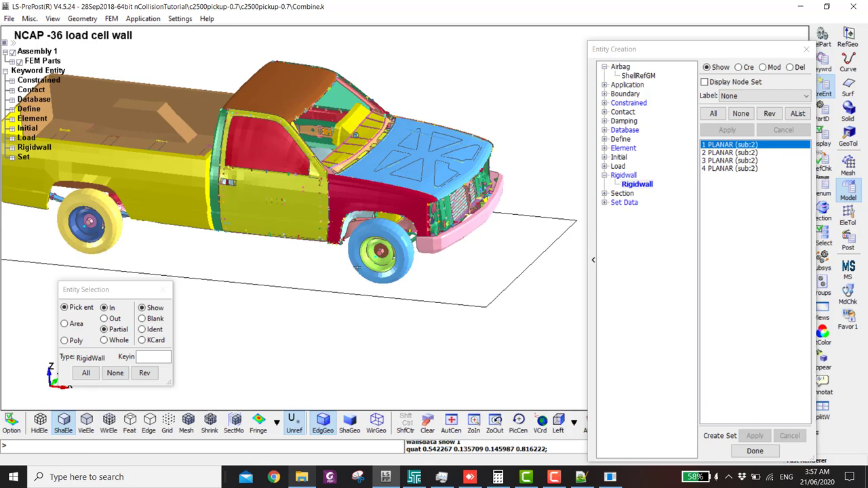
pyautogui.keyDown('shift'); pyautogui.moveTo(357, 267); pyautogui.dragTo(360, 254); pyautogui.keyUp('shift')
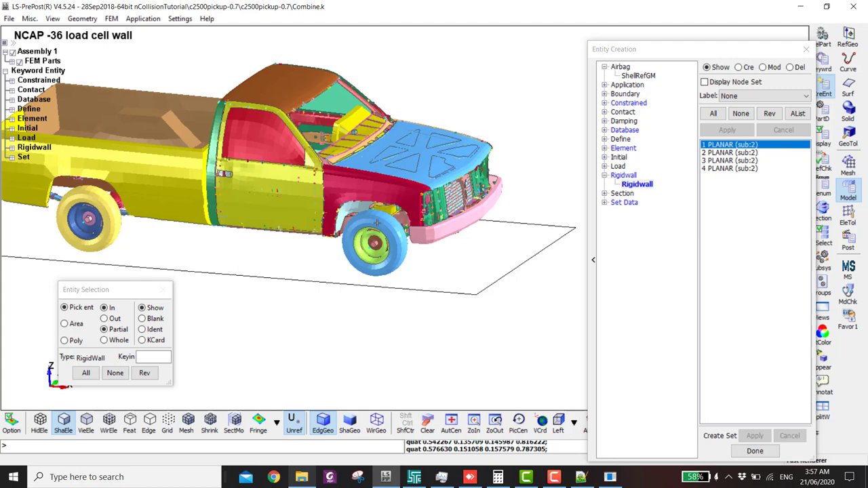
pyautogui.keyDown('ctrl'); pyautogui.moveTo(376, 222); pyautogui.dragTo(367, 224); pyautogui.keyUp('ctrl')
pyautogui.scroll(-2, 360, 218)
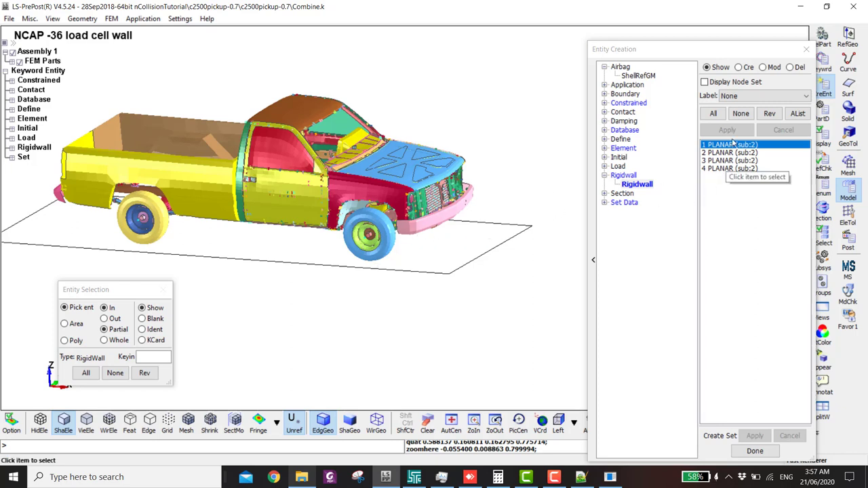
pyautogui.click(604, 176)
pyautogui.click(804, 51)
# Open the TERMINATION form under the CONTROL keywords, check its ENDTIM value, and close the form
pyautogui.click(821, 65)
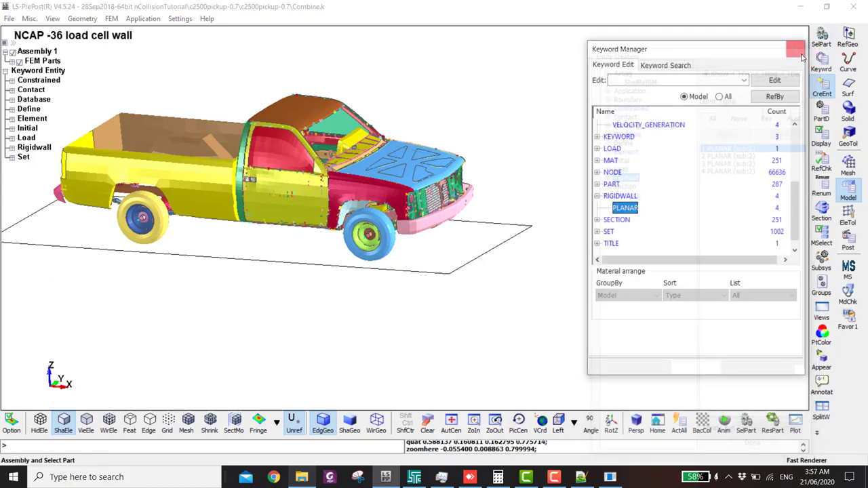
pyautogui.scroll(5, 613, 166)
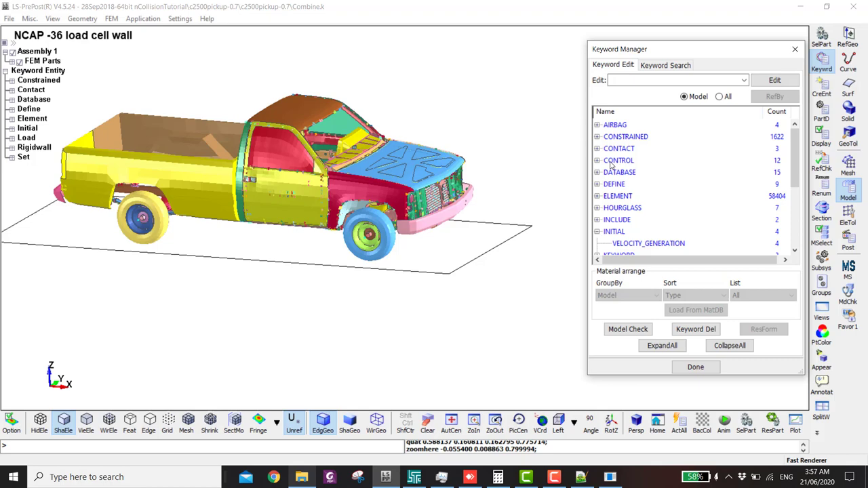
pyautogui.doubleClick(617, 160)
pyautogui.scroll(-1, 654, 211)
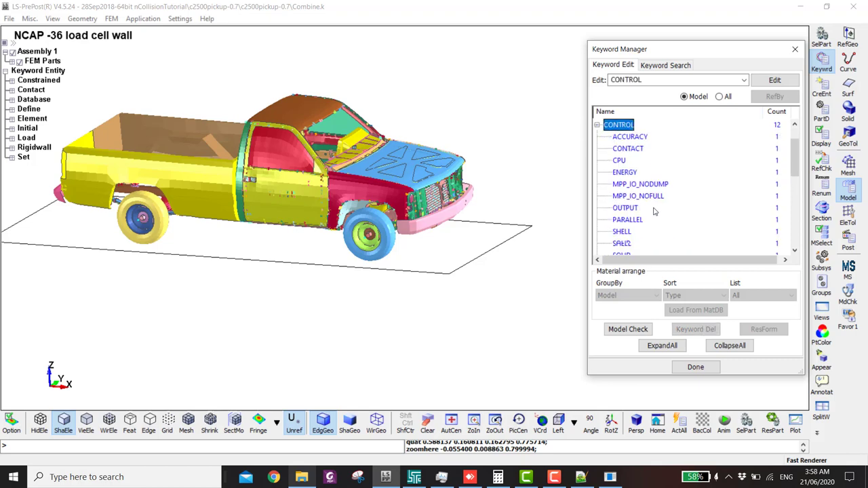
pyautogui.scroll(-1, 654, 211)
pyautogui.scroll(1, 649, 196)
pyautogui.scroll(-1, 623, 229)
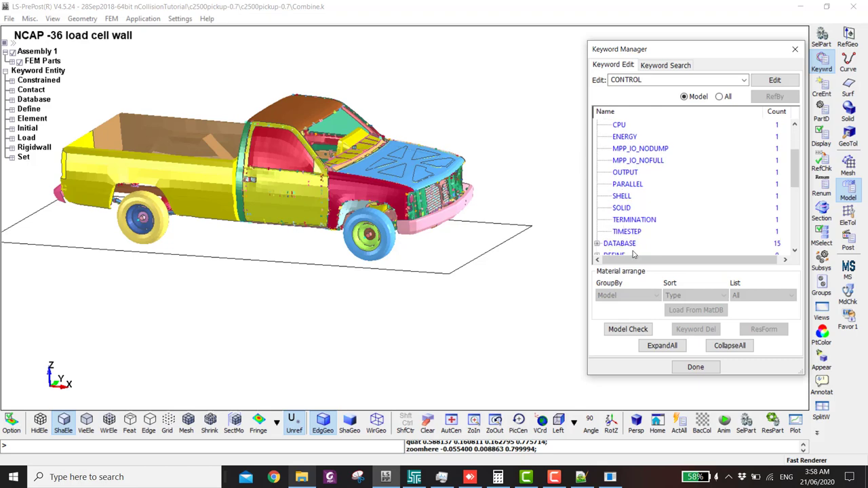
pyautogui.doubleClick(625, 221)
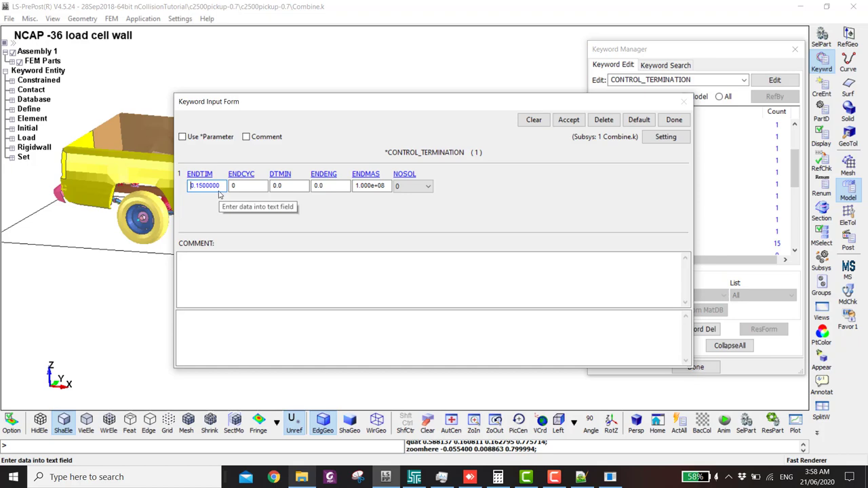
pyautogui.click(674, 120)
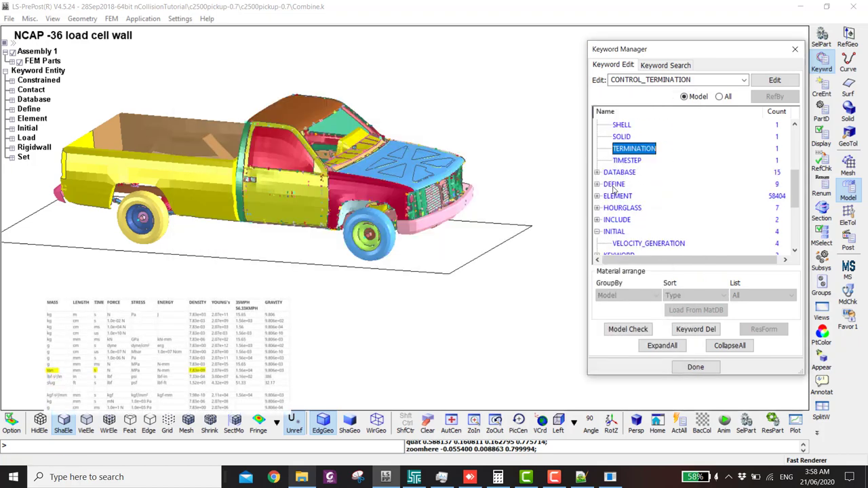
# Open the 020-RIGID form under MAT, check the RO density against the units table, and close the form
pyautogui.doubleClick(613, 184)
pyautogui.scroll(-2, 616, 203)
pyautogui.doubleClick(611, 231)
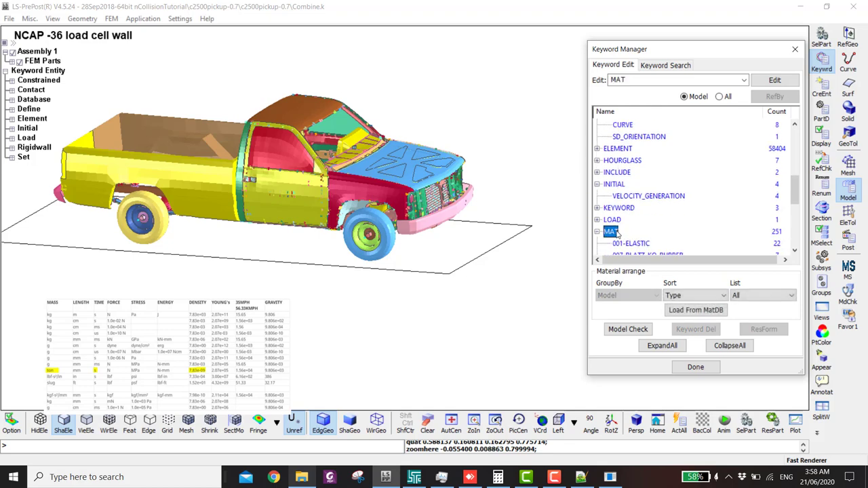
pyautogui.scroll(-2, 616, 234)
pyautogui.doubleClick(627, 207)
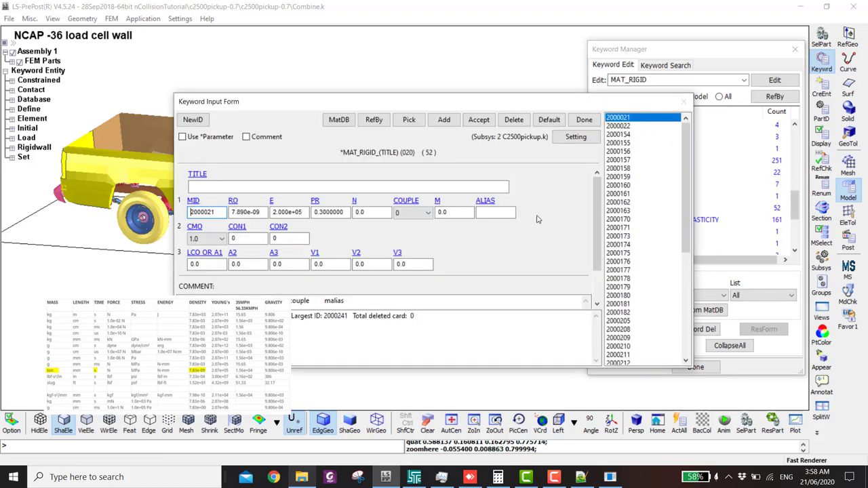
pyautogui.click(242, 212)
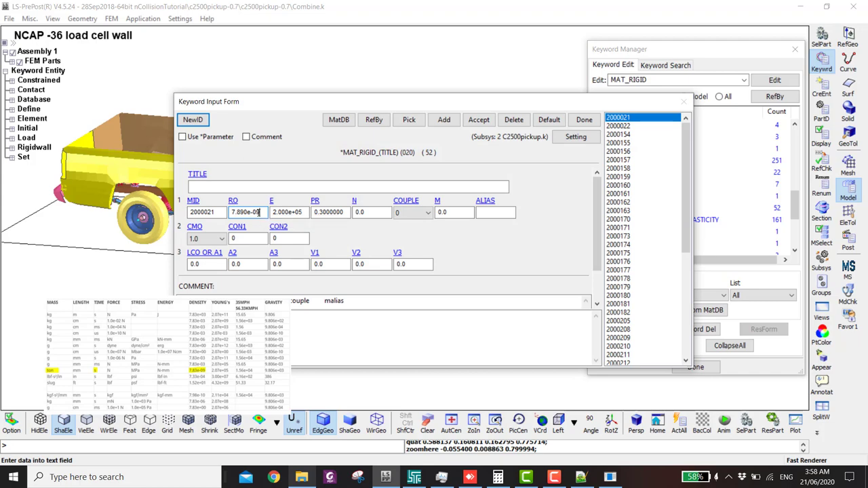
pyautogui.click(584, 120)
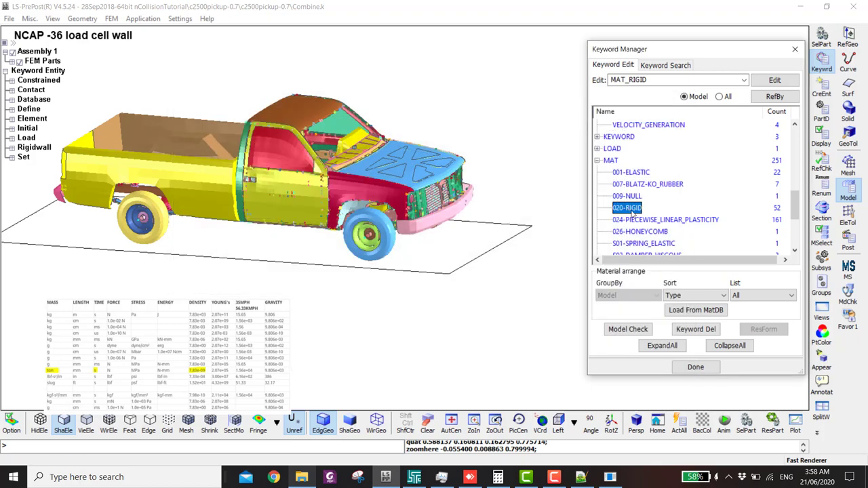
# Reopen the CONTROL_TERMINATION form to recheck the end time against the identified unit system, and close it
pyautogui.scroll(5, 618, 152)
pyautogui.scroll(-2, 620, 182)
pyautogui.doubleClick(629, 222)
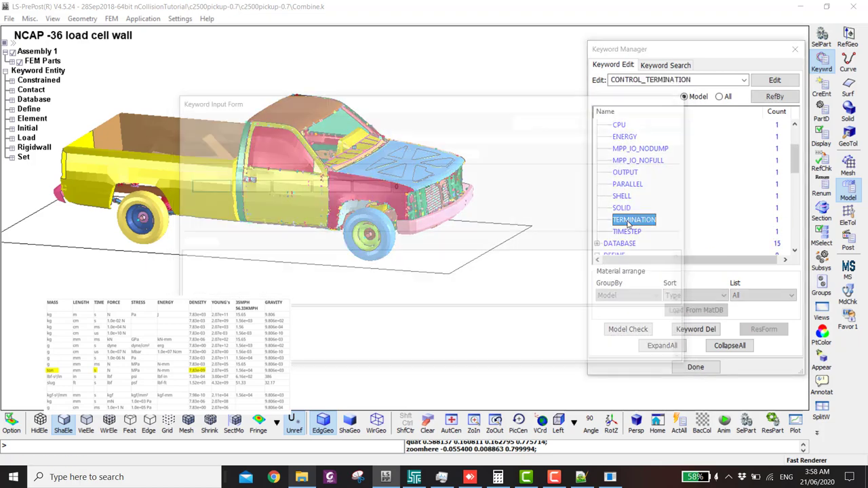
pyautogui.click(671, 122)
# Open the CONTROL_TIMESTEP form, read the TSSFAC and DT2MS field descriptions, and close the form
pyautogui.doubleClick(629, 234)
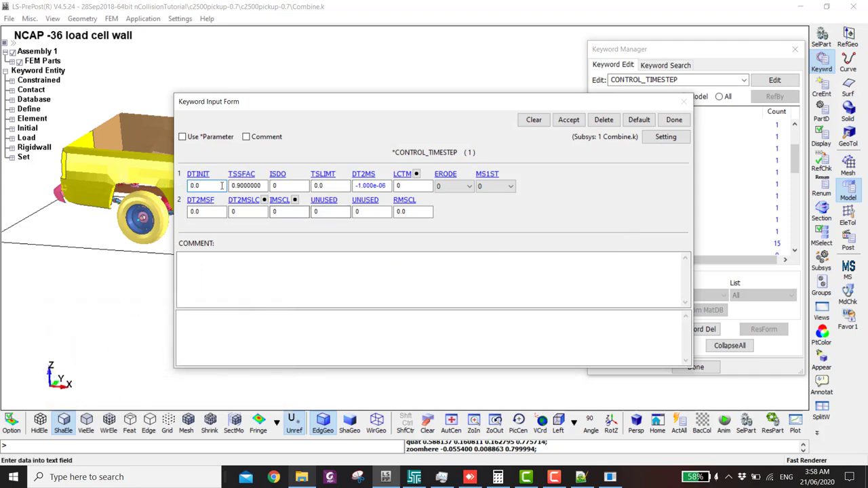
pyautogui.click(243, 185)
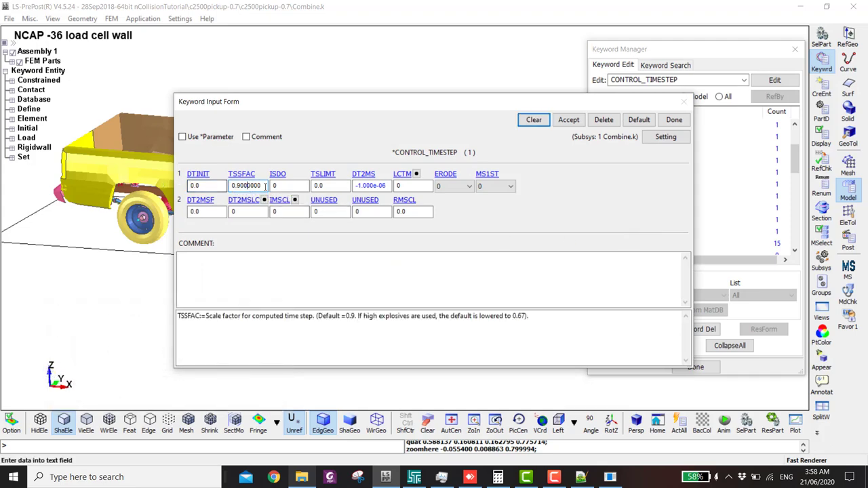
pyautogui.click(372, 186)
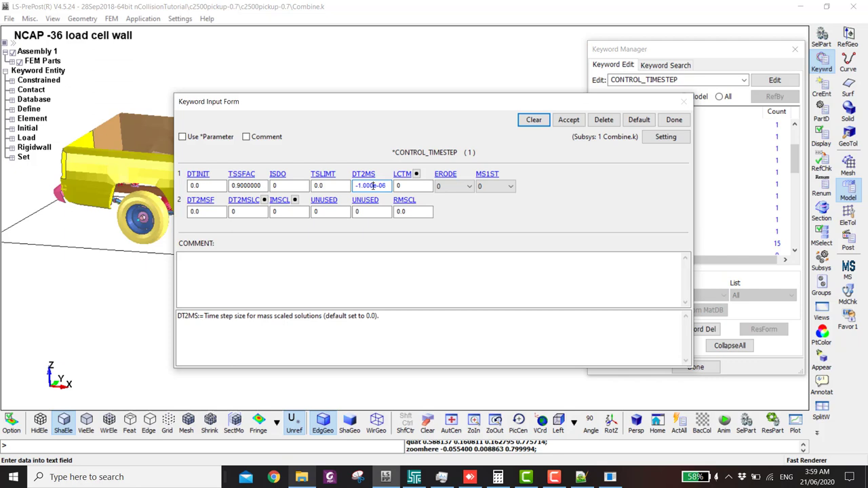
pyautogui.click(674, 120)
# Bring up the keyword save options and check the output file paths listed for the Combine.k, C2500pickup.k and NCAP_loadcell.k subsystems
pyautogui.scroll(-2, 682, 226)
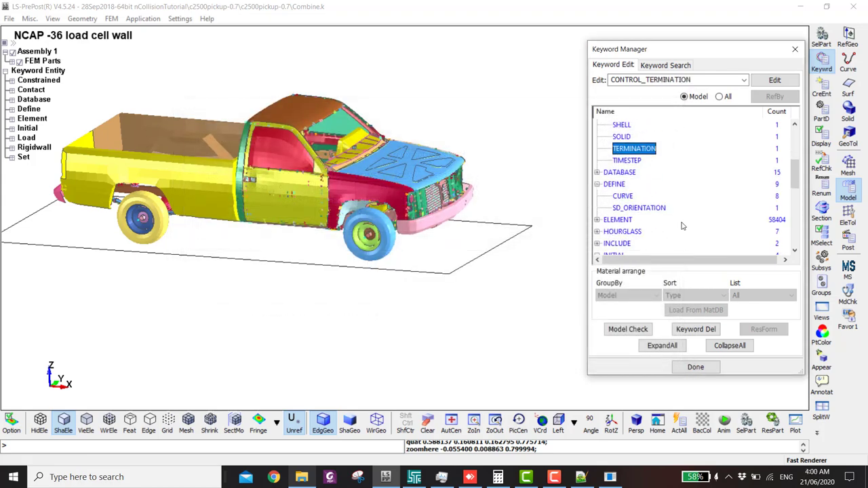
pyautogui.scroll(1, 683, 226)
pyautogui.click(516, 127)
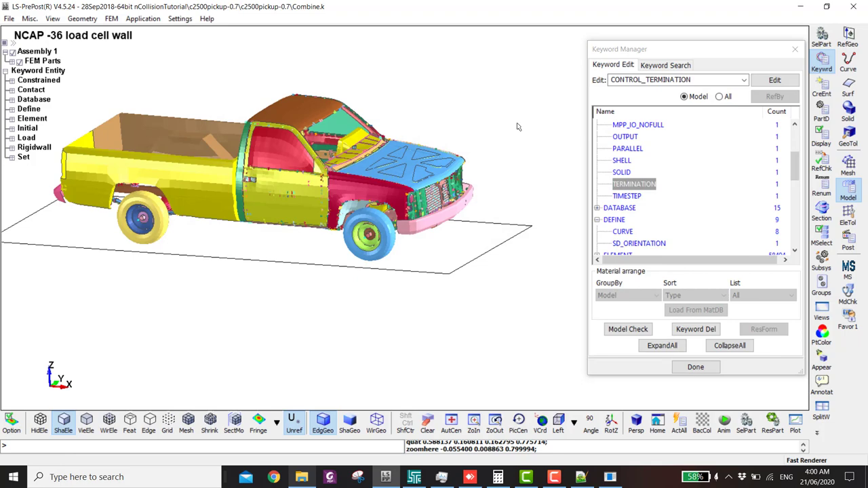
pyautogui.hotkey('ctrl', 's')
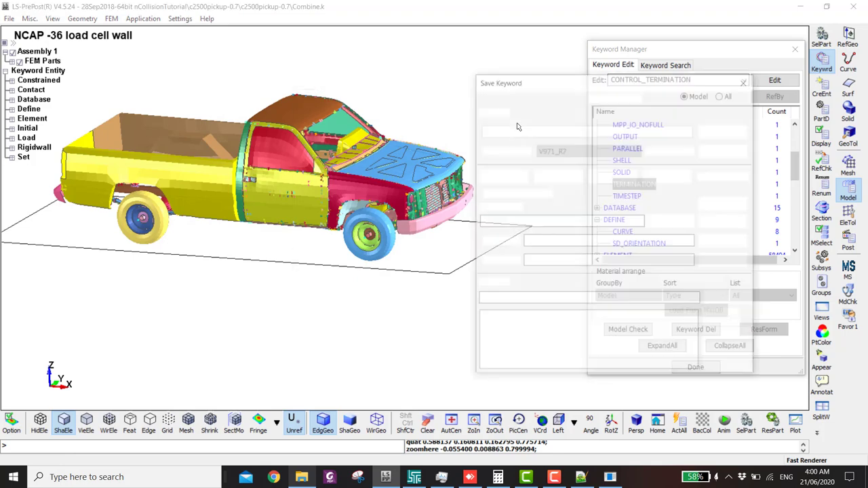
pyautogui.moveTo(532, 88); pyautogui.dragTo(399, 68)
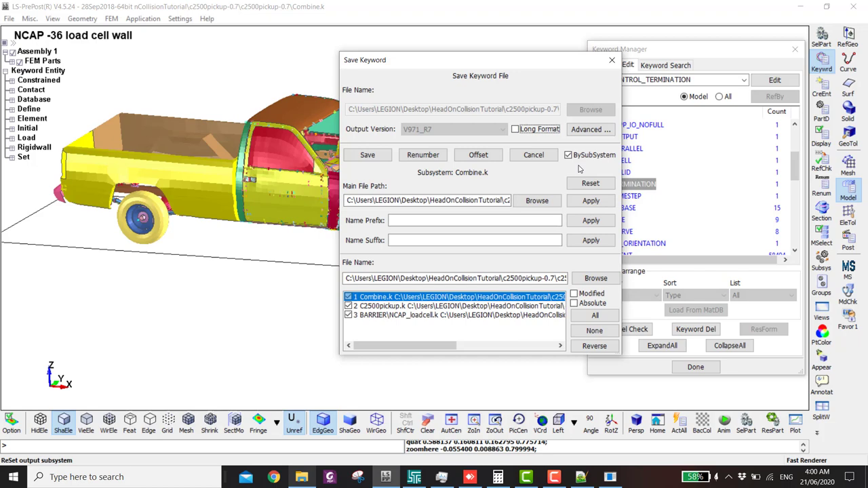
pyautogui.moveTo(453, 346); pyautogui.dragTo(553, 347)
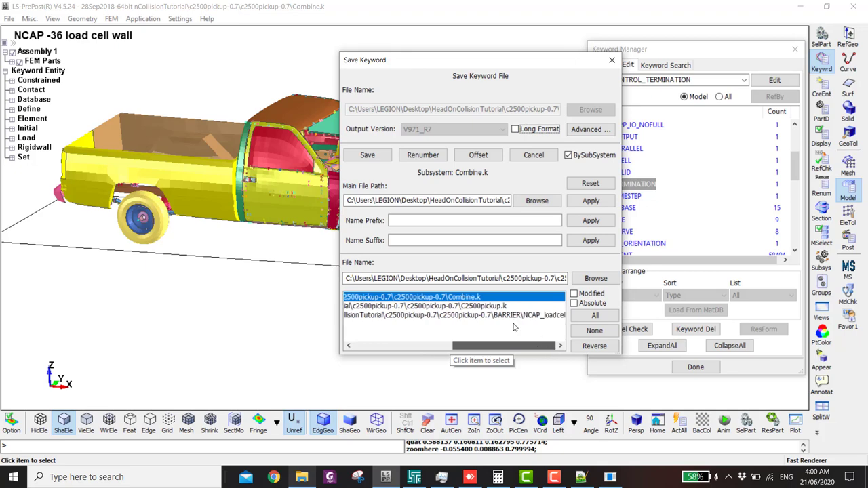
pyautogui.click(482, 306)
pyautogui.click(485, 315)
pyautogui.moveTo(484, 347); pyautogui.dragTo(386, 352)
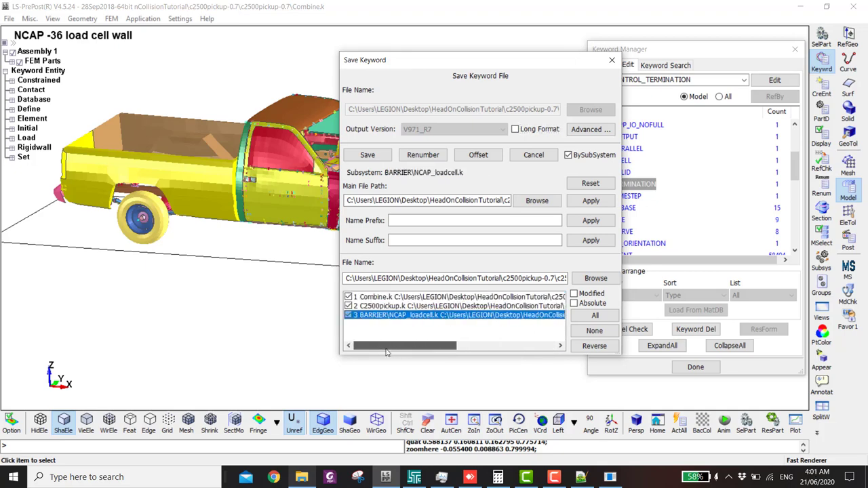
# Turn off saving by subsystem and save the model as one keyword file named PickUp in the outer c2500pickup-0.7 folder
pyautogui.click(569, 156)
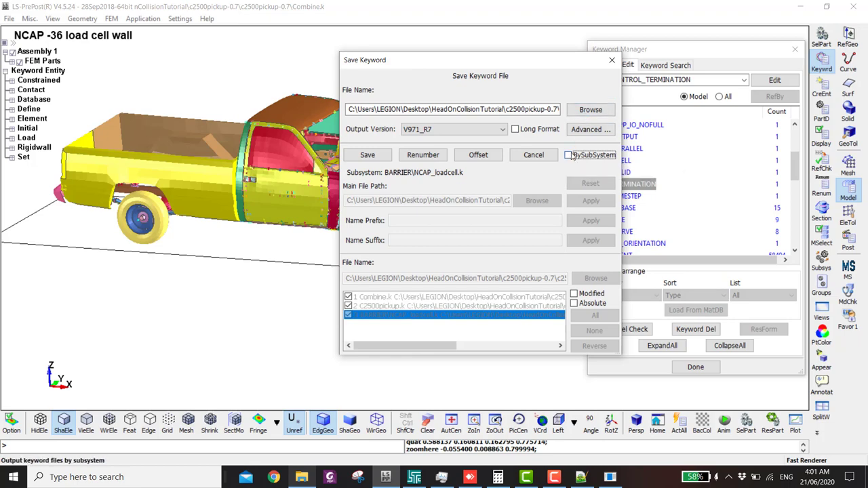
pyautogui.click(583, 110)
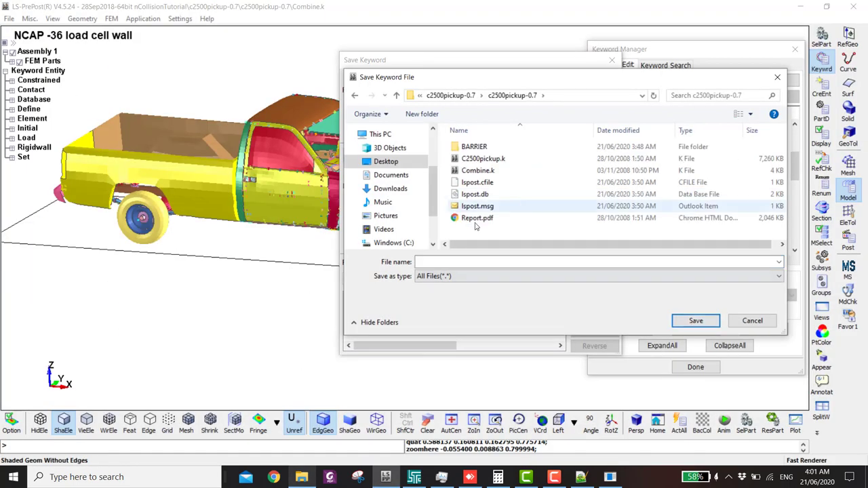
pyautogui.click(450, 95)
pyautogui.click(481, 263)
pyautogui.write('Final')
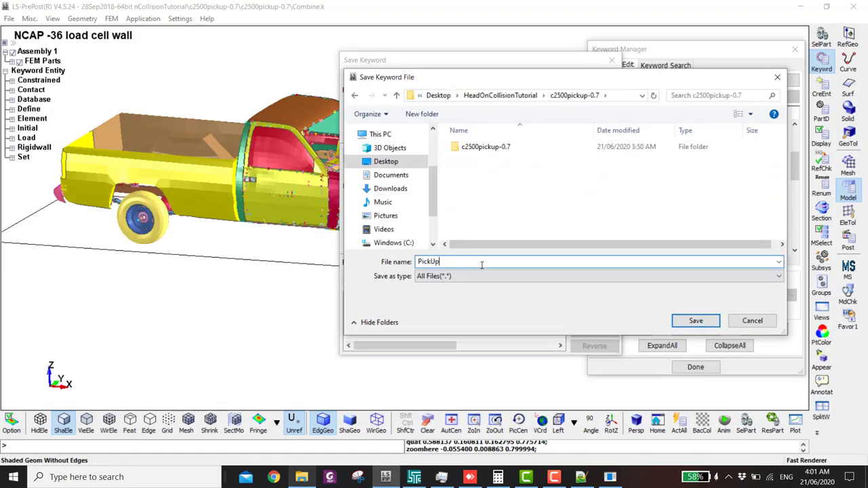
pyautogui.press('Return')
pyautogui.click(366, 154)
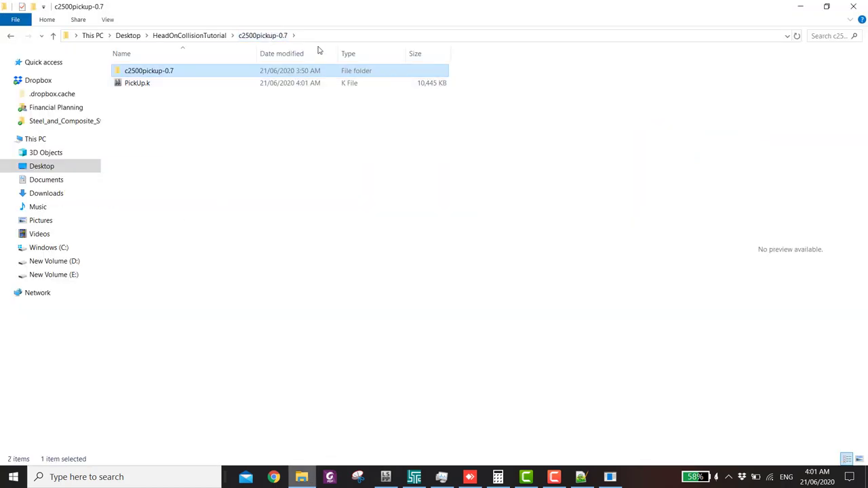
# Switch to the LS-DYNA Program Manager, run PickUp.k with NCPU 8 and memory 1000, and interrupt the solver after its initial output
pyautogui.click(324, 39)
pyautogui.click(391, 297)
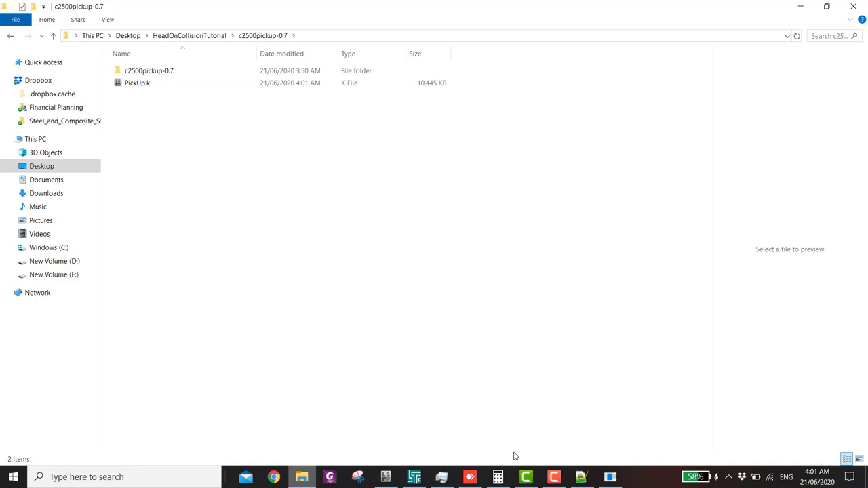
pyautogui.click(414, 477)
pyautogui.click(140, 79)
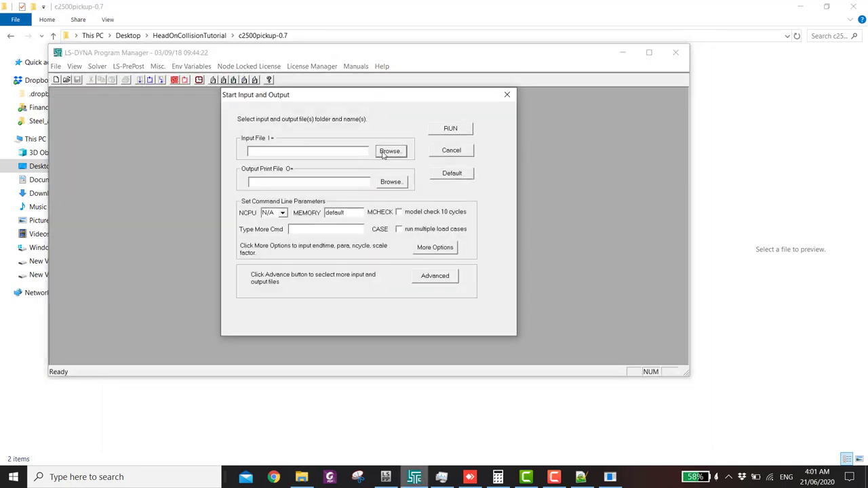
pyautogui.click(391, 150)
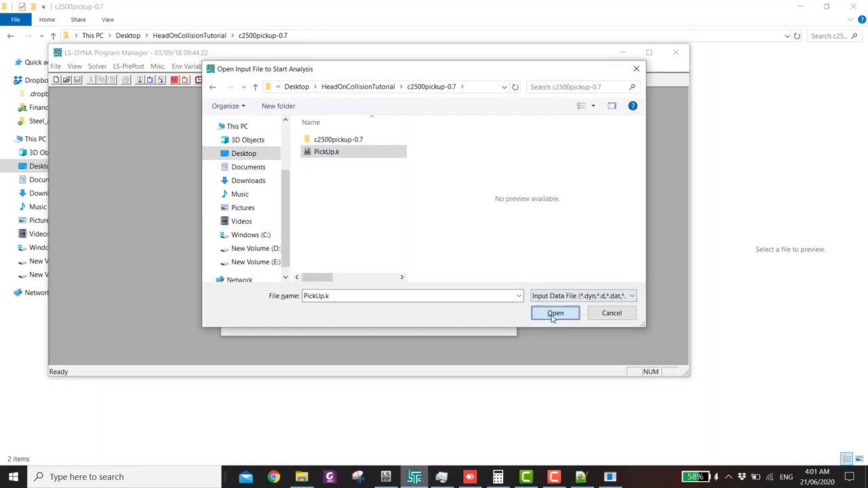
pyautogui.click(554, 313)
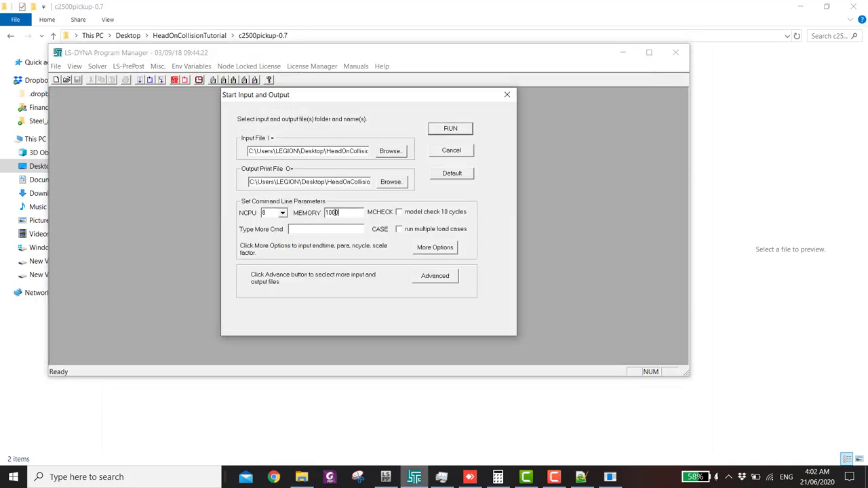
pyautogui.press('Return')
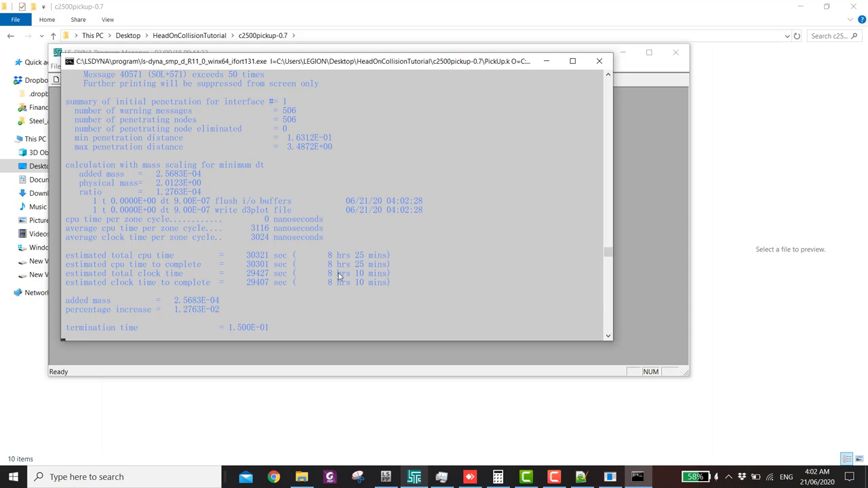
pyautogui.hotkey('ctrl', 'c')
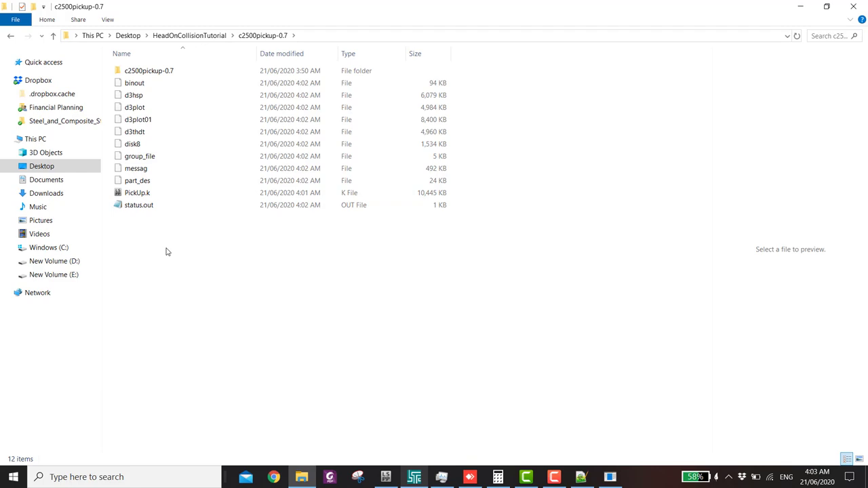
# Extract the CME-vehicles.tgz archive in the HeadOnCollisionTutorial folder into its own CME-vehicles folder
pyautogui.click(209, 38)
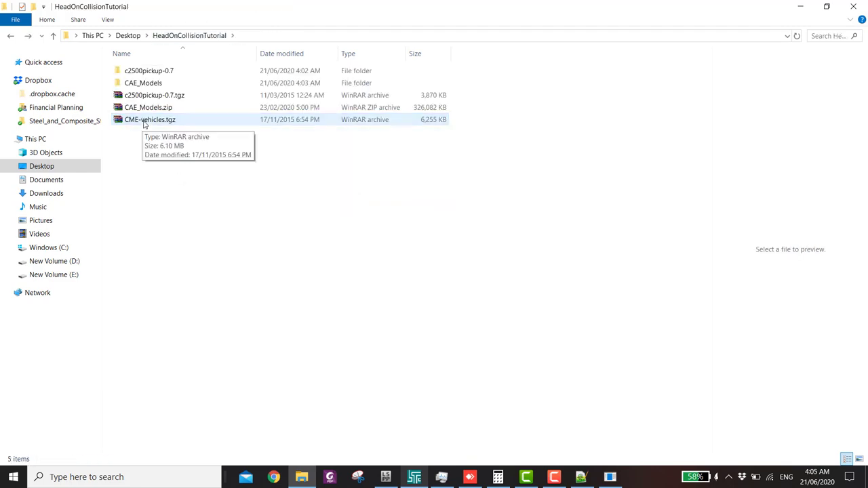
pyautogui.rightClick(145, 121)
pyautogui.click(182, 156)
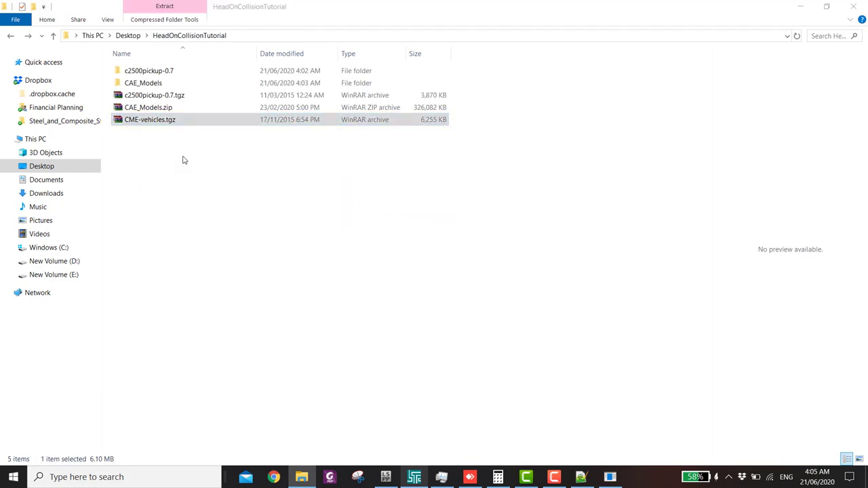
pyautogui.click(466, 351)
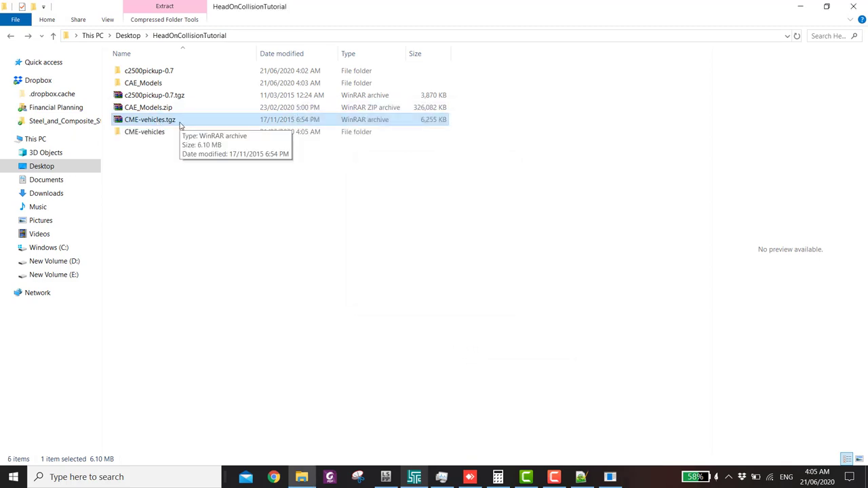
# Look through the CAE_Models folder down to the Silverado model's contents, and return to the HeadOnCollisionTutorial folder
pyautogui.doubleClick(148, 83)
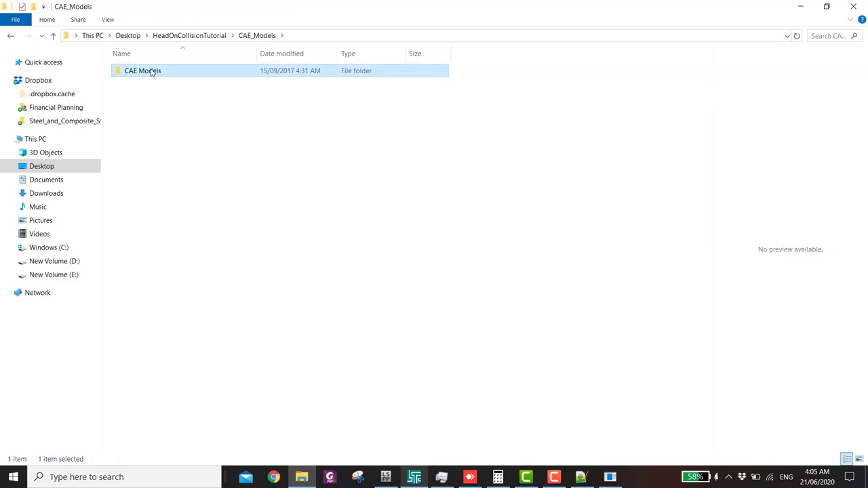
pyautogui.doubleClick(151, 72)
pyautogui.doubleClick(151, 82)
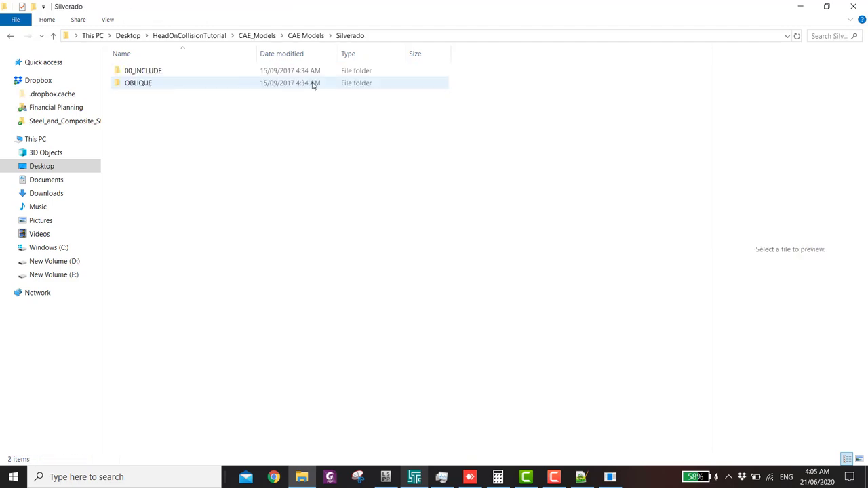
pyautogui.click(256, 35)
pyautogui.click(198, 35)
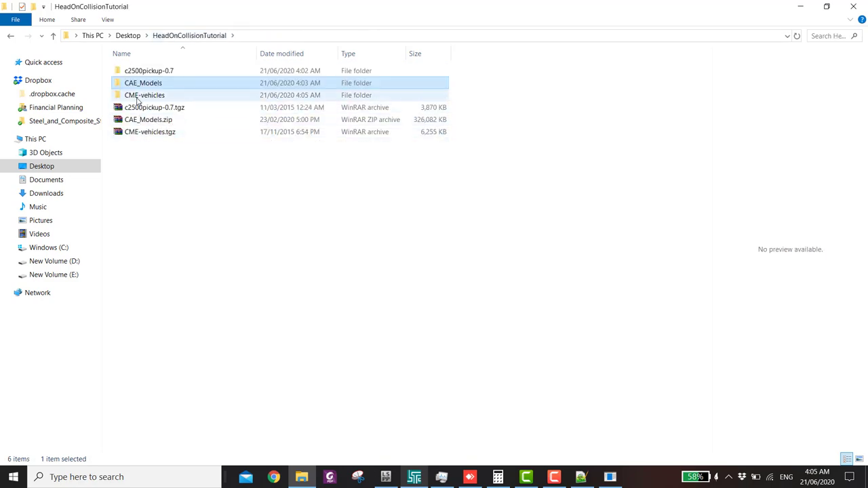
# Open Main.dyn from the Bus_L folder inside the nested CME-vehicles folders in LS-PrePost
pyautogui.doubleClick(138, 96)
pyautogui.doubleClick(144, 71)
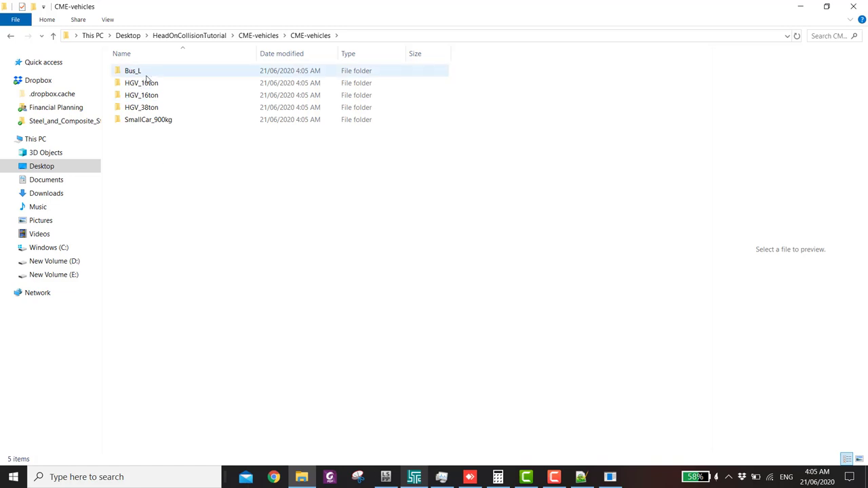
pyautogui.doubleClick(132, 71)
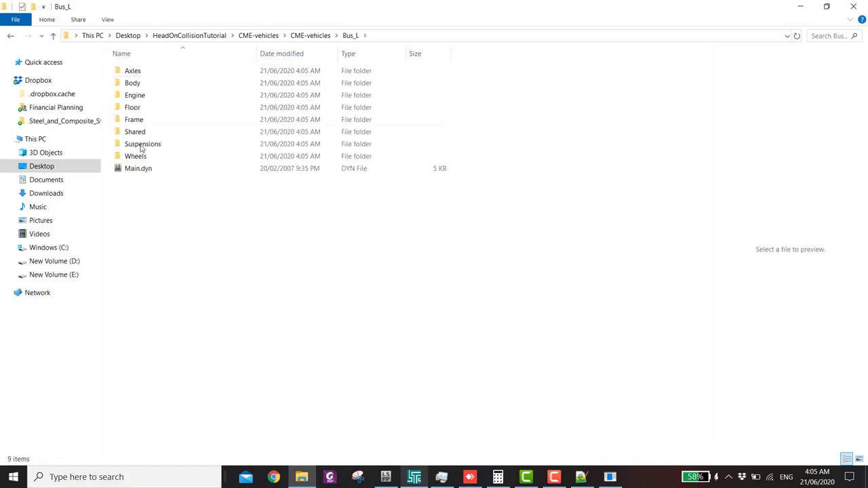
pyautogui.rightClick(139, 171)
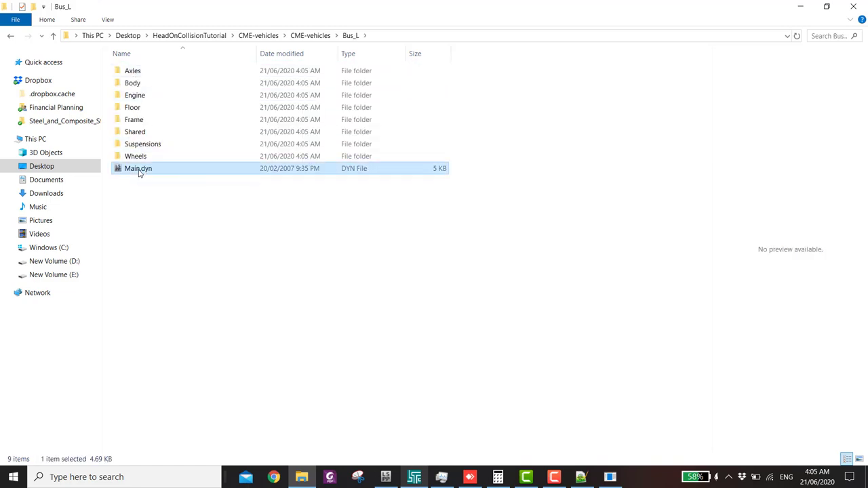
pyautogui.press('Escape')
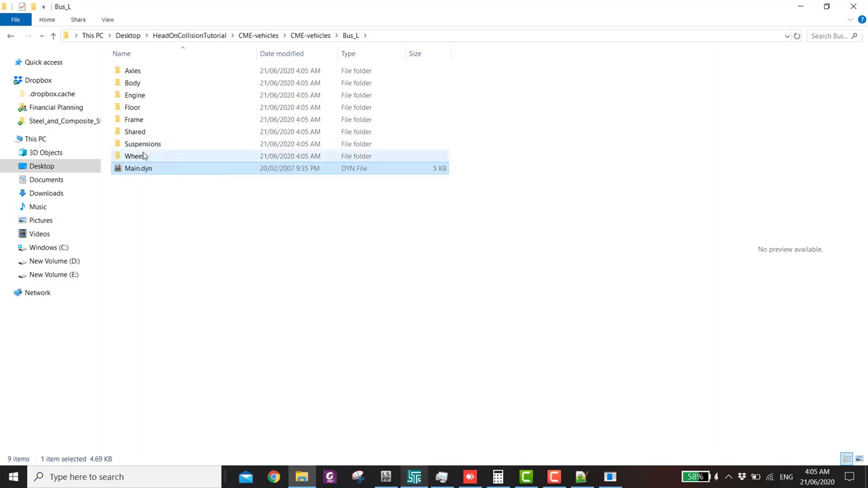
pyautogui.press('F2')
pyautogui.press('Return')
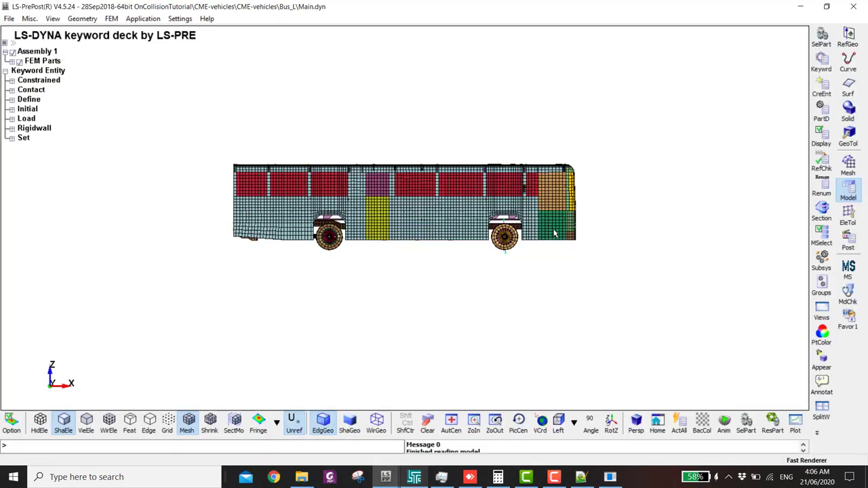
# Examine the bus mesh in 3D from the front and side, and close the model
pyautogui.moveTo(552, 231)
pyautogui.keyDown('ctrl'); pyautogui.mouseDown()
pyautogui.moveTo(563, 203)
pyautogui.moveTo(556, 163)
pyautogui.moveTo(486, 235)
pyautogui.mouseUp(); pyautogui.keyUp('ctrl')
pyautogui.scroll(5, 485, 235)
pyautogui.keyDown('ctrl'); pyautogui.moveTo(463, 197); pyautogui.dragTo(484, 213, button='middle'); pyautogui.keyUp('ctrl')
pyautogui.scroll(-2, 484, 214)
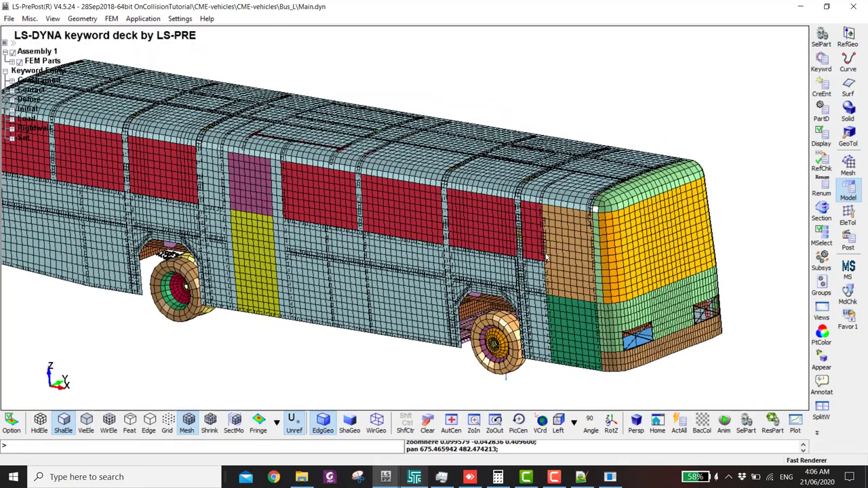
pyautogui.keyDown('ctrl'); pyautogui.moveTo(428, 199); pyautogui.dragTo(575, 234); pyautogui.keyUp('ctrl')
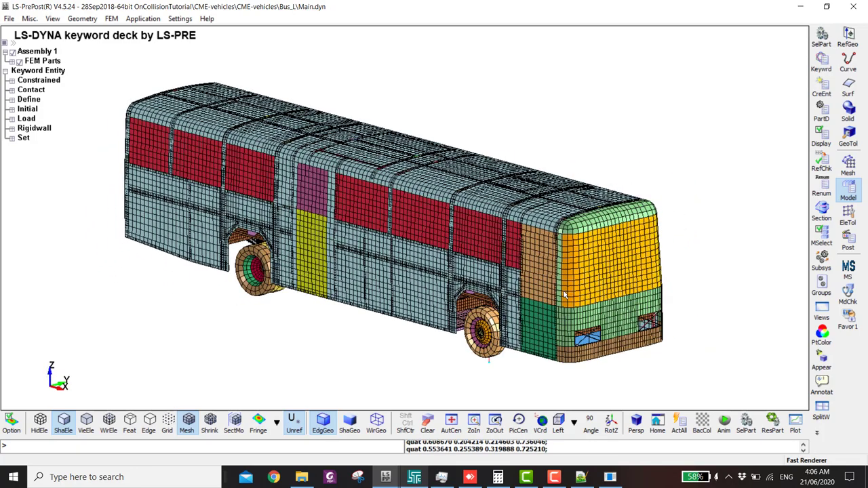
pyautogui.click(853, 7)
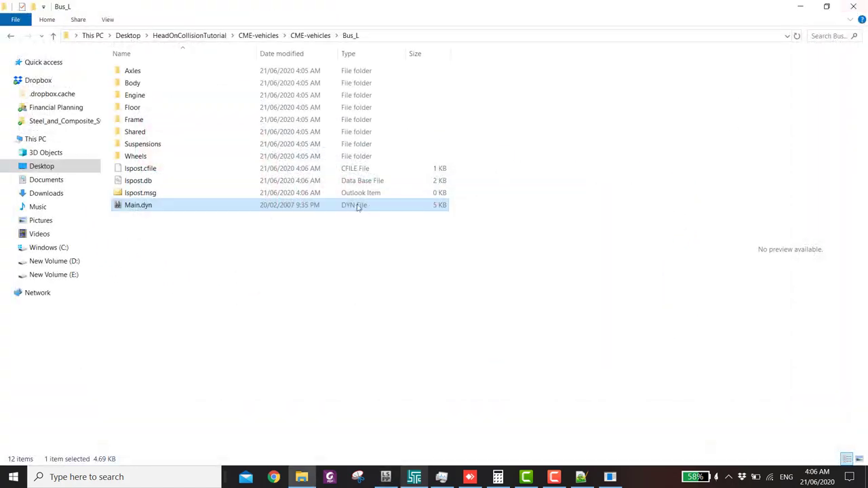
# Open Main.dyn from the SmallCar_900kg folder of CME-vehicles in LS-PrePost and view the summary of keyword reader messages
pyautogui.click(257, 35)
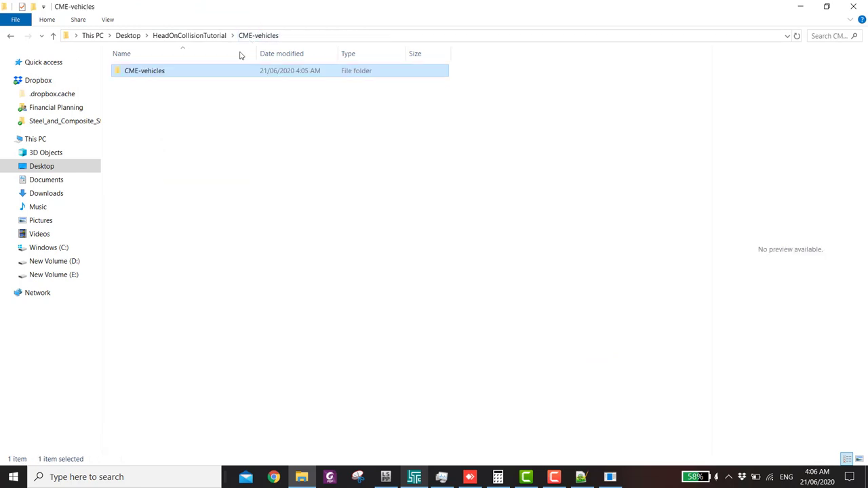
pyautogui.click(207, 35)
pyautogui.doubleClick(141, 95)
pyautogui.doubleClick(141, 72)
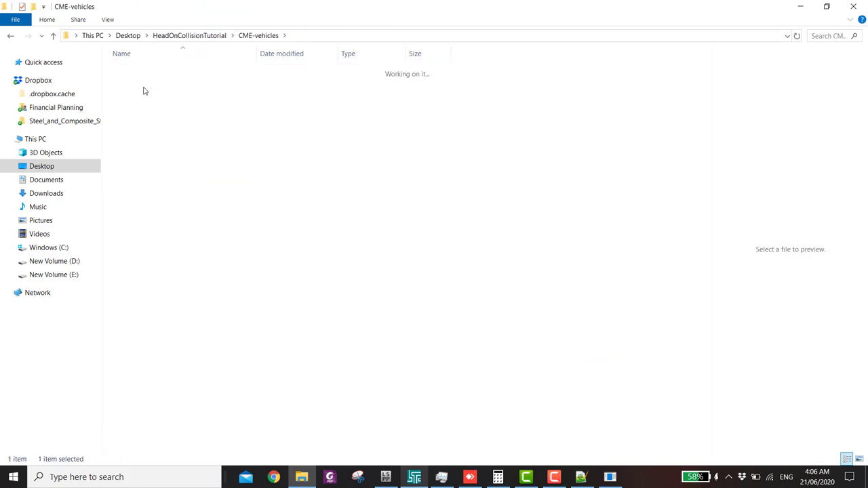
pyautogui.click(141, 120)
pyautogui.doubleClick(141, 121)
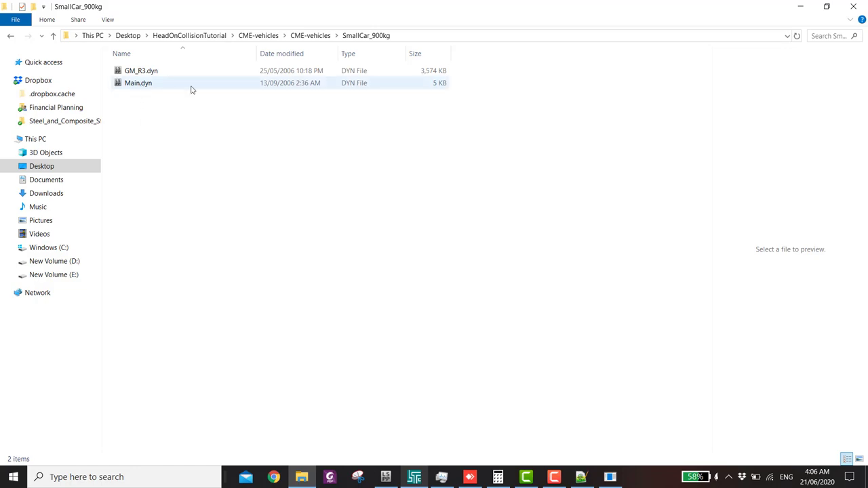
pyautogui.doubleClick(135, 83)
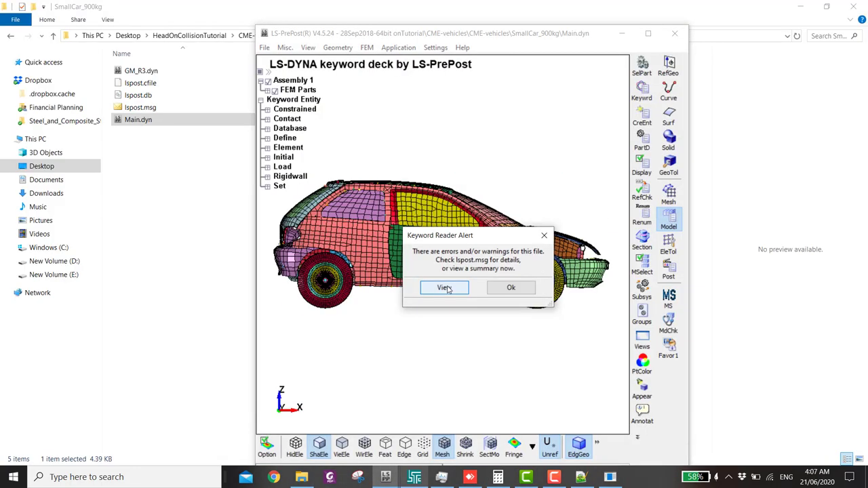
pyautogui.click(444, 287)
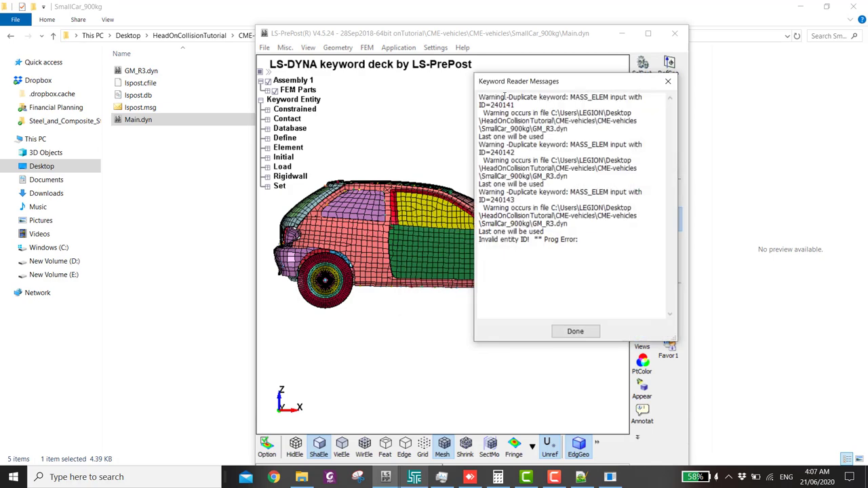
# Dismiss the keyword reader messages, maximize the small car model, open the Keyword Manager, and examine the mesh from several angles
pyautogui.click(570, 331)
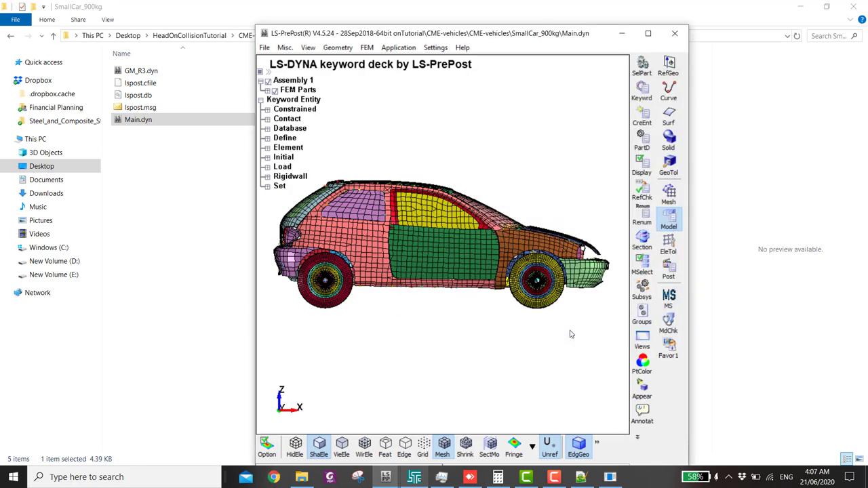
pyautogui.click(647, 33)
pyautogui.keyDown('shift'); pyautogui.moveTo(646, 37); pyautogui.dragTo(474, 217); pyautogui.keyUp('shift')
pyautogui.scroll(2, 454, 218)
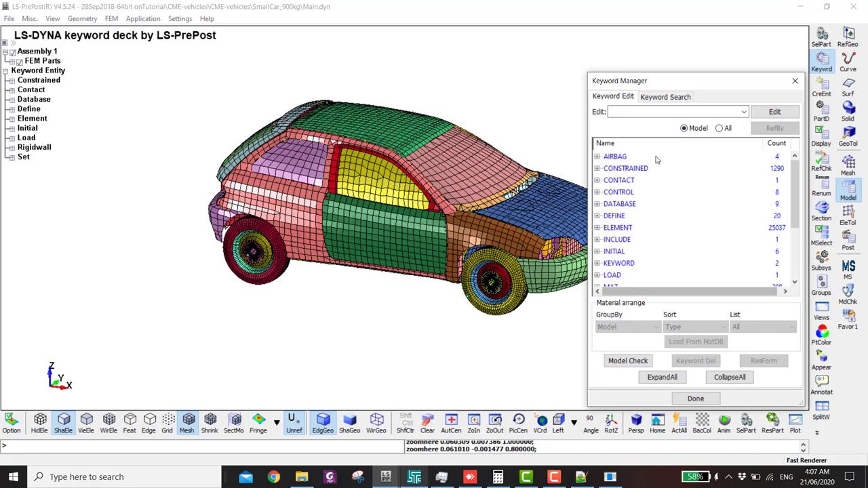
pyautogui.keyDown('shift'); pyautogui.moveTo(515, 219); pyautogui.dragTo(457, 233, button='middle'); pyautogui.keyUp('shift')
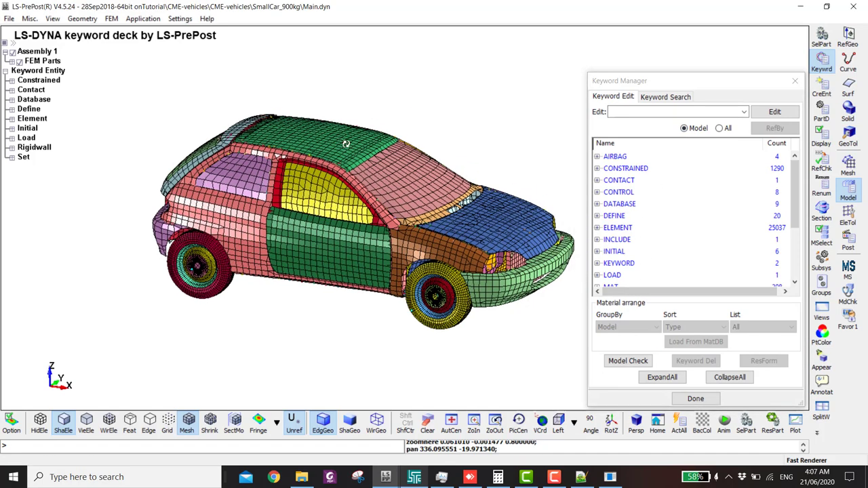
pyautogui.keyDown('shift'); pyautogui.moveTo(346, 144); pyautogui.dragTo(359, 141); pyautogui.keyUp('shift')
pyautogui.scroll(-3, 623, 231)
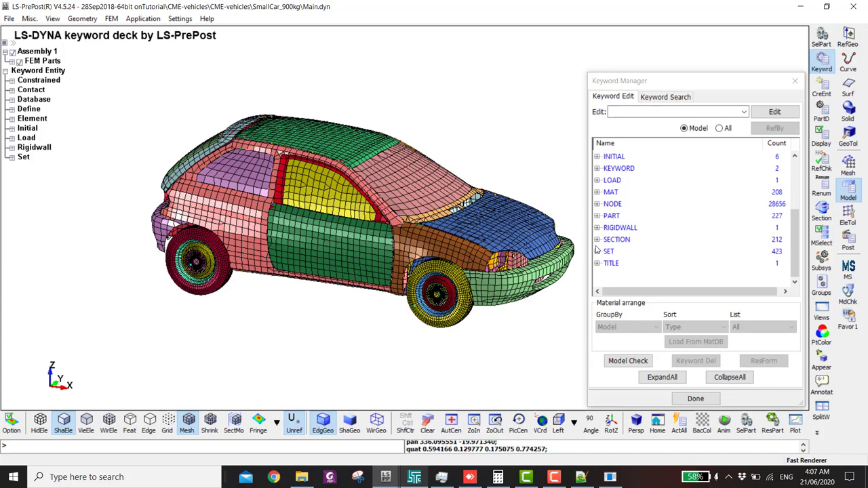
pyautogui.keyDown('shift'); pyautogui.moveTo(475, 261); pyautogui.dragTo(438, 269); pyautogui.keyUp('shift')
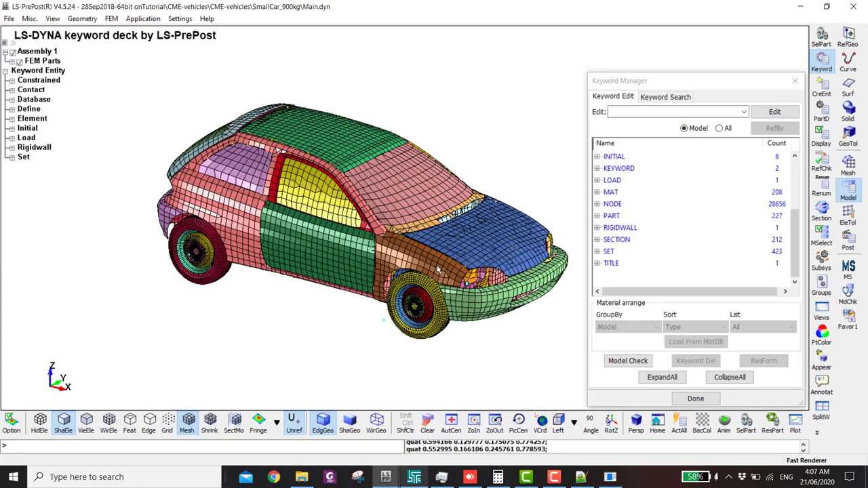
# Review the small car's RIGIDWALL_PLANAR card, glance at the pickup model's keyword list for comparison, and close the card
pyautogui.click(619, 228)
pyautogui.click(624, 240)
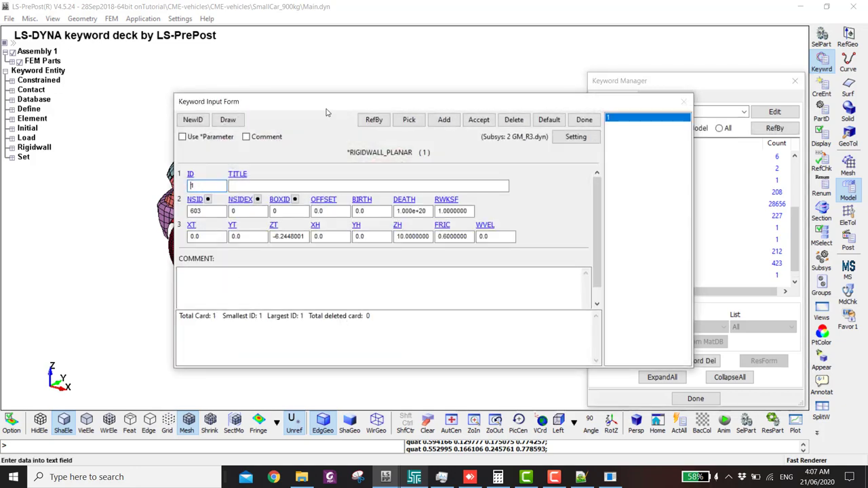
pyautogui.moveTo(325, 111); pyautogui.dragTo(354, 334)
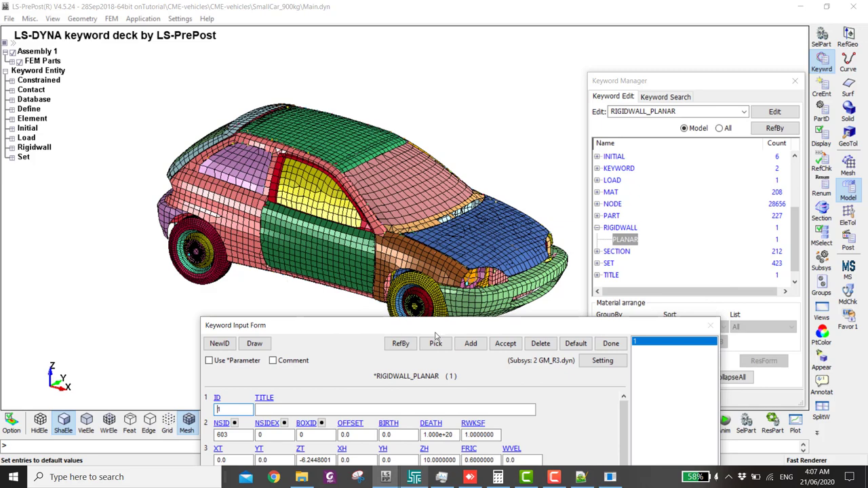
pyautogui.moveTo(385, 476)
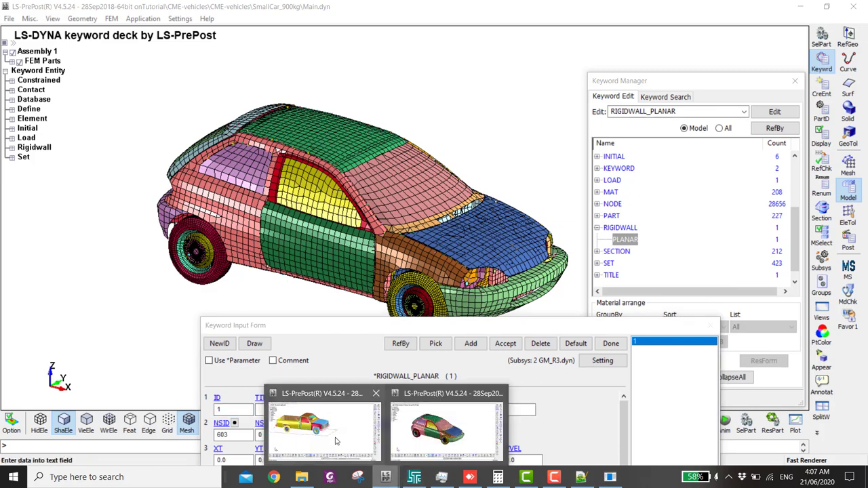
pyautogui.click(335, 441)
pyautogui.scroll(-5, 607, 246)
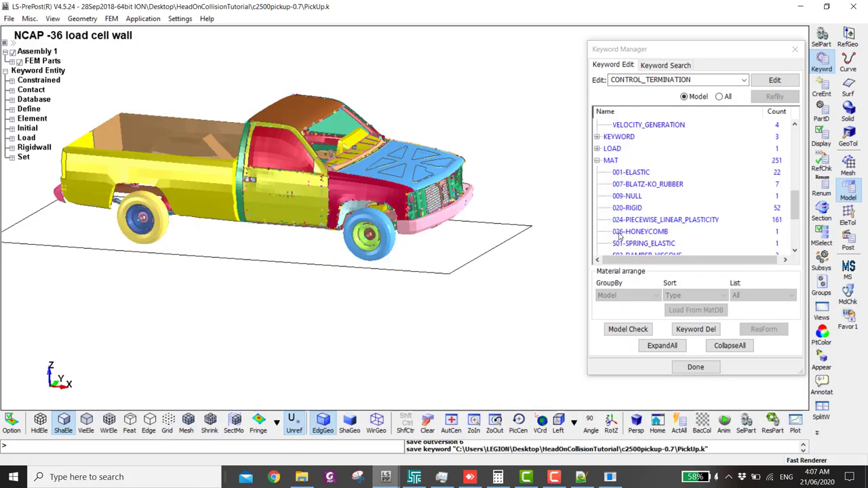
pyautogui.moveTo(385, 476)
pyautogui.click(450, 442)
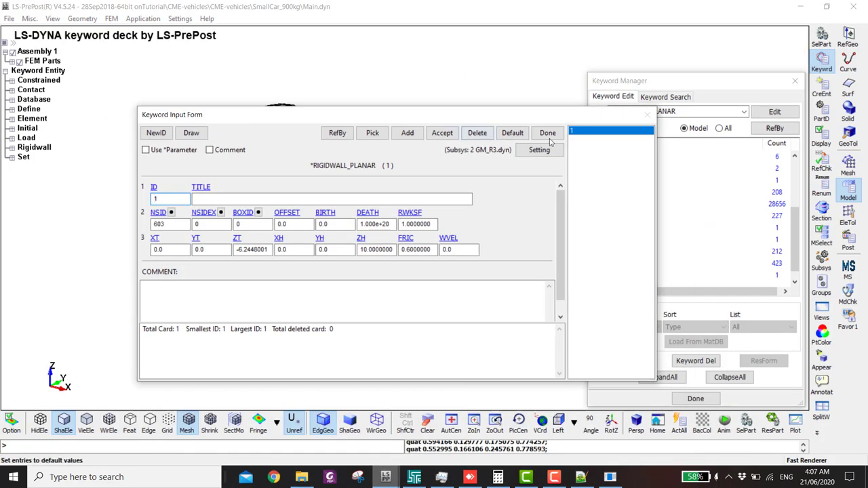
pyautogui.click(547, 133)
pyautogui.click(449, 267)
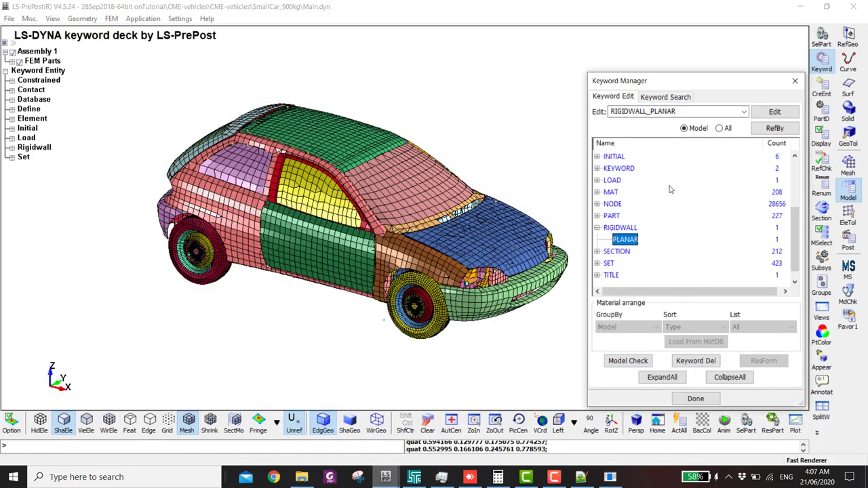
# Look through all six INITIAL_VELOCITY_GENERATION cards of the small car, checking the VX velocity, and close the form
pyautogui.scroll(-1, 669, 189)
pyautogui.doubleClick(613, 215)
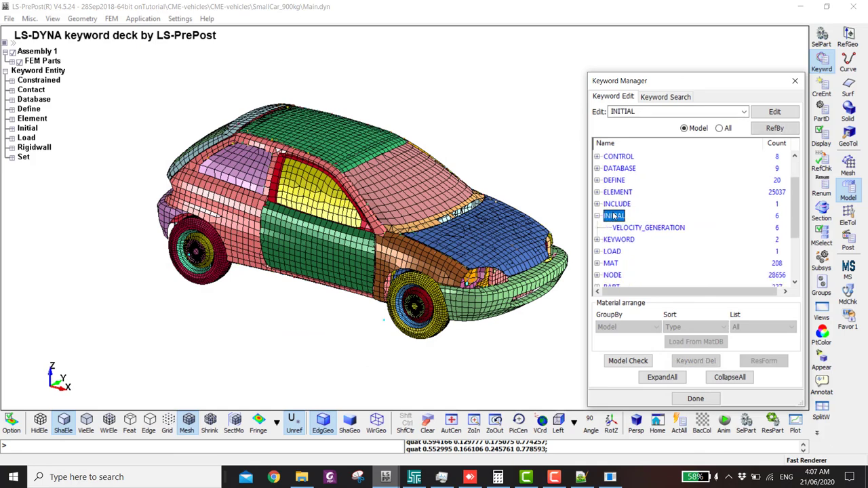
pyautogui.click(631, 229)
pyautogui.doubleClick(630, 228)
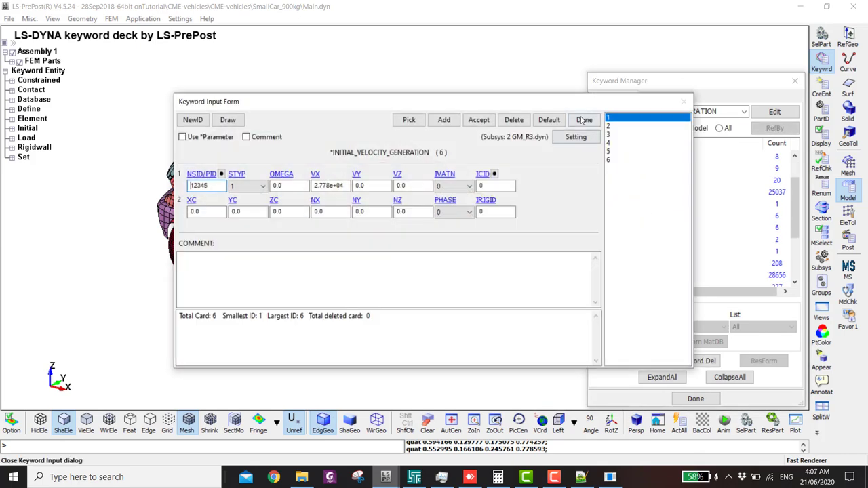
pyautogui.press('Down')
pyautogui.press('Down')
pyautogui.press('Down')
pyautogui.press('Down')
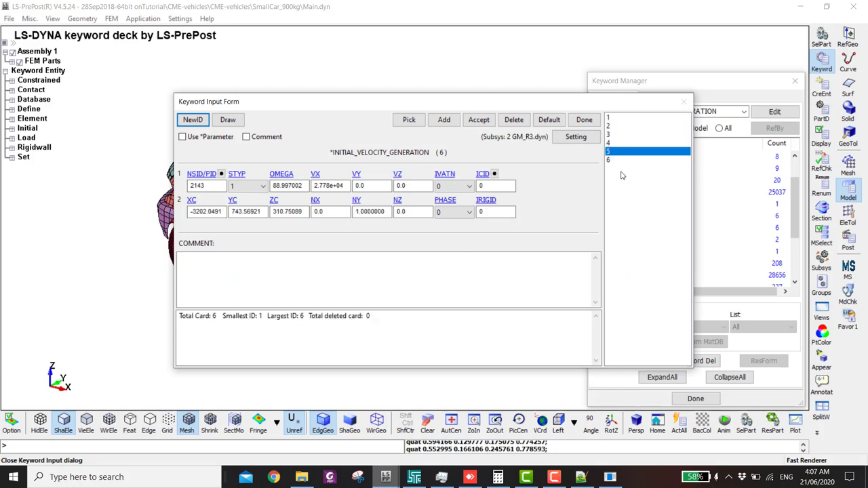
pyautogui.click(618, 160)
pyautogui.click(610, 119)
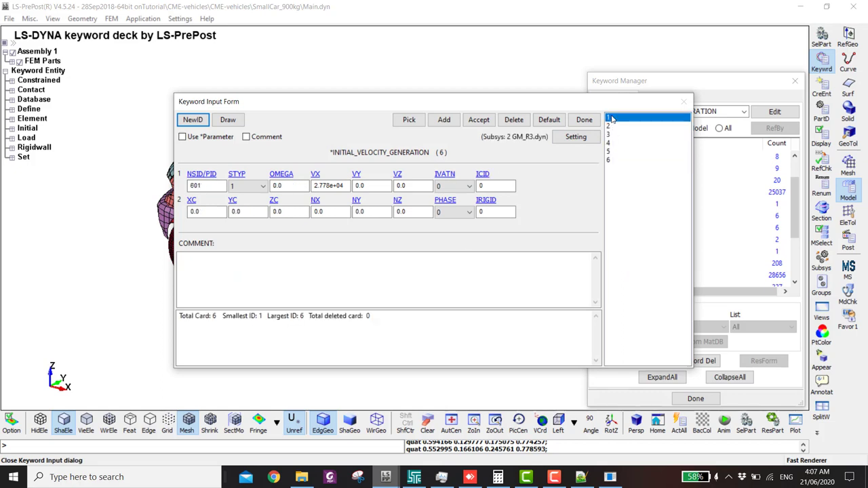
pyautogui.press('Down')
pyautogui.press('Down')
pyautogui.press('Down')
pyautogui.press('Down')
pyautogui.press('Down')
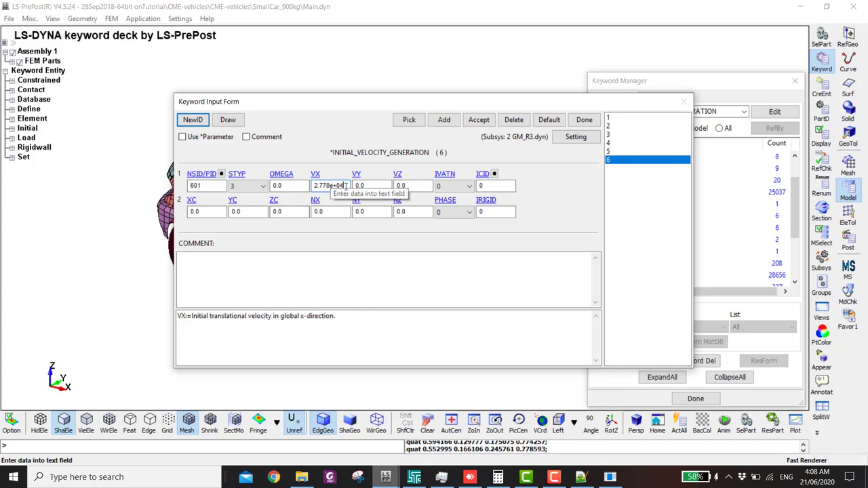
pyautogui.click(583, 120)
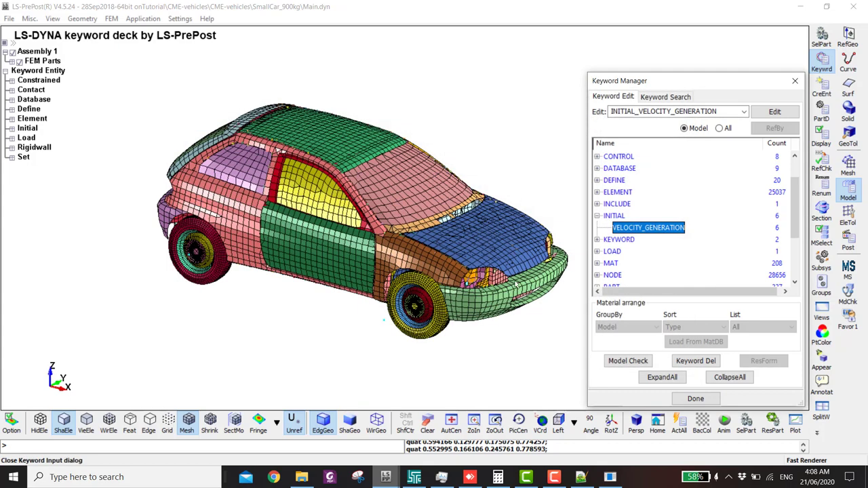
# Save the small car as the single keyword file SmolCar.k, not by subsystem, in HeadOnCollisionTutorial's CME-vehicles folder
pyautogui.hotkey('ctrl', 's')
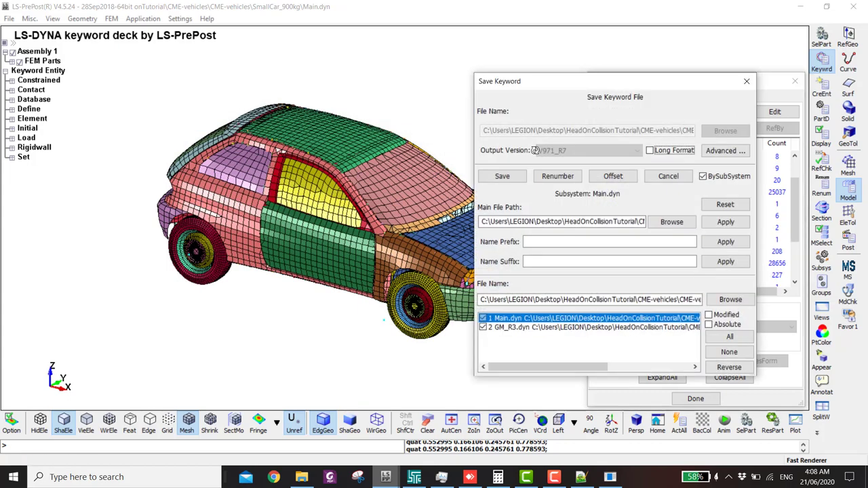
pyautogui.click(703, 176)
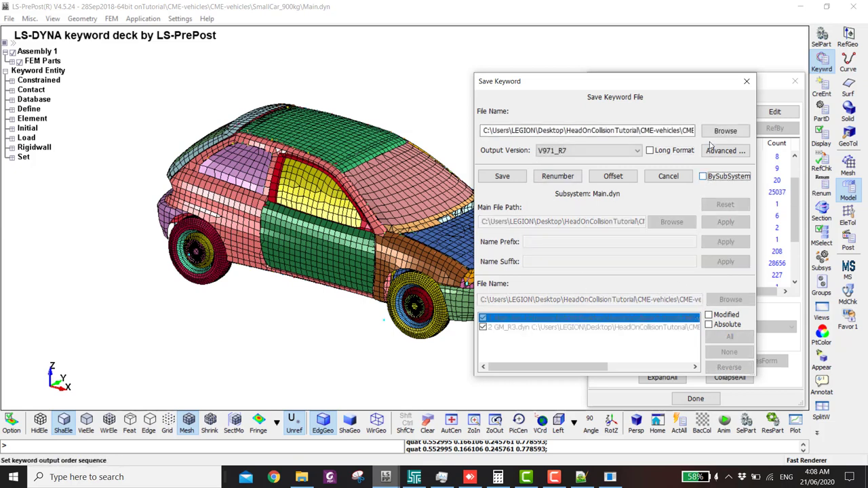
pyautogui.click(724, 131)
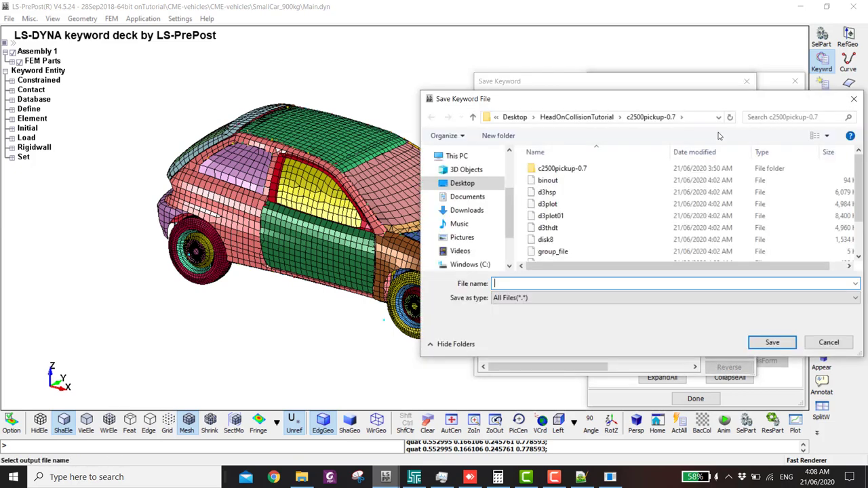
pyautogui.click(569, 117)
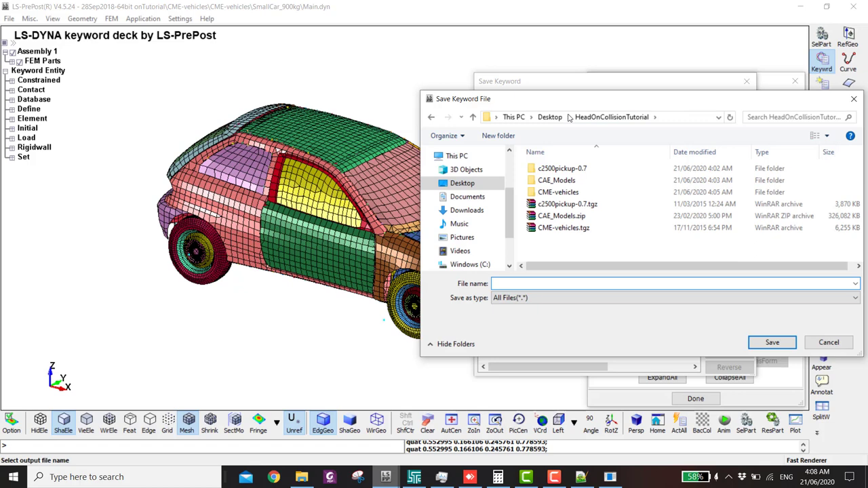
pyautogui.doubleClick(558, 192)
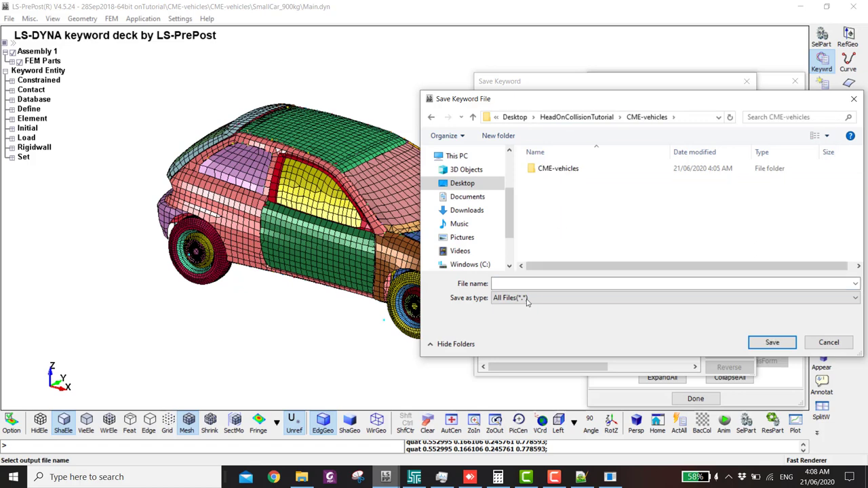
pyautogui.press('Return')
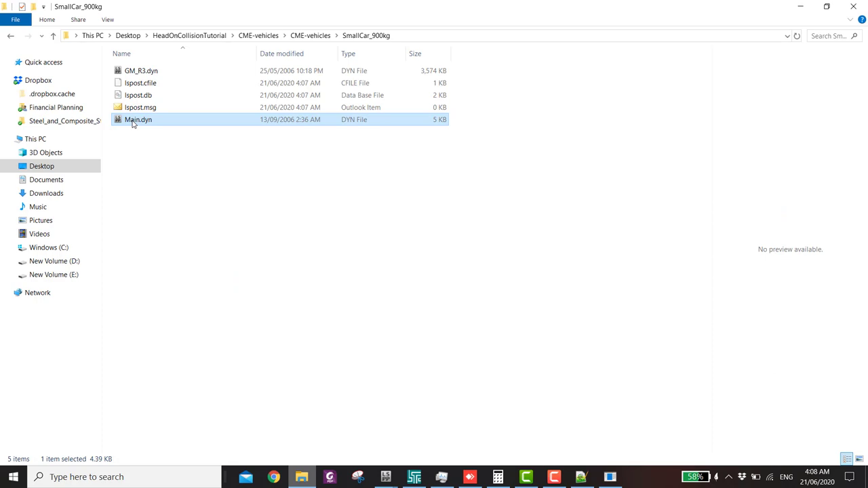
# In File Explorer, look at the SmallCar_900kg files and go back up to the outer CME-vehicles folder containing SmolCar.k
pyautogui.rightClick(133, 123)
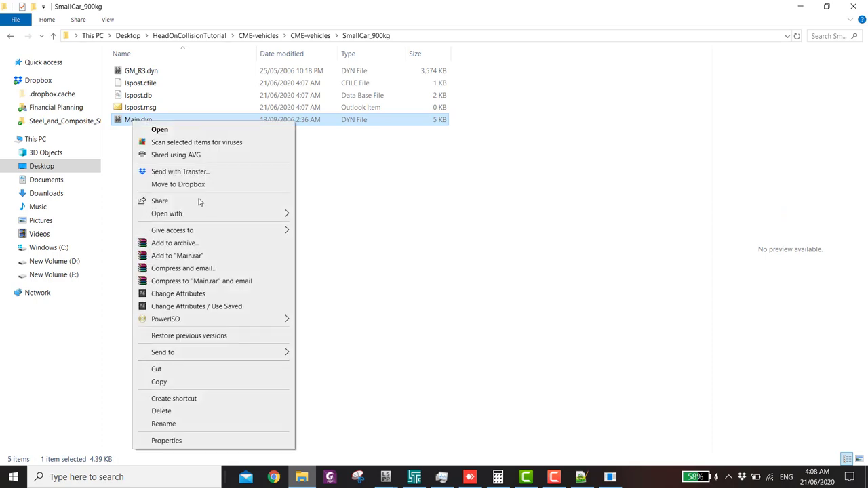
pyautogui.moveTo(202, 218)
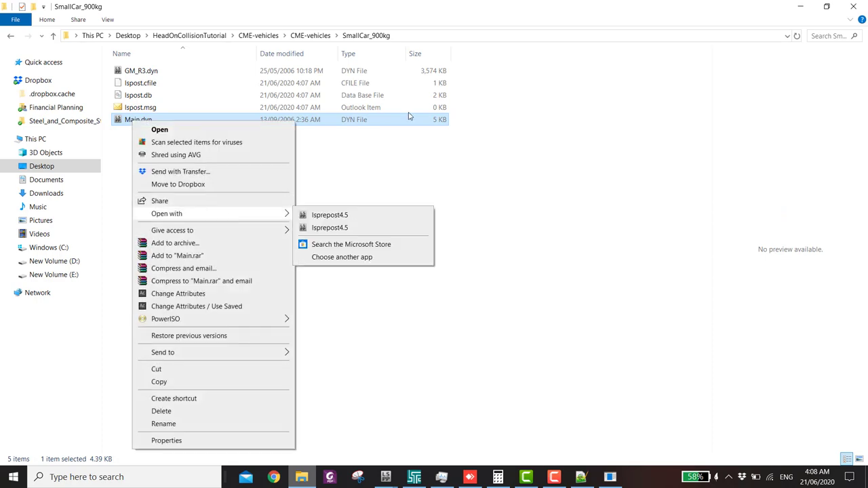
pyautogui.click(412, 73)
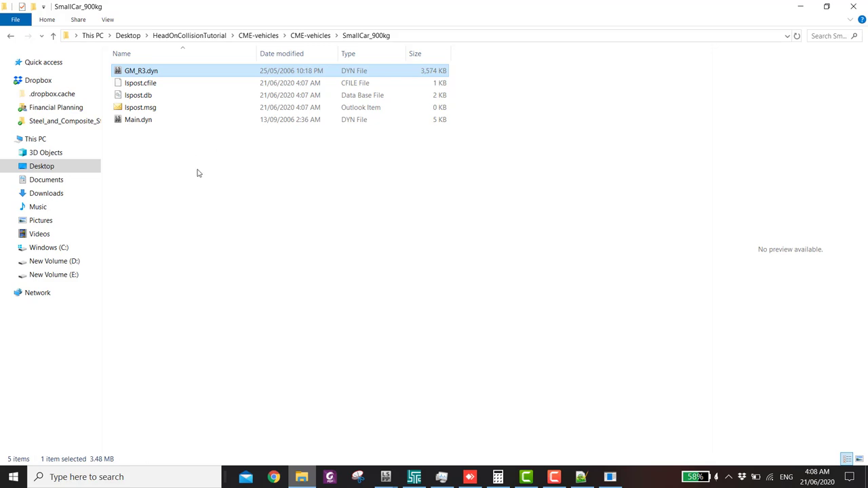
pyautogui.click(309, 36)
pyautogui.click(154, 152)
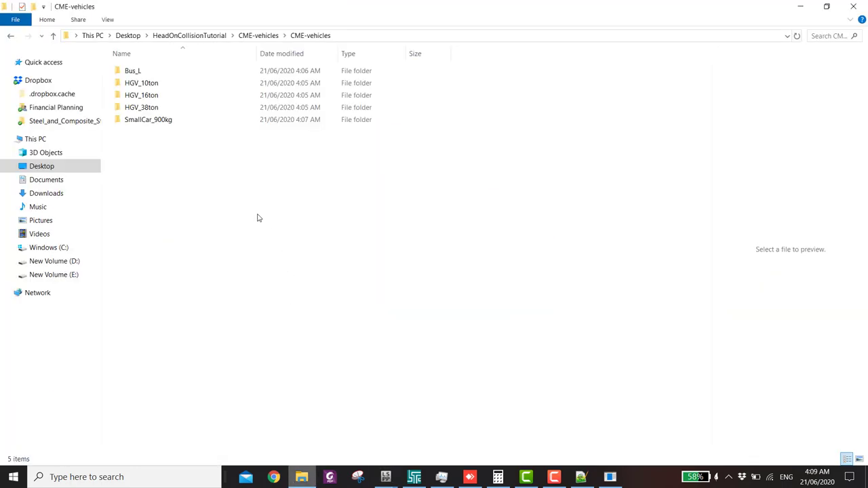
pyautogui.click(264, 35)
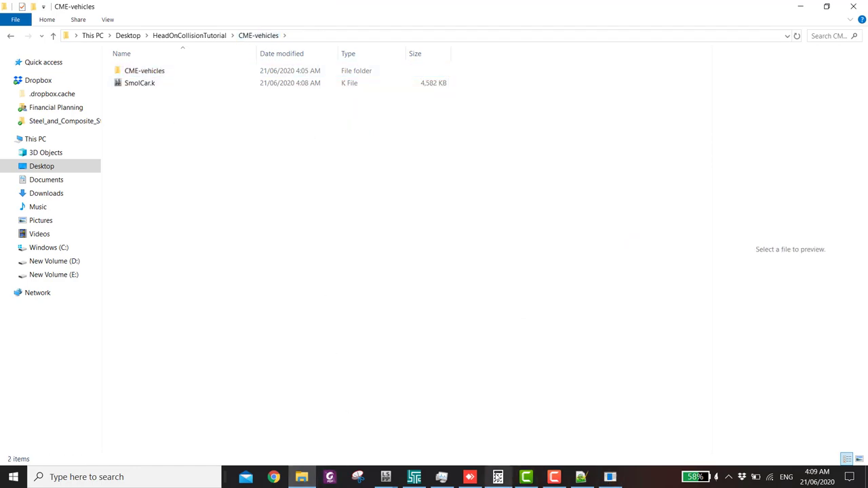
# Switch to LS-PrePost and compare the SmolCar.k and PickUp.k models by alternating between their windows
pyautogui.click(386, 477)
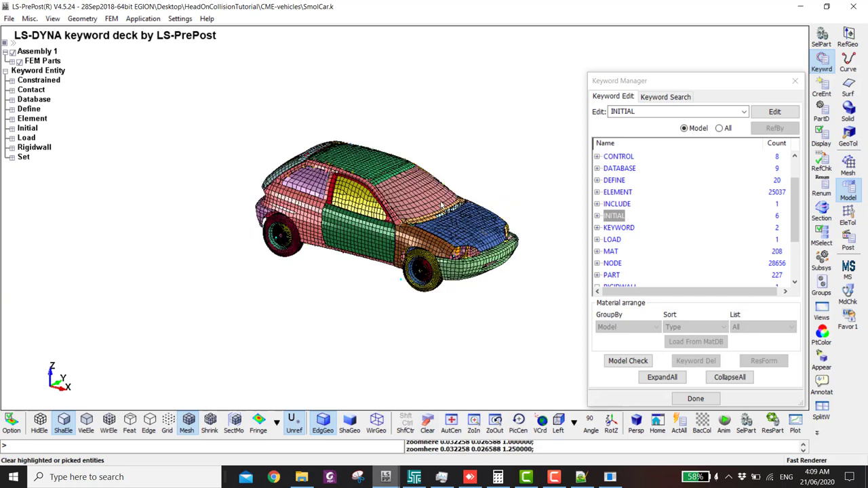
pyautogui.click(339, 421)
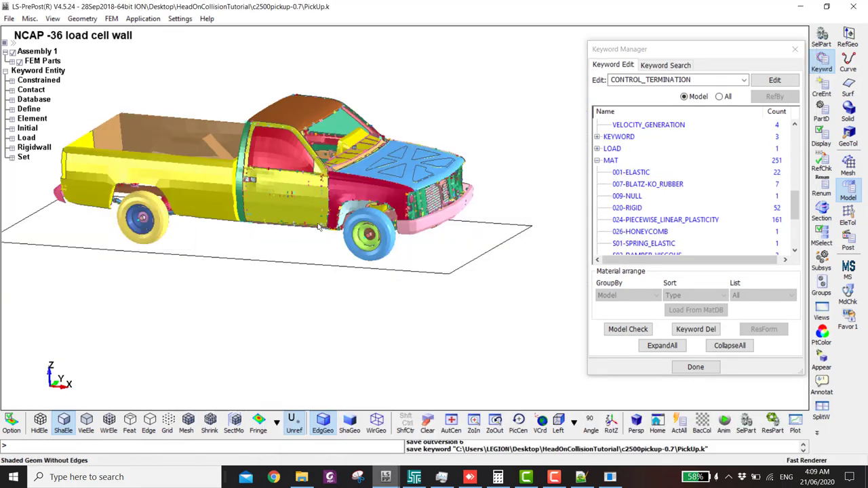
pyautogui.click(434, 424)
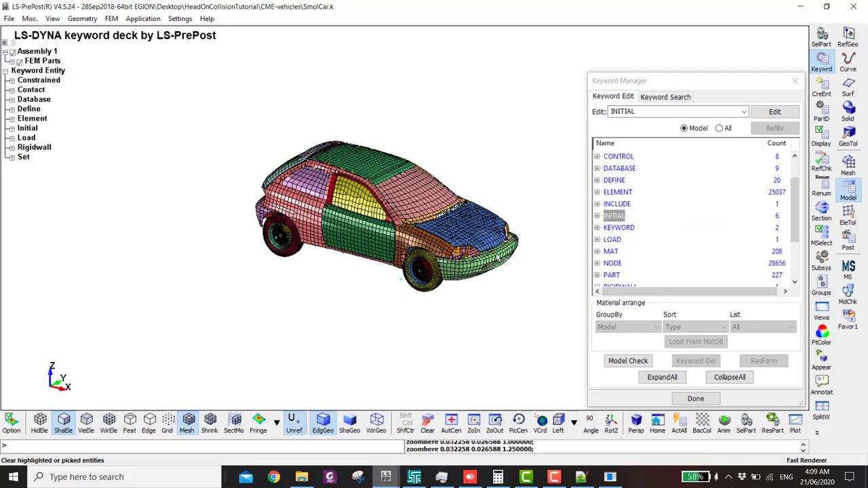
pyautogui.scroll(3, 420, 291)
pyautogui.click(332, 427)
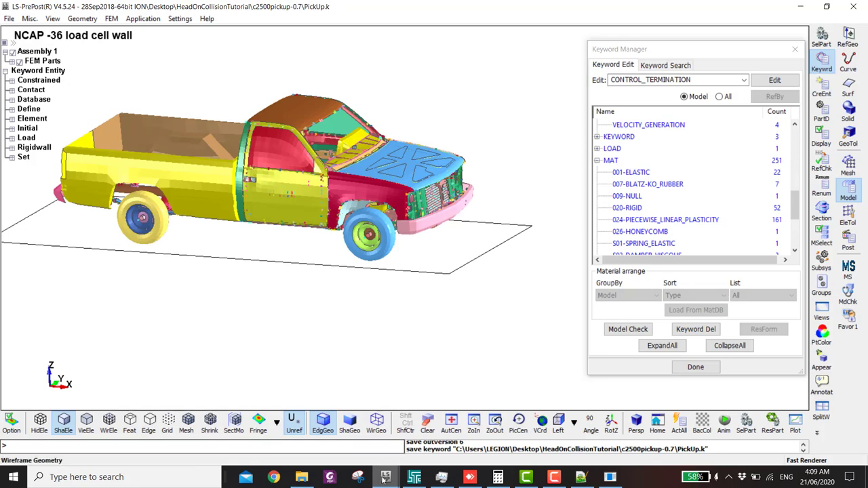
pyautogui.moveTo(386, 476)
pyautogui.click(444, 427)
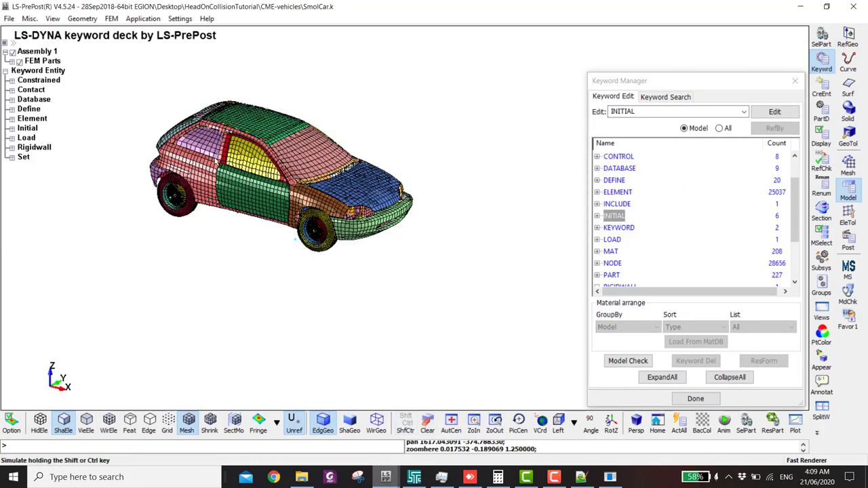
# Open part selection in the PickUp.k model and display all of its parts
pyautogui.click(332, 427)
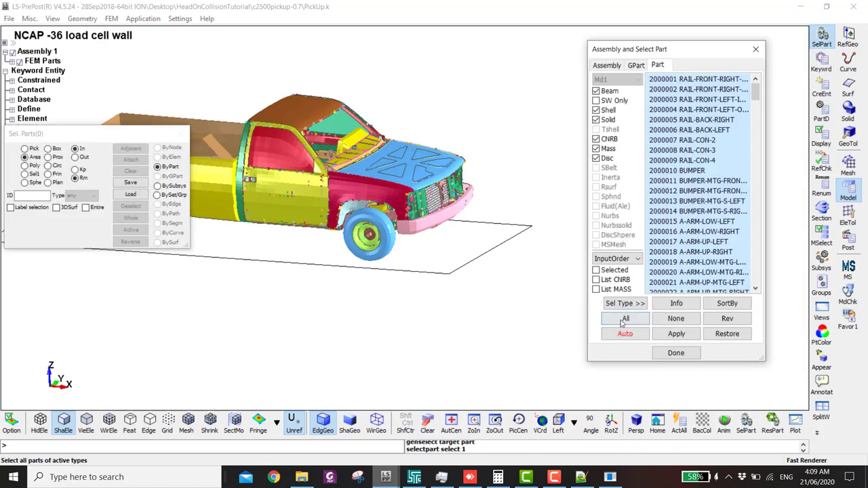
pyautogui.click(613, 323)
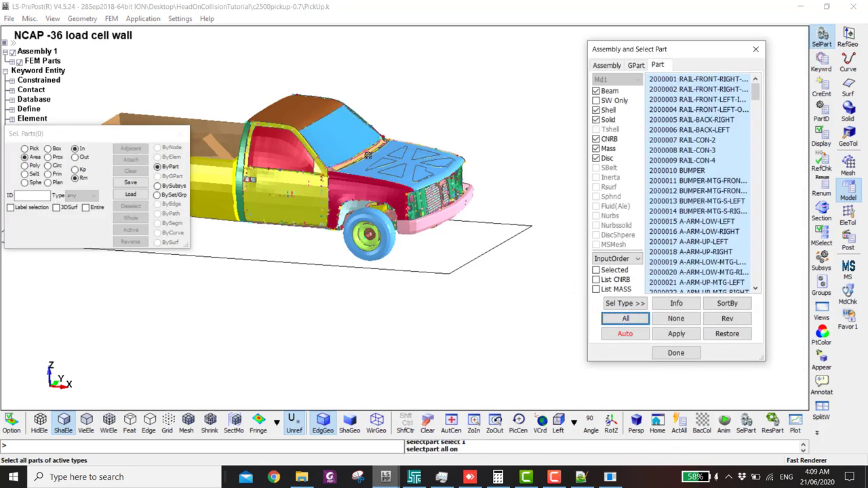
# Open the element Transform tool for the pickup model and set it to rotate about the Z axis
pyautogui.click(847, 192)
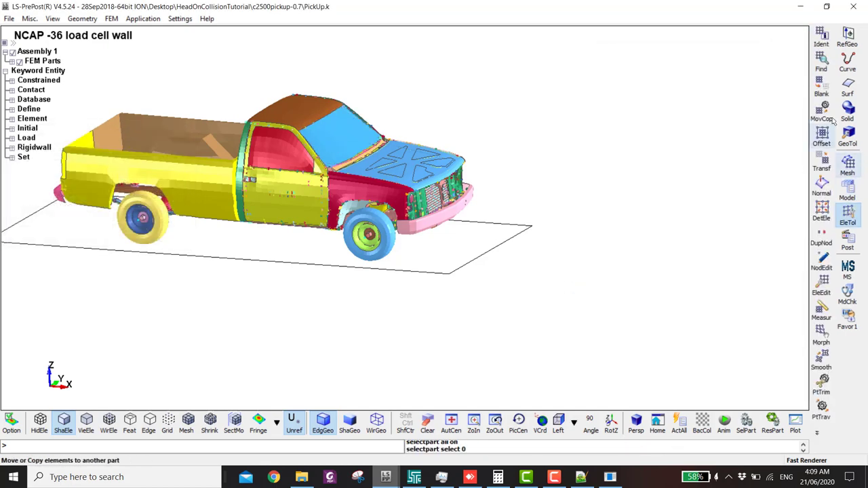
pyautogui.click(821, 163)
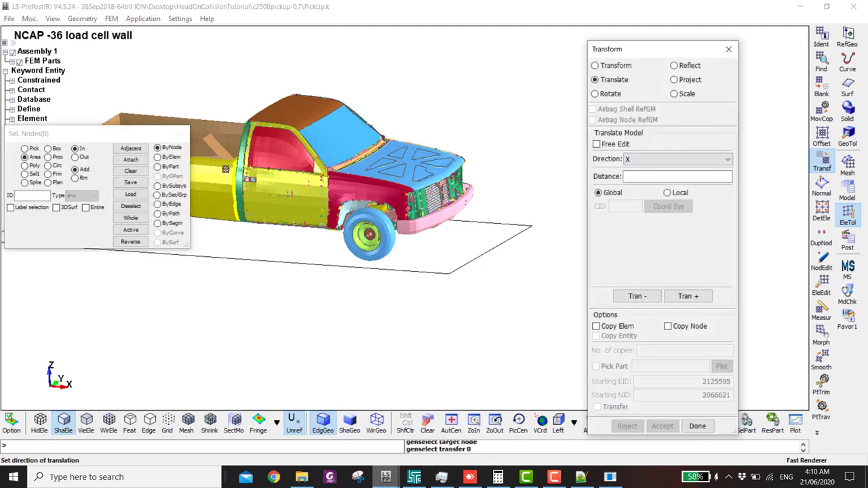
pyautogui.click(640, 160)
pyautogui.click(635, 185)
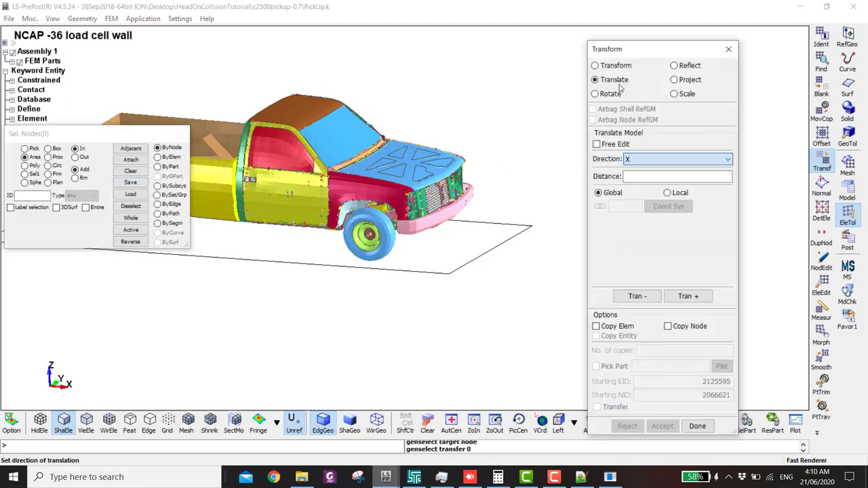
pyautogui.click(595, 93)
pyautogui.click(644, 158)
pyautogui.click(636, 185)
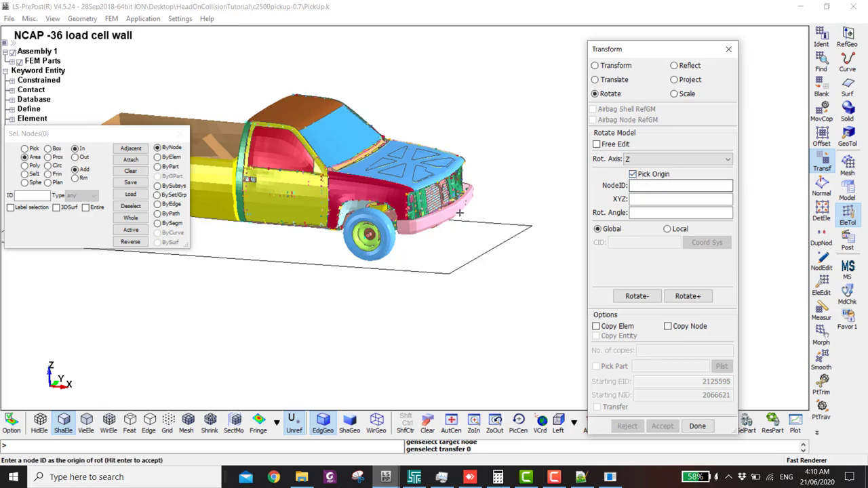
# Pick node 2000045 at the middle of the pickup's front bumper as the rotation origin
pyautogui.click(633, 175)
pyautogui.scroll(2, 457, 206)
pyautogui.click(458, 206)
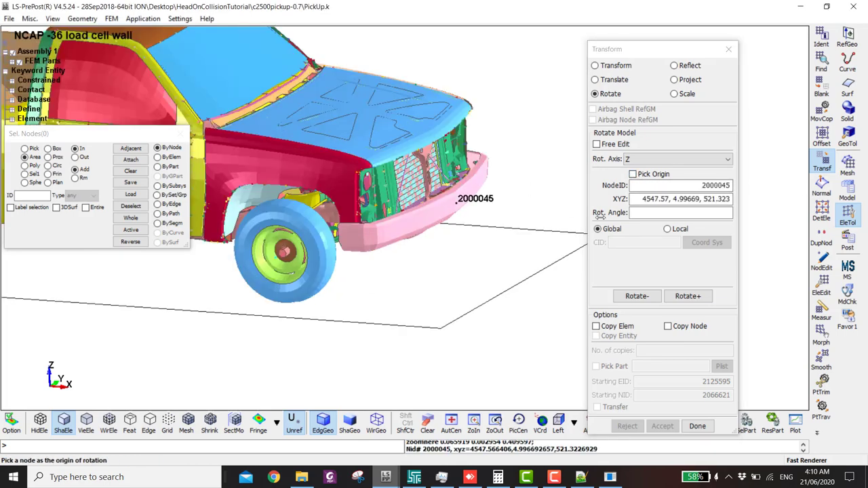
pyautogui.keyDown('ctrl'); pyautogui.moveTo(407, 217); pyautogui.dragTo(627, 232); pyautogui.keyUp('ctrl')
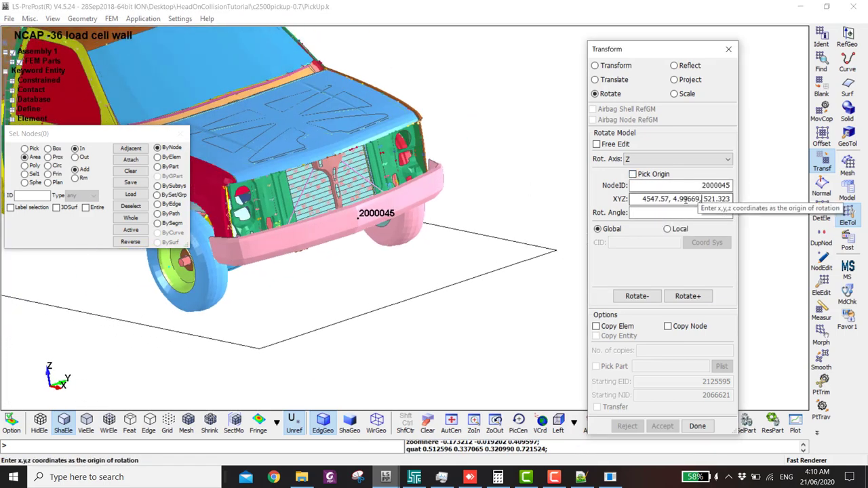
# Set the Y coordinate of the rotation origin to 0, giving 4547.57, 0, 521.323
pyautogui.moveTo(641, 198); pyautogui.dragTo(702, 199)
pyautogui.click(651, 198)
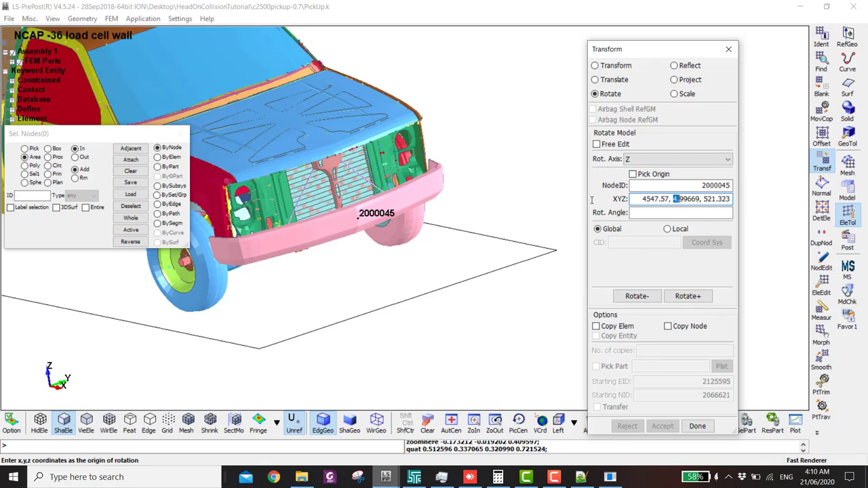
pyautogui.hotkey('shift', 'Right')
pyautogui.hotkey('shift', 'Right')
pyautogui.hotkey('shift', 'Right')
pyautogui.hotkey('shift', 'Right')
pyautogui.hotkey('shift', 'Right')
pyautogui.hotkey('shift', 'Right')
pyautogui.write('0')
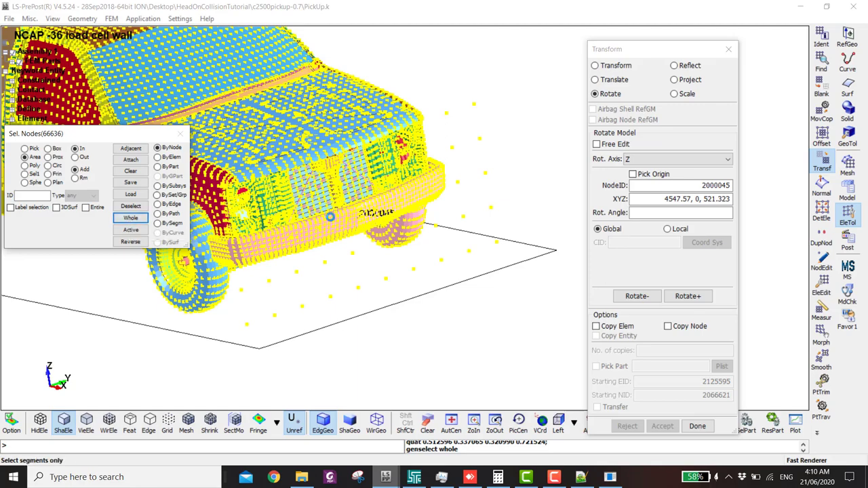
# Rotate the whole pickup model by 180 degrees in the positive direction without copying elements, and accept the transformation
pyautogui.keyDown('shift'); pyautogui.moveTo(285, 203); pyautogui.dragTo(402, 182); pyautogui.keyUp('shift')
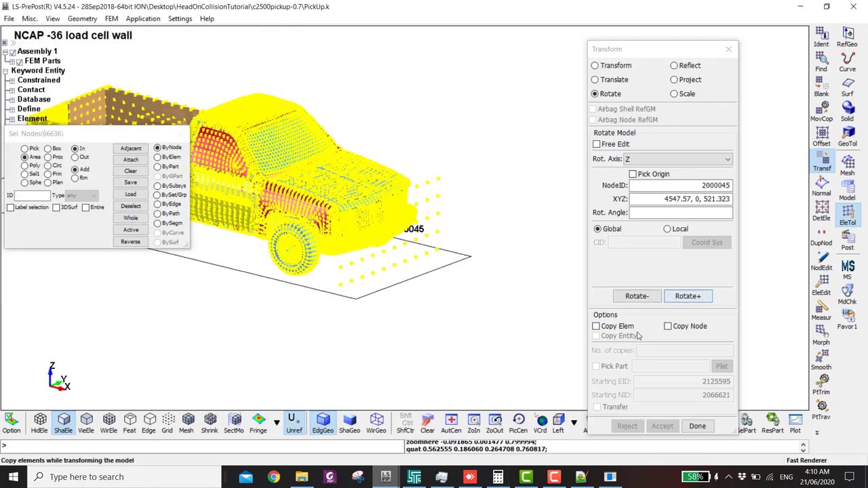
pyautogui.click(602, 328)
pyautogui.click(603, 328)
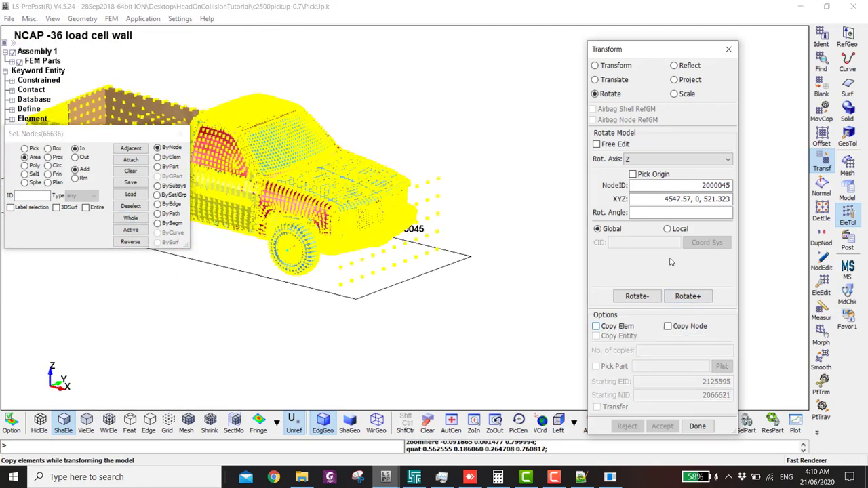
pyautogui.click(681, 213)
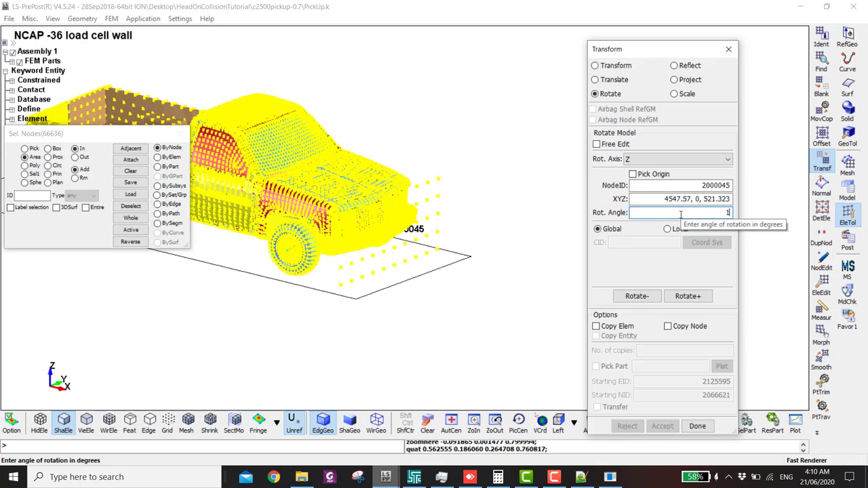
pyautogui.click(682, 298)
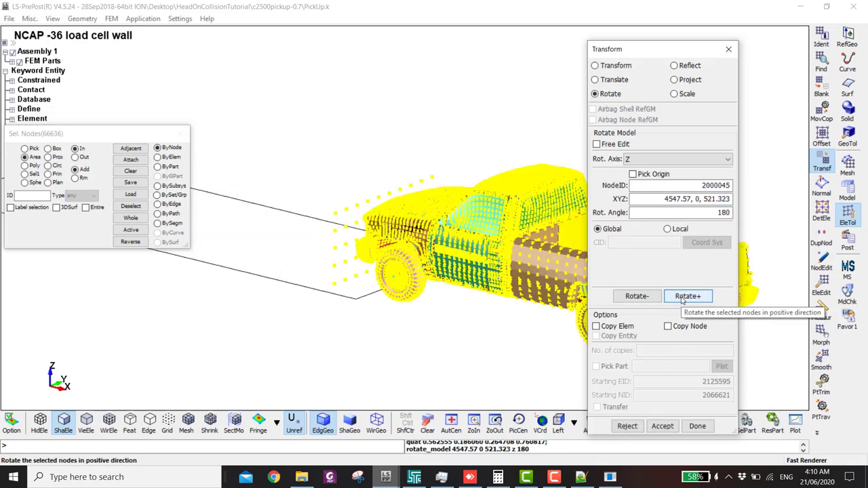
pyautogui.click(662, 426)
pyautogui.scroll(-3, 441, 235)
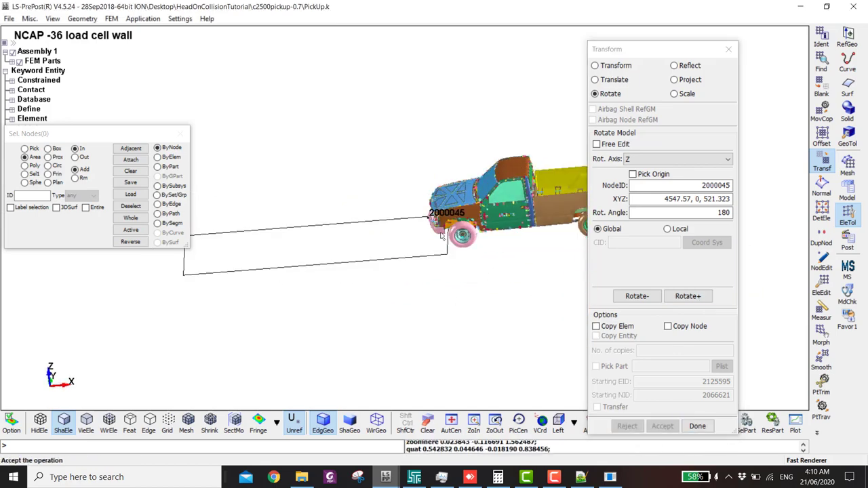
pyautogui.scroll(3, 441, 235)
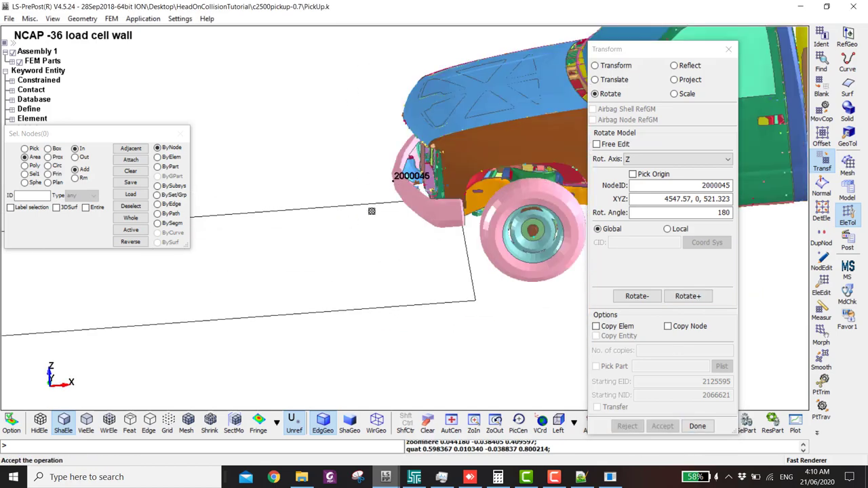
pyautogui.scroll(-3, 395, 280)
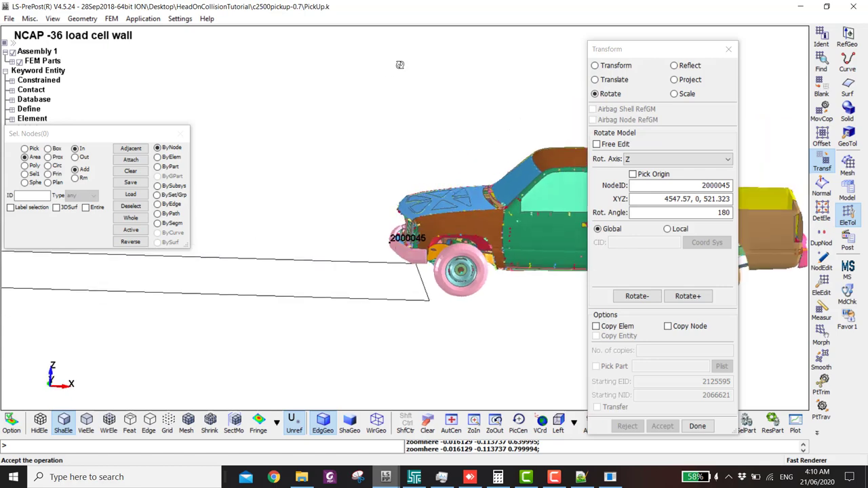
# Delete the unreferenced element nodes from the pickup model with Clean Model enabled and accept the deletion
pyautogui.click(820, 288)
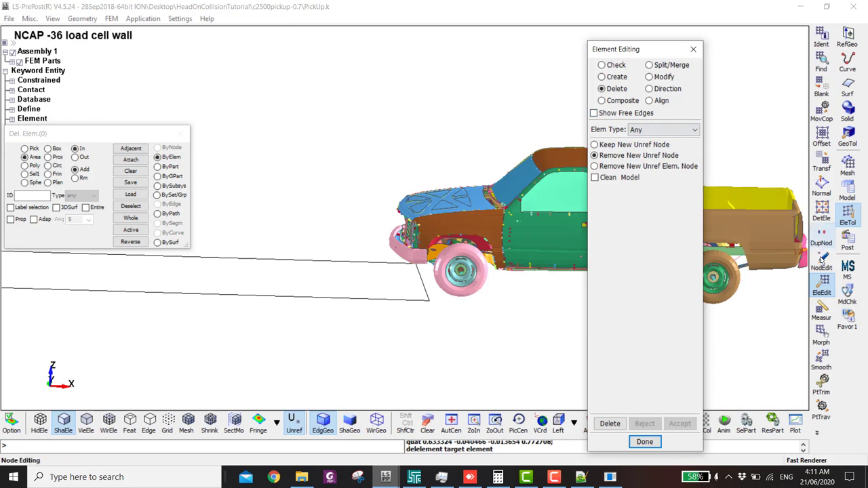
pyautogui.click(821, 260)
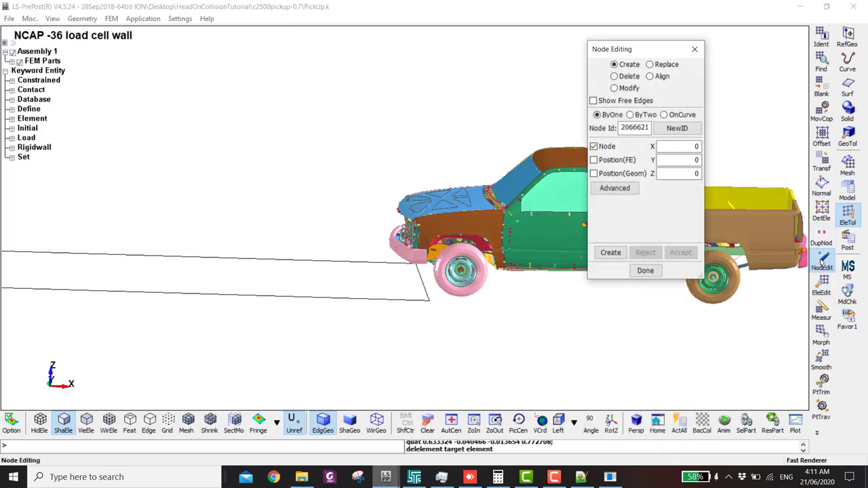
pyautogui.click(615, 76)
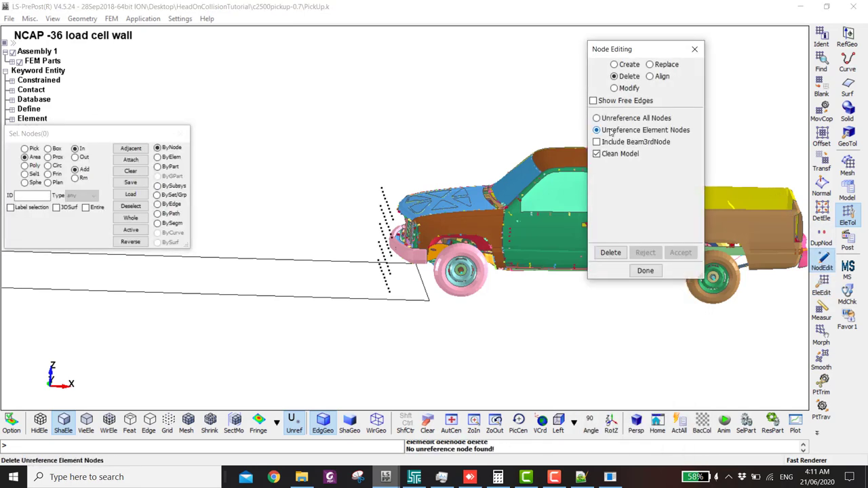
pyautogui.scroll(3, 364, 208)
pyautogui.click(610, 252)
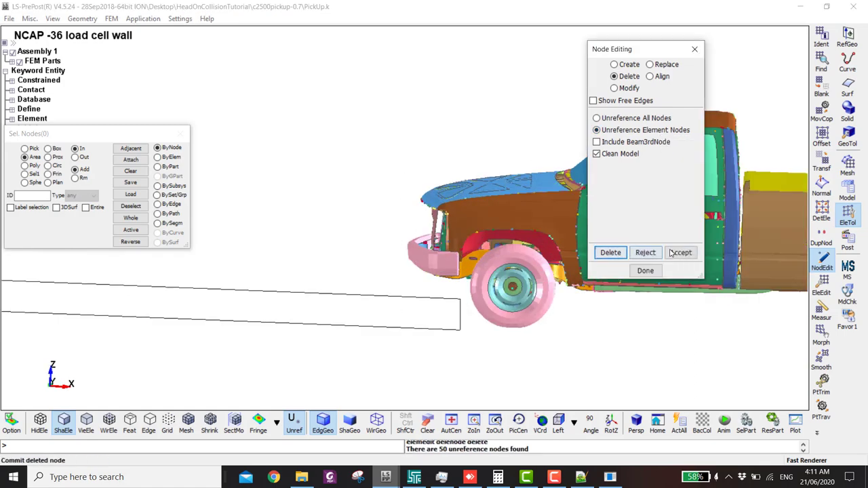
pyautogui.click(680, 252)
pyautogui.scroll(-3, 368, 262)
pyautogui.keyDown('ctrl'); pyautogui.moveTo(368, 261); pyautogui.dragTo(394, 252); pyautogui.keyUp('ctrl')
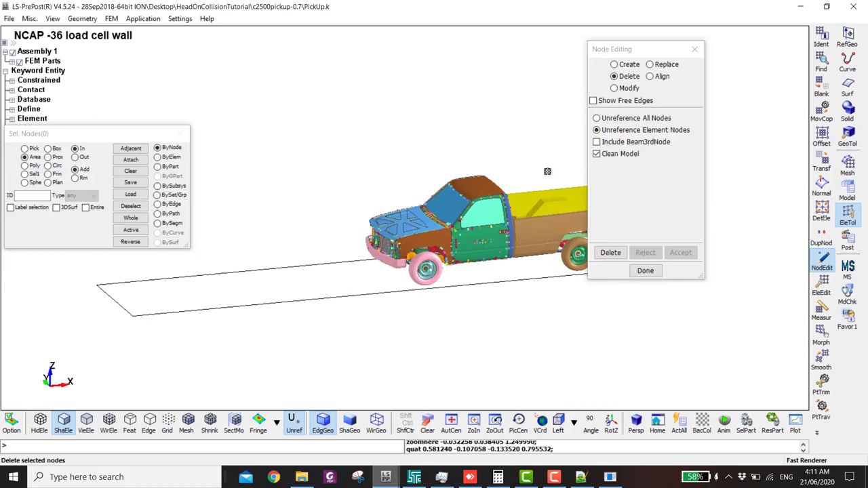
# Show the mesh lines and read the coordinates of a node on the centre of the pickup's front bumper with Measure
pyautogui.scroll(2, 372, 214)
pyautogui.click(821, 309)
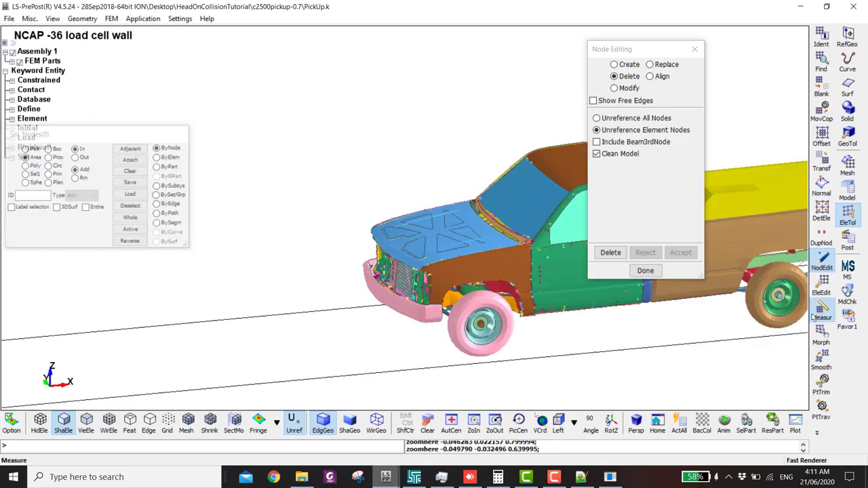
pyautogui.scroll(2, 391, 279)
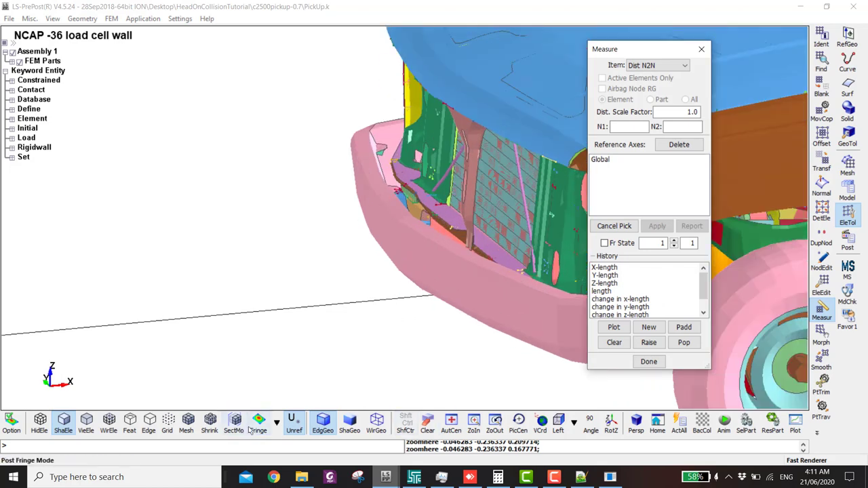
pyautogui.click(186, 423)
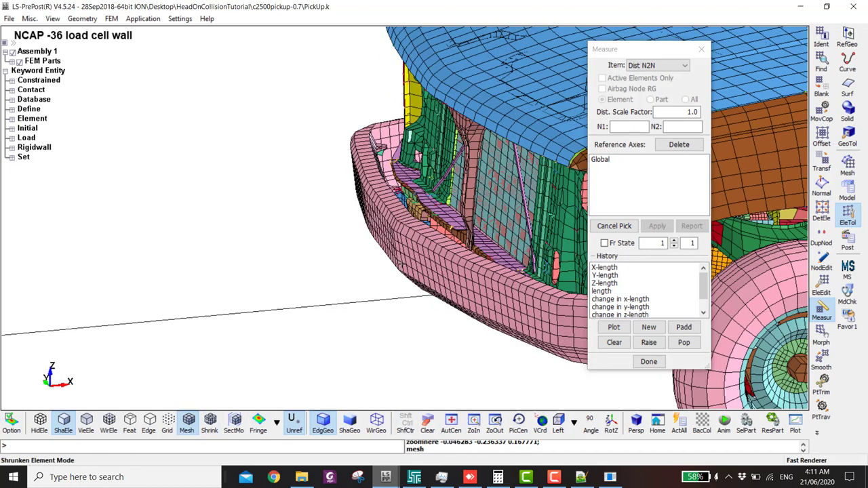
pyautogui.click(393, 235)
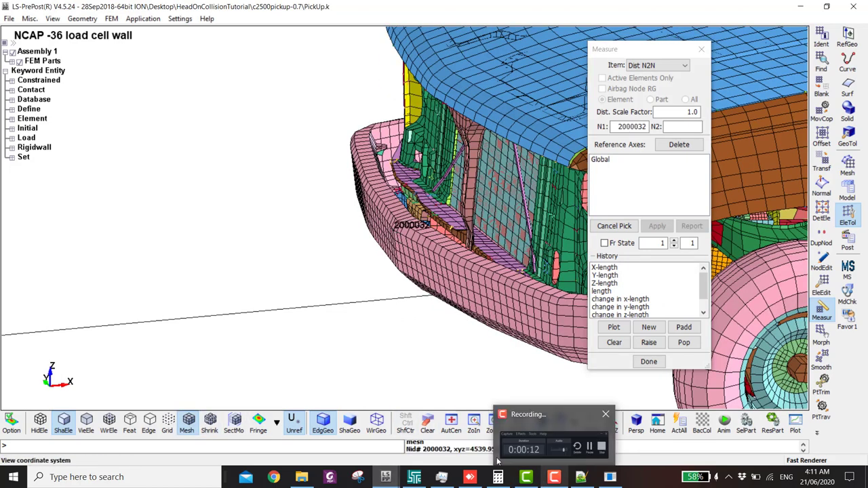
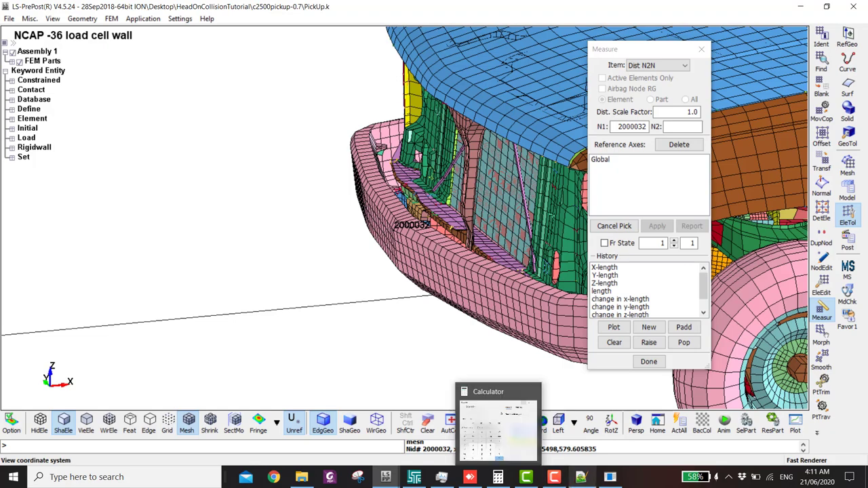
# Switch to the SmolCar model and read the coordinates of a node on its front bumper with Measure
pyautogui.click(445, 416)
pyautogui.scroll(4, 401, 228)
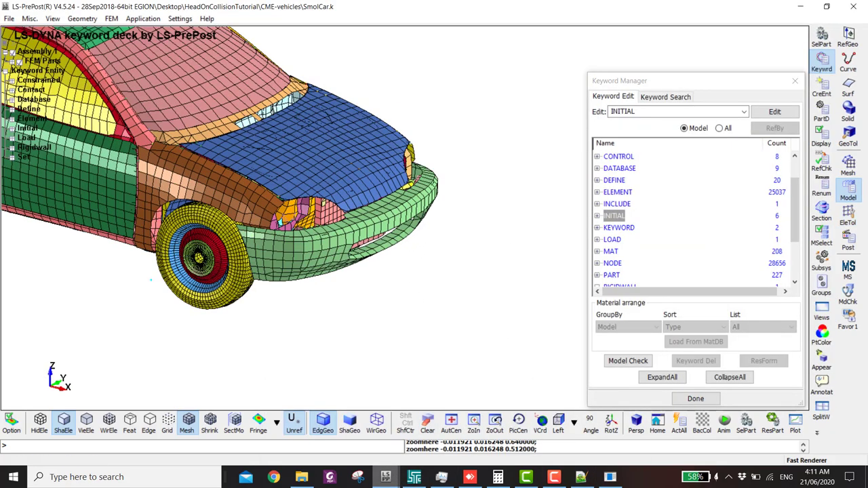
pyautogui.click(847, 216)
pyautogui.click(821, 312)
pyautogui.scroll(4, 404, 232)
pyautogui.click(393, 207)
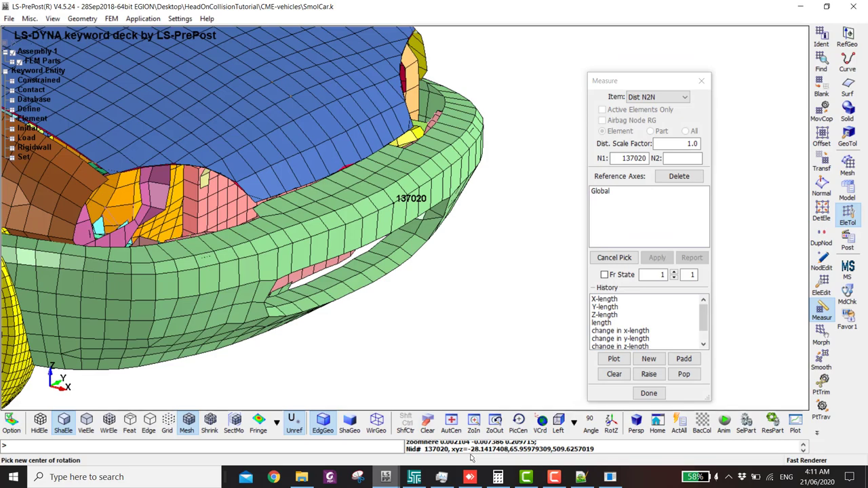
pyautogui.scroll(-3, 468, 302)
pyautogui.scroll(-4, 371, 265)
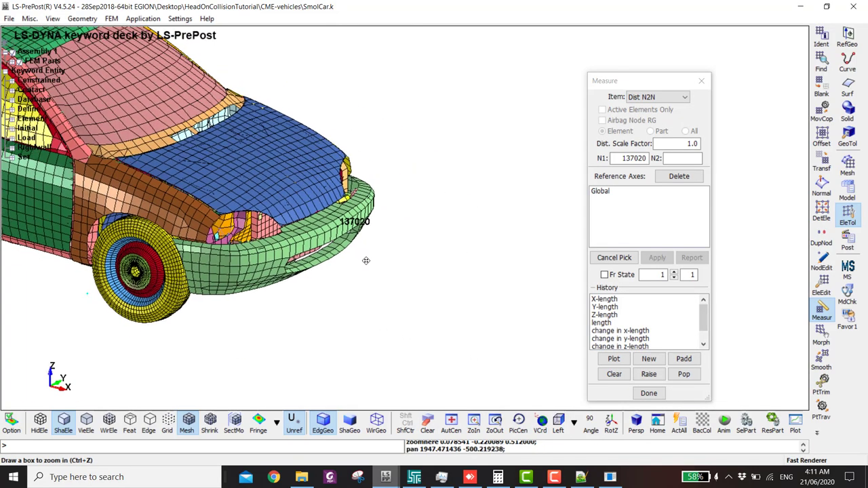
pyautogui.scroll(-2, 354, 248)
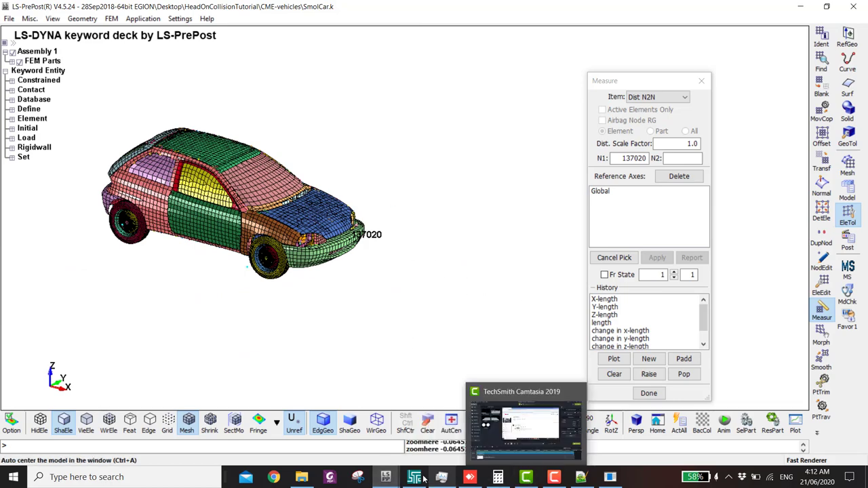
# Return to the pickup model and copy the whole-number part of the picked bumper node's X coordinate
pyautogui.moveTo(386, 477)
pyautogui.click(445, 437)
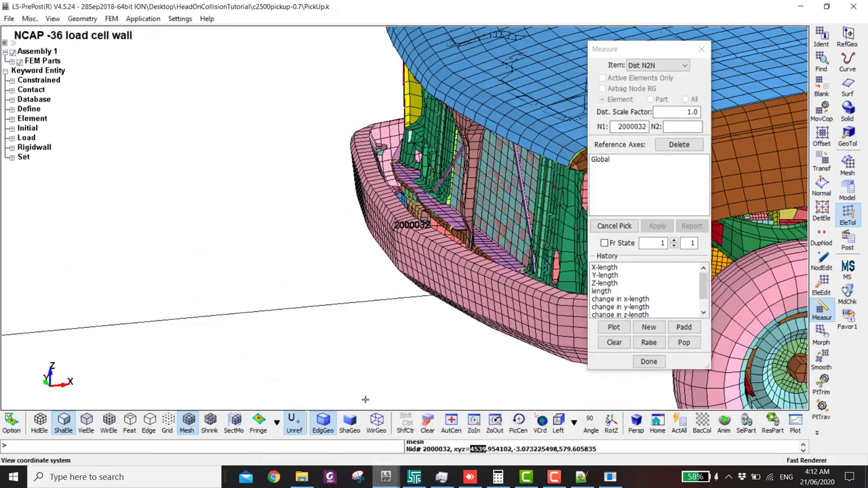
pyautogui.rightClick(483, 452)
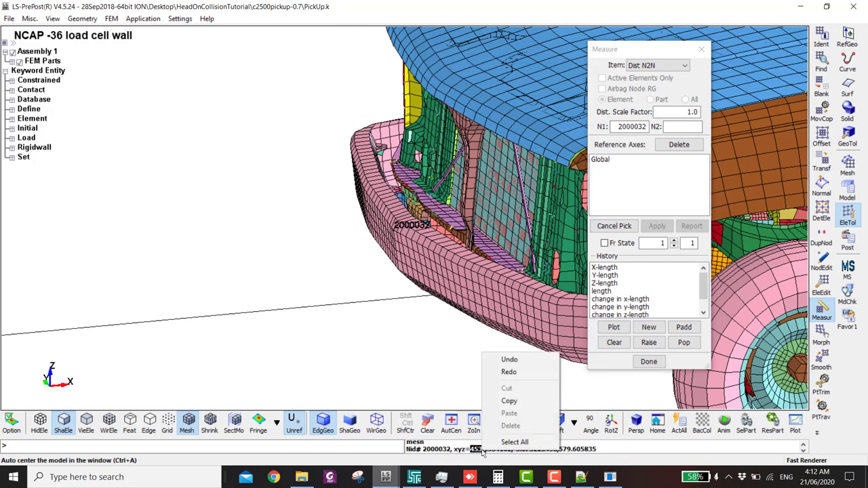
pyautogui.click(479, 399)
pyautogui.scroll(-2, 454, 333)
pyautogui.scroll(-2, 468, 349)
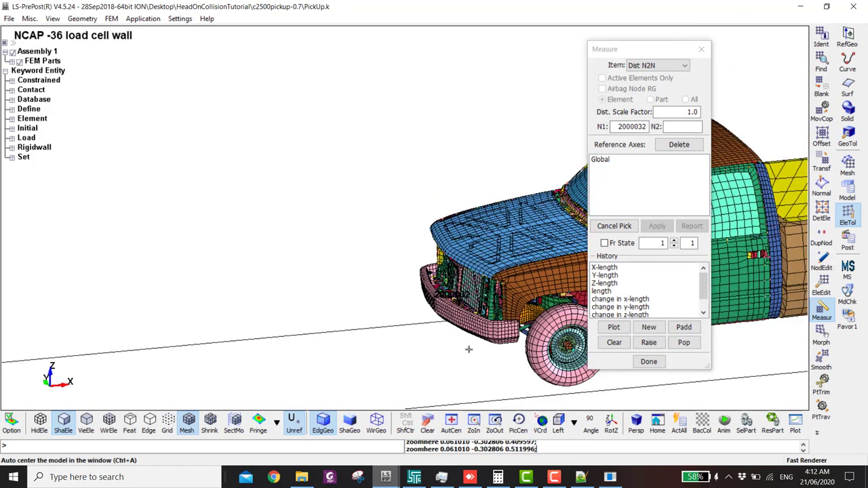
# Translate all nodes of the pickup model by 4539 in the negative X direction and accept the move
pyautogui.click(821, 164)
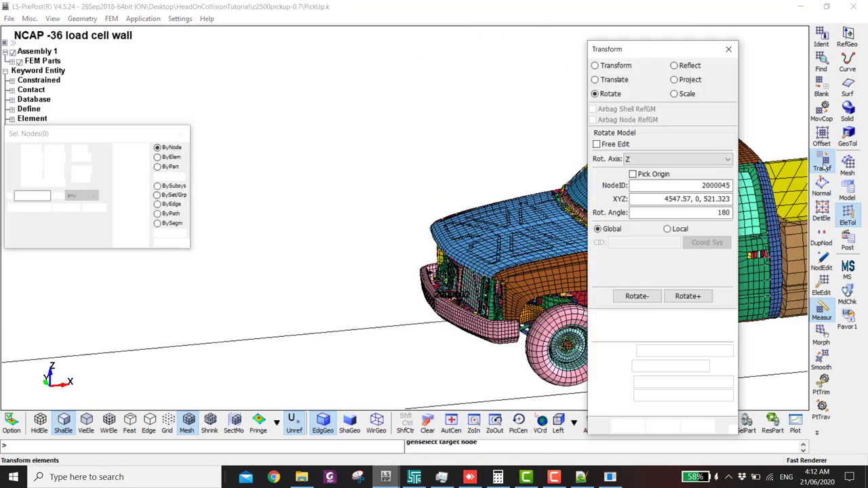
pyautogui.click(613, 79)
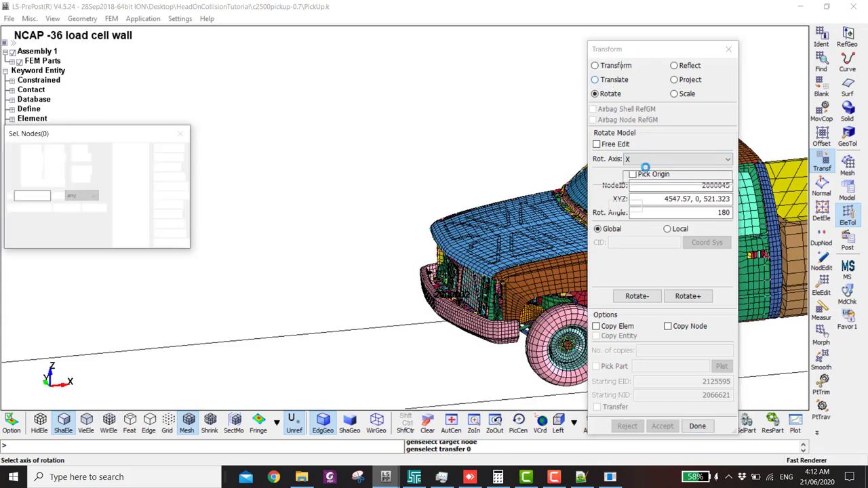
pyautogui.click(676, 176)
pyautogui.write('4539')
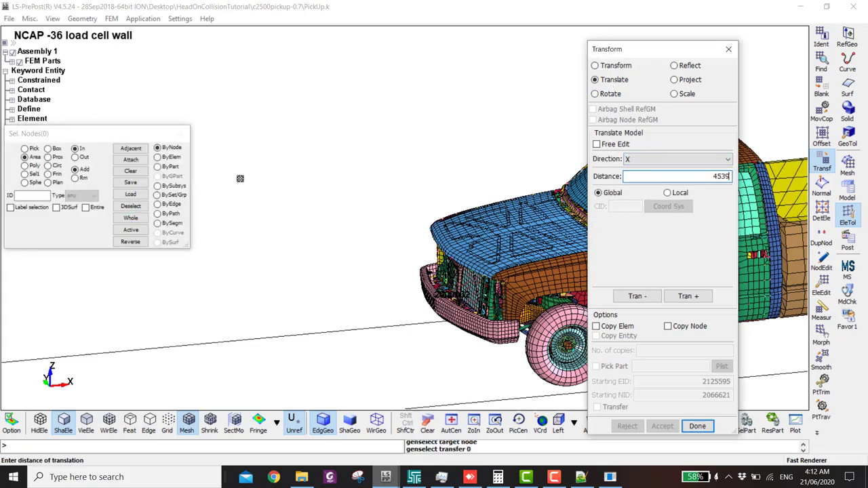
pyautogui.click(130, 218)
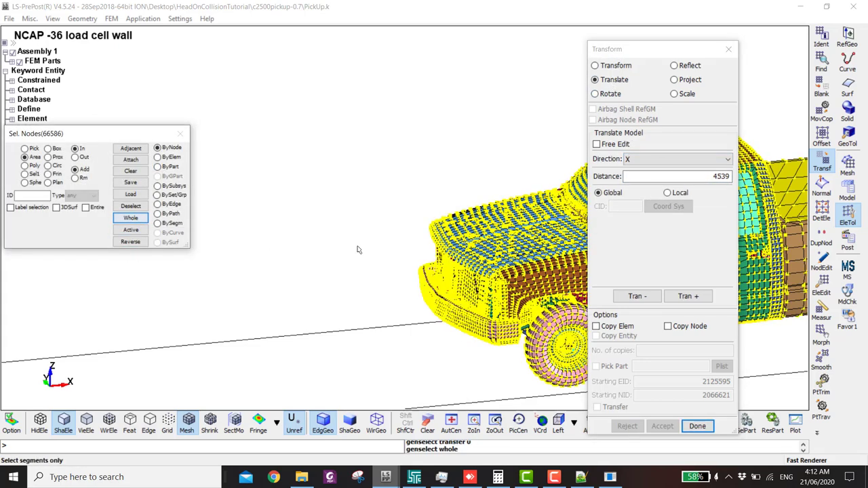
pyautogui.scroll(-2, 369, 241)
pyautogui.keyDown('ctrl'); pyautogui.moveTo(380, 233); pyautogui.dragTo(440, 201, button='middle'); pyautogui.keyUp('ctrl')
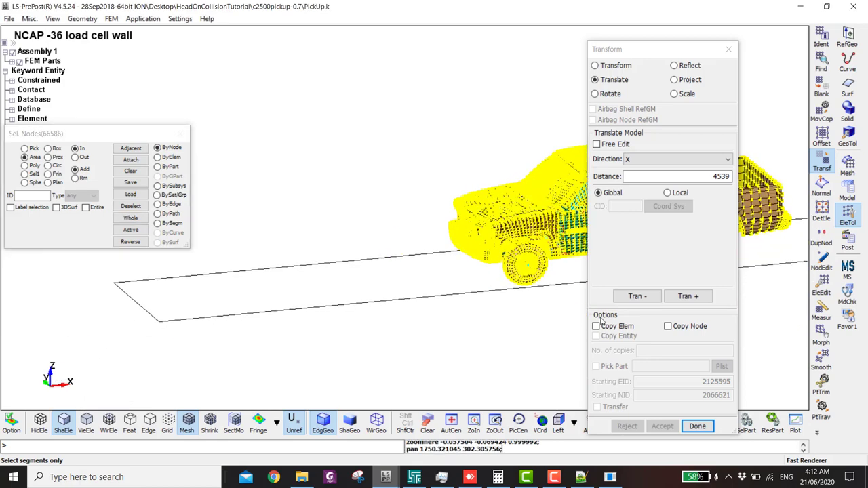
pyautogui.click(635, 297)
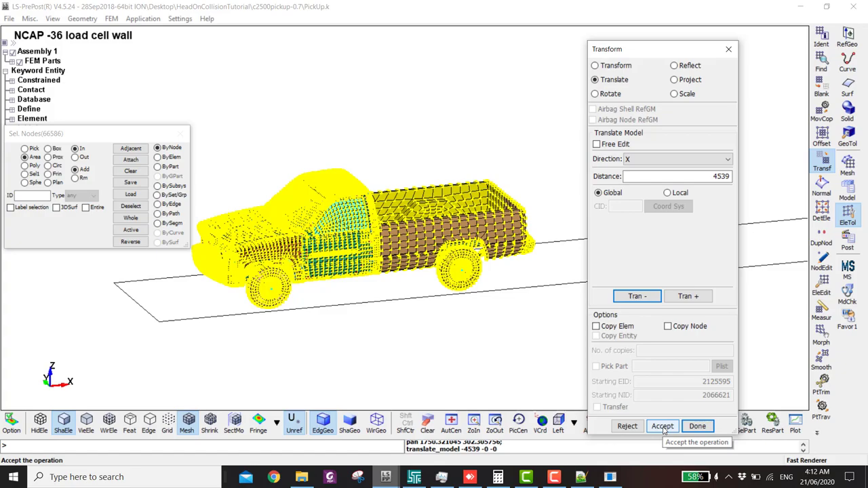
pyautogui.click(663, 426)
# Check the new coordinates of the pickup's front bumper centre node with Measure
pyautogui.click(821, 311)
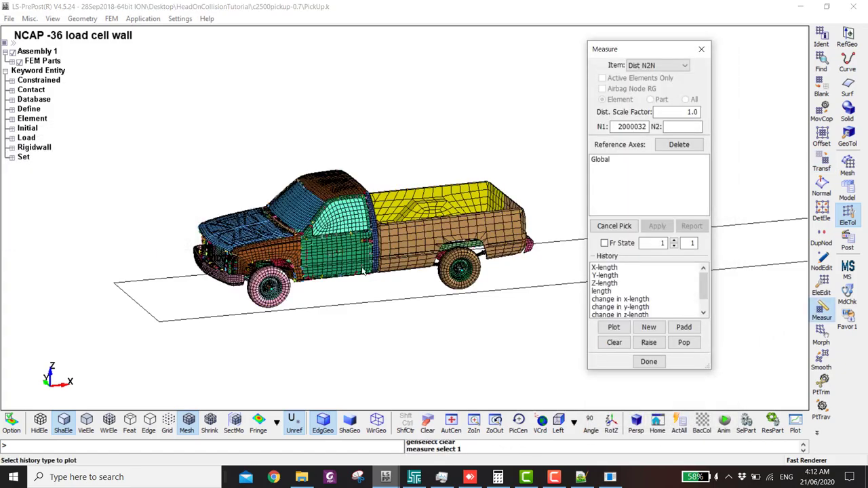
pyautogui.keyDown('ctrl'); pyautogui.moveTo(207, 264); pyautogui.dragTo(281, 271, button='middle'); pyautogui.keyUp('ctrl')
pyautogui.scroll(6, 280, 271)
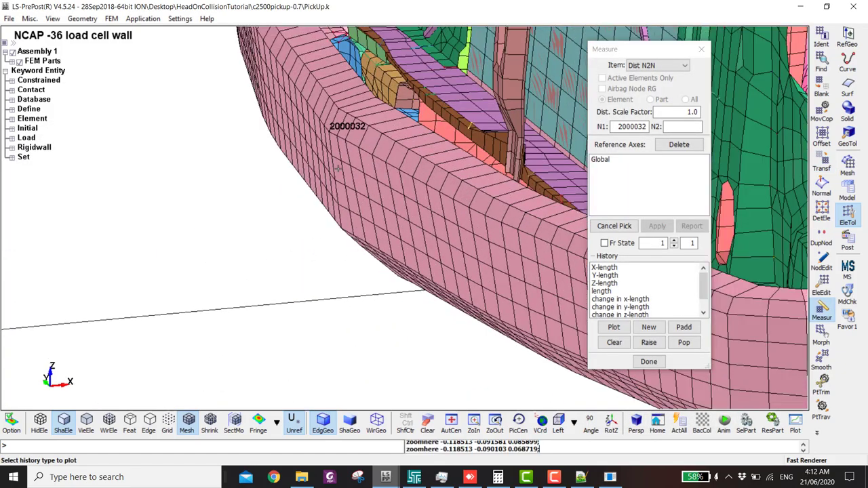
pyautogui.moveTo(469, 476)
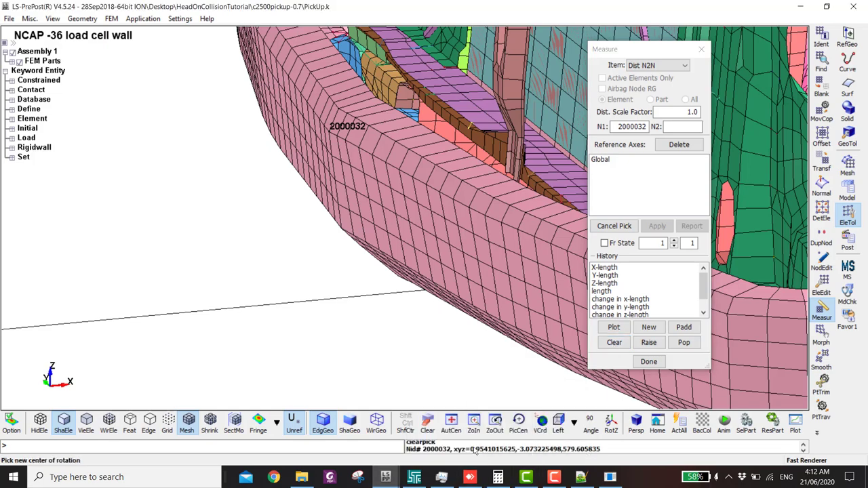
pyautogui.scroll(-2, 477, 312)
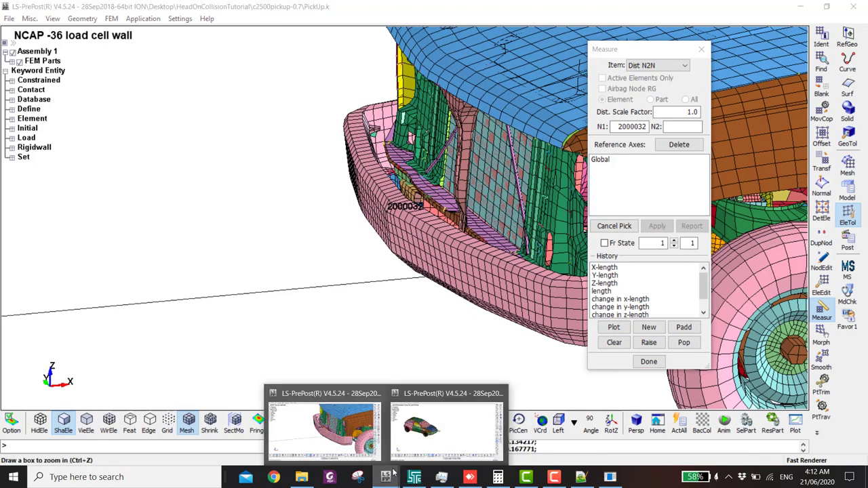
# Switch to the SmolCar model, clear the picked node and read the coordinates of a neighbouring front bumper node
pyautogui.click(322, 427)
pyautogui.scroll(2, 359, 248)
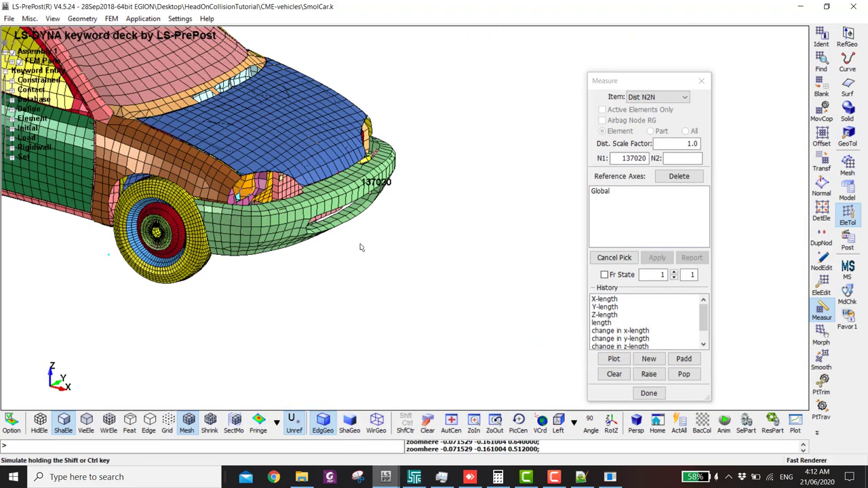
pyautogui.click(612, 374)
pyautogui.click(367, 167)
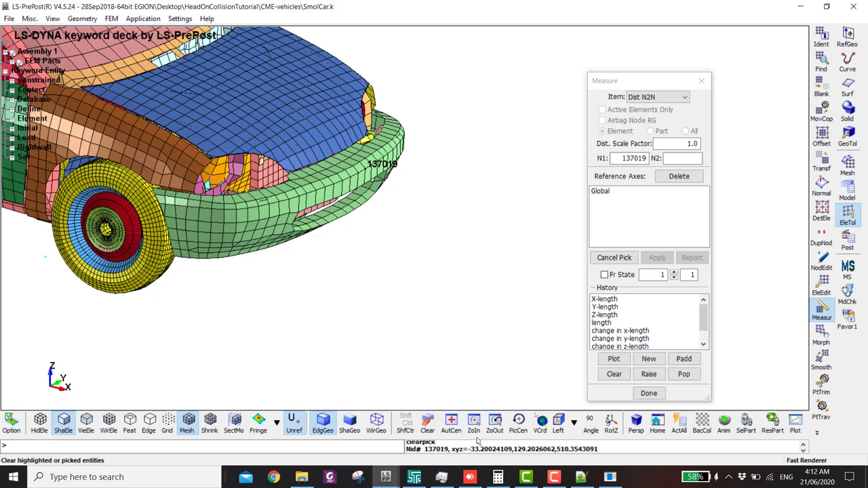
# Switch back to the pickup model and save its keyword file as PickUp.k
pyautogui.moveTo(386, 476)
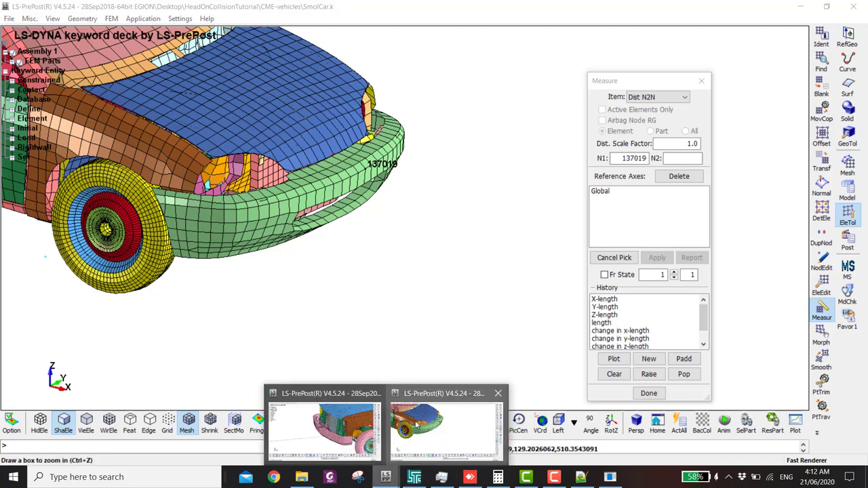
pyautogui.click(323, 441)
pyautogui.scroll(-8, 378, 264)
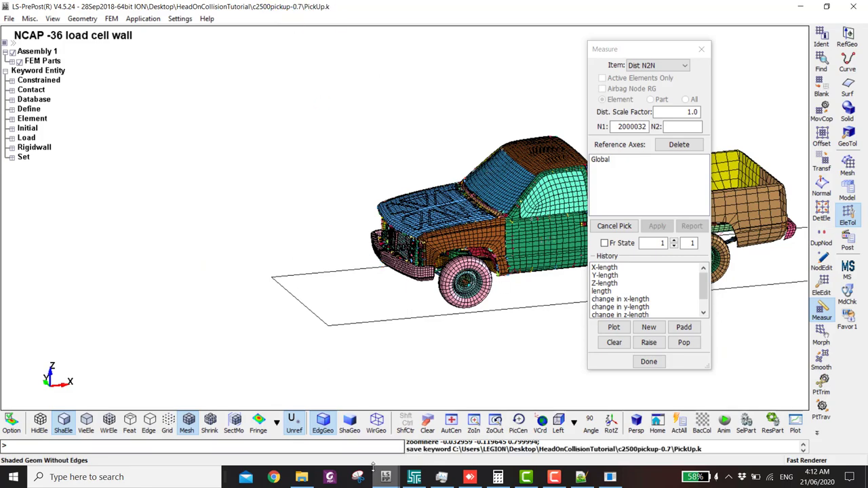
# Switch to the car model and save it as the single keyword file SmolCar.k without splitting by subsystem, output version V971_R7
pyautogui.moveTo(386, 476)
pyautogui.click(319, 433)
pyautogui.scroll(-6, 399, 212)
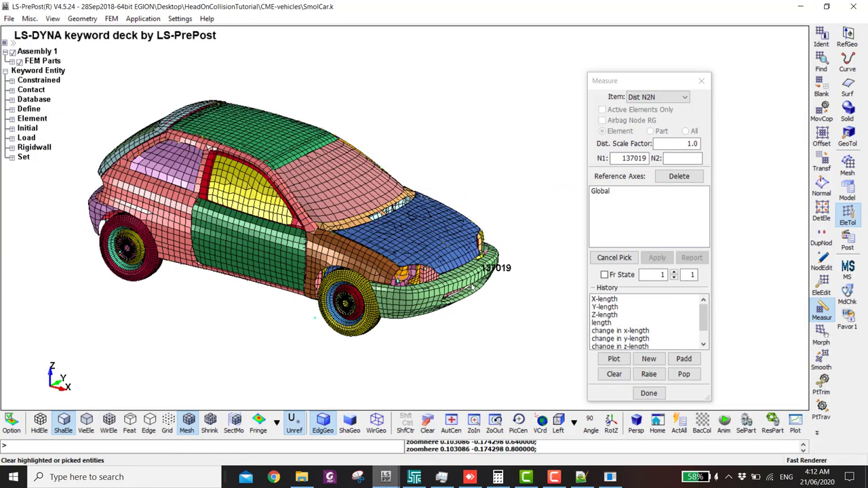
pyautogui.hotkey('ctrl', 's')
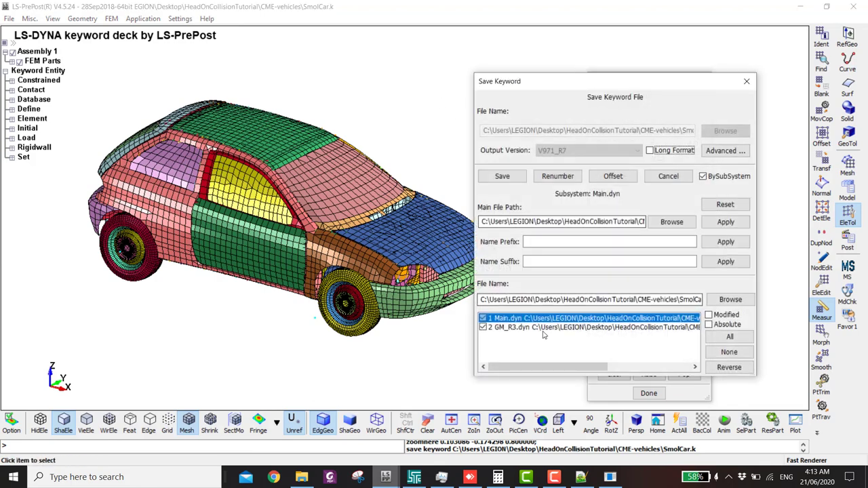
pyautogui.click(724, 130)
pyautogui.click(769, 341)
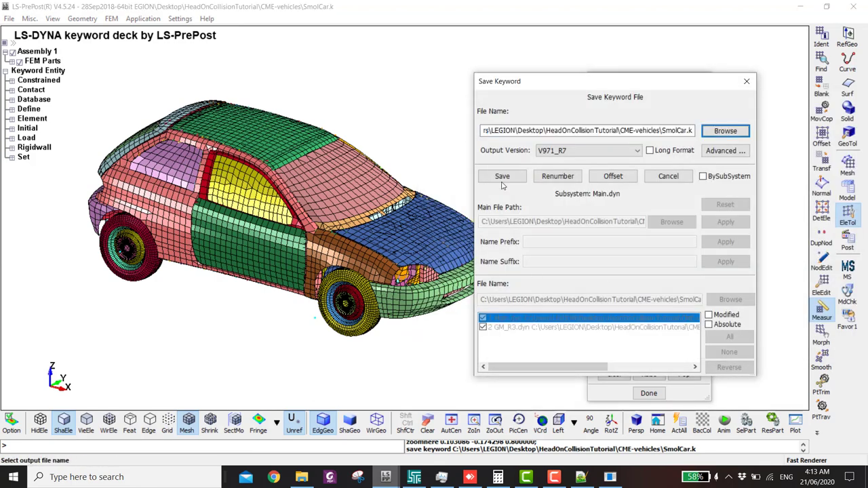
pyautogui.click(502, 176)
# Switch to LS-DYNA Program Manager and run an analysis with SmolCar.k as the input file, NCPU 8 and memory 100
pyautogui.click(414, 477)
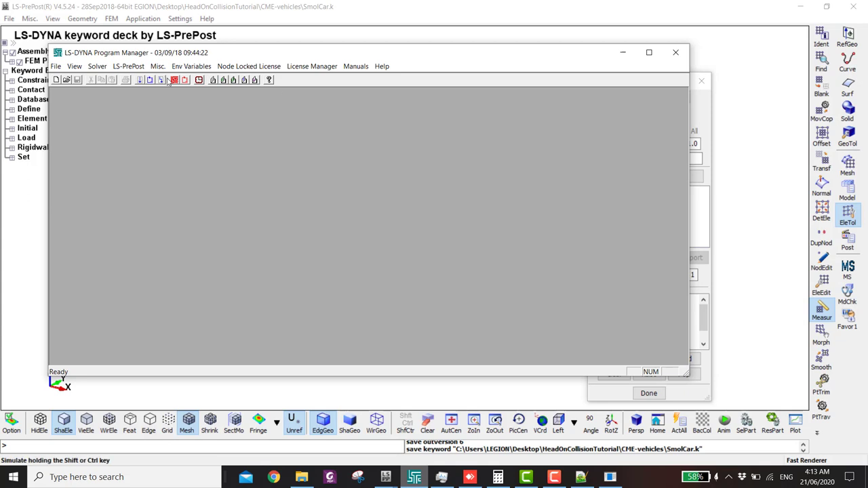
pyautogui.moveTo(164, 58); pyautogui.dragTo(202, 67)
pyautogui.click(180, 89)
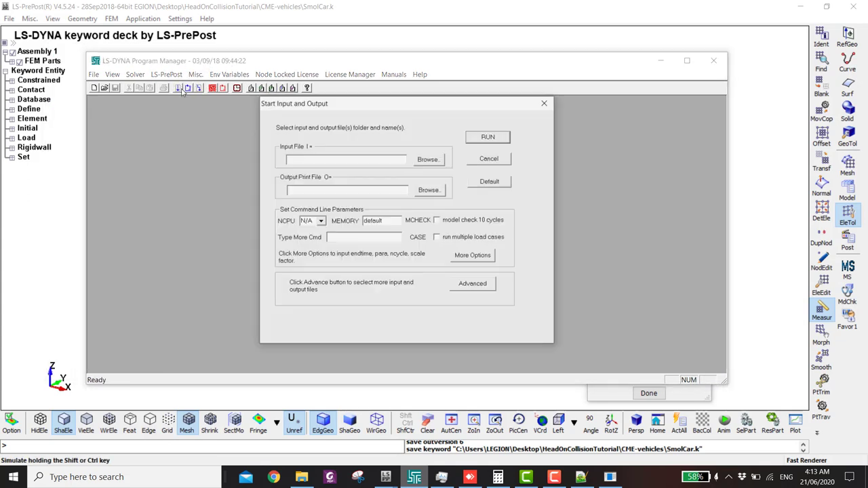
pyautogui.click(427, 159)
pyautogui.click(424, 94)
pyautogui.doubleClick(380, 172)
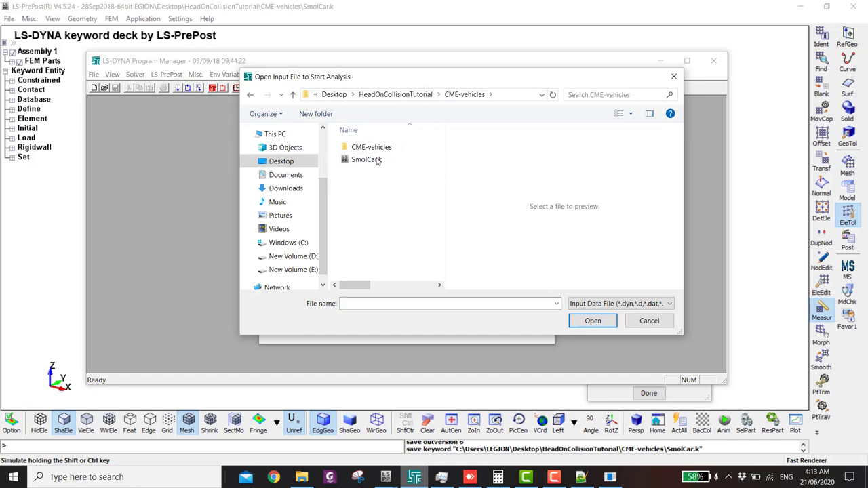
pyautogui.doubleClick(377, 161)
pyautogui.doubleClick(391, 223)
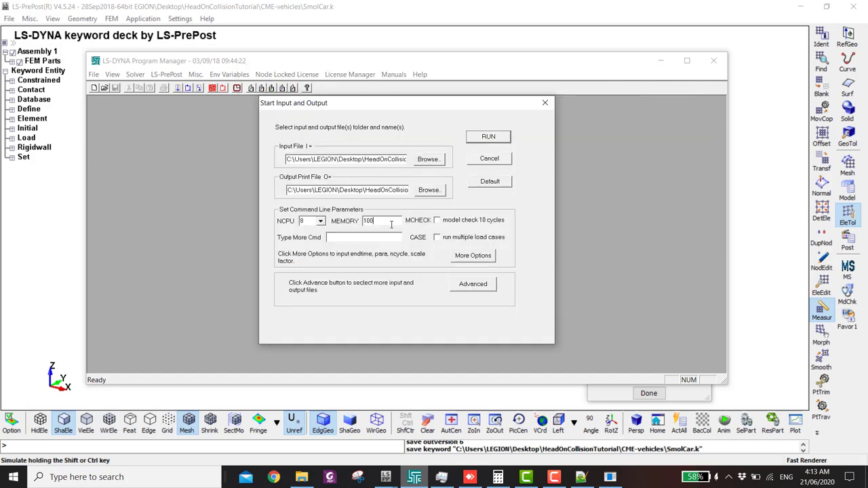
pyautogui.press('Return')
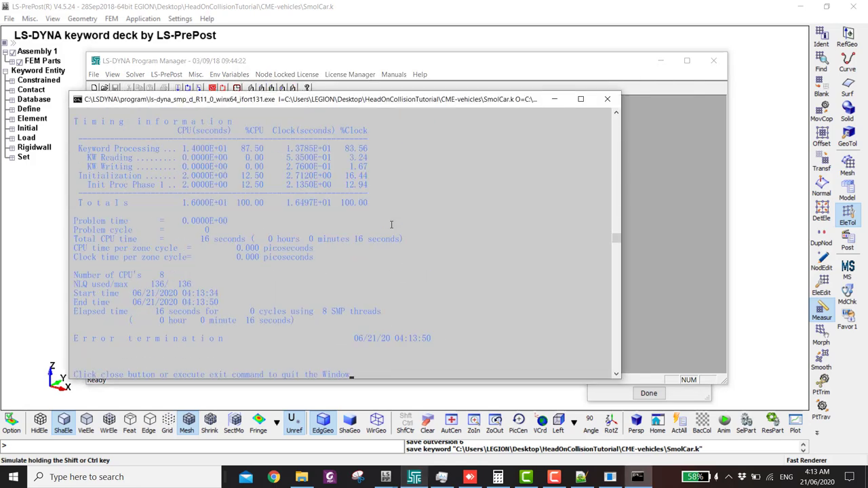
# Look through the solver output for error messages about the model's load curves
pyautogui.scroll(10, 279, 274)
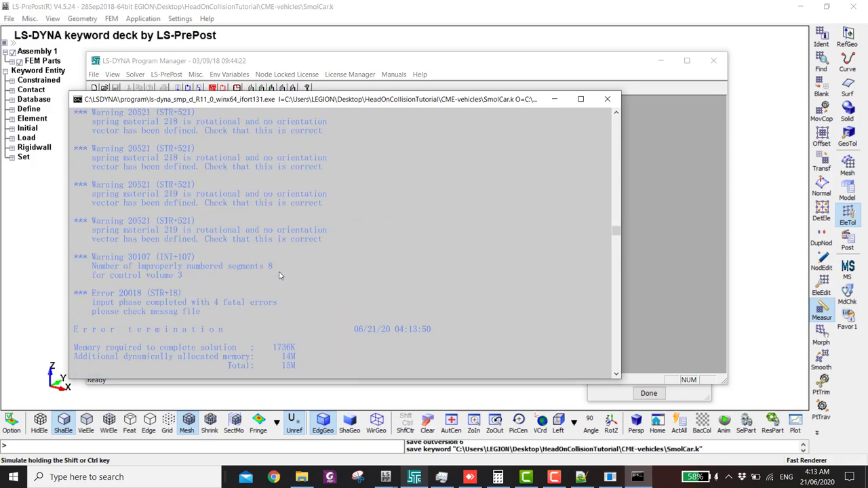
pyautogui.scroll(15, 227, 346)
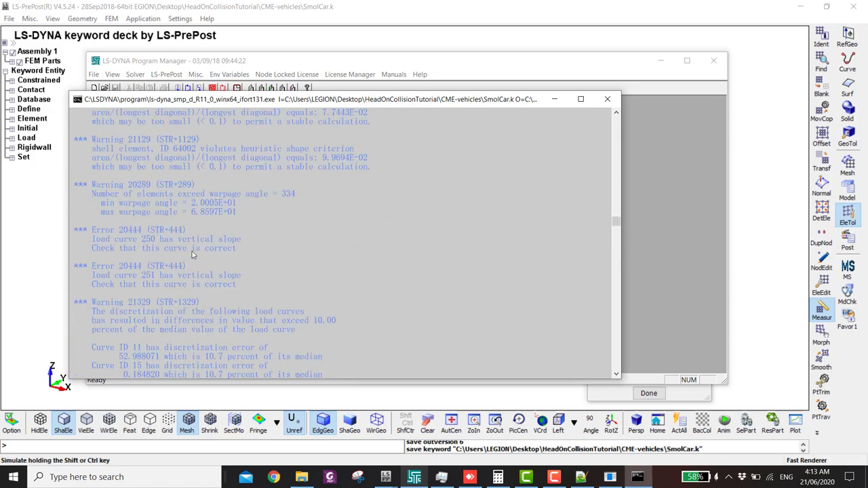
pyautogui.scroll(-5, 173, 237)
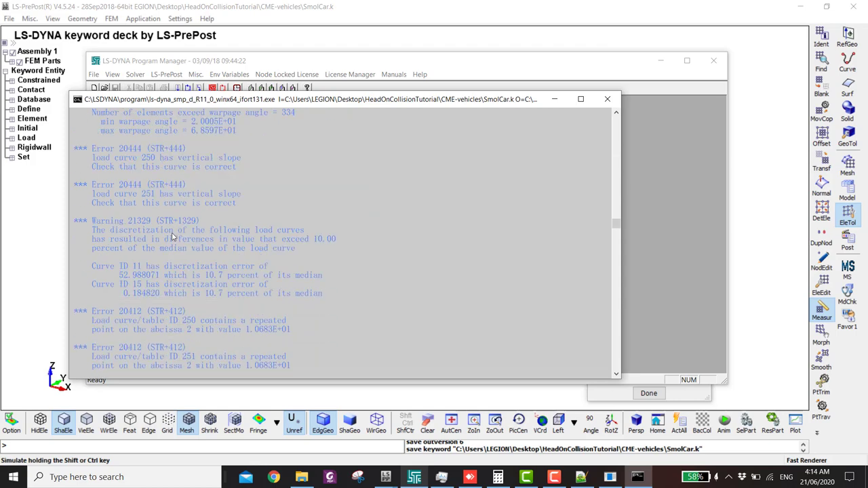
pyautogui.scroll(1, 172, 236)
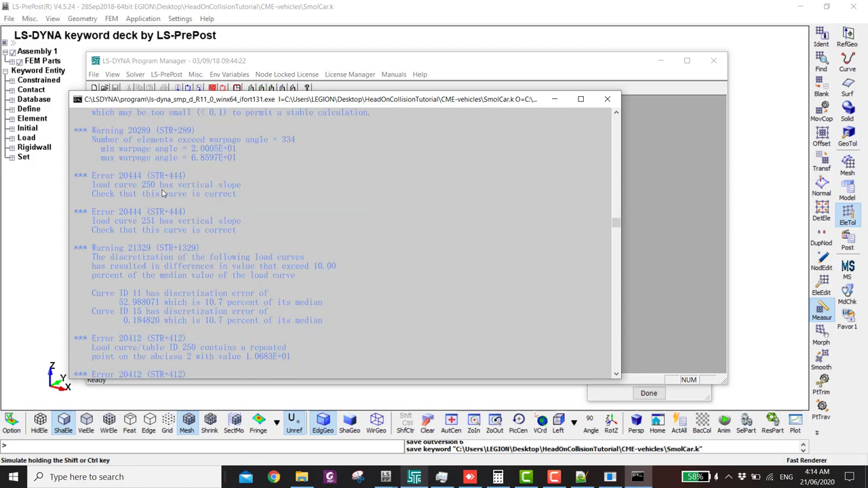
# Return to LS-PrePost, plot DEFINE_CURVE 250 from the Keyword Manager and read the coordinates of its first two points
pyautogui.click(54, 221)
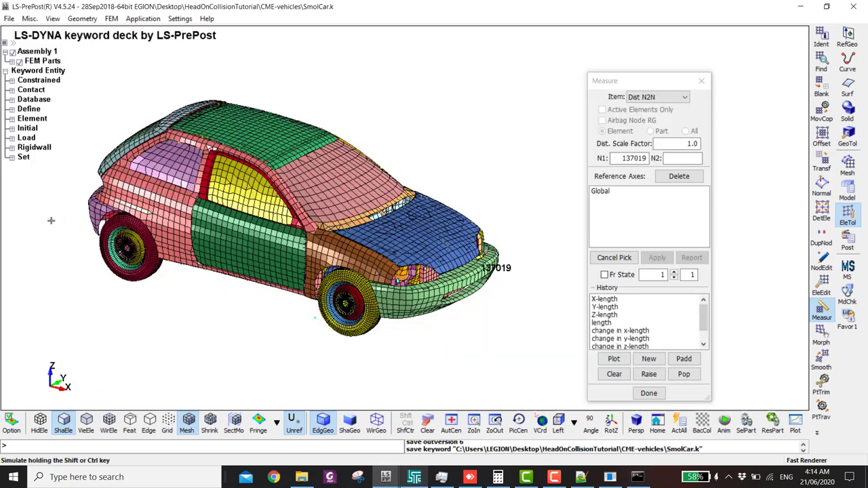
pyautogui.click(240, 231)
pyautogui.click(853, 133)
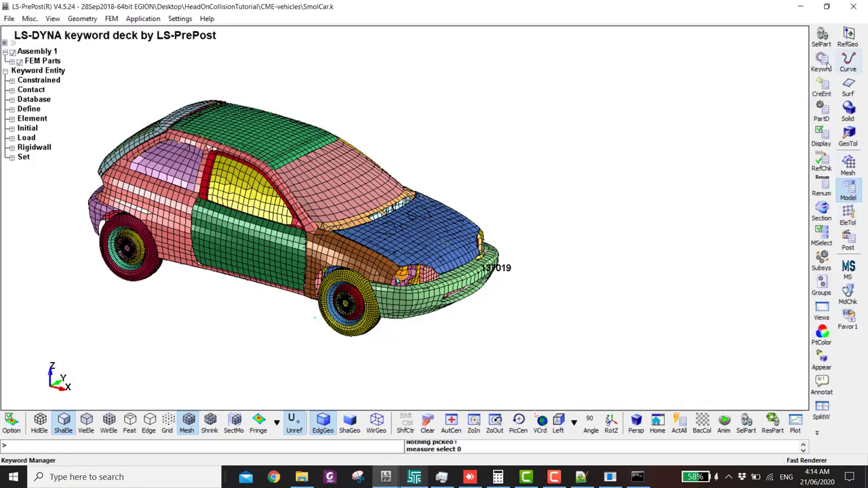
pyautogui.click(821, 63)
pyautogui.doubleClick(613, 180)
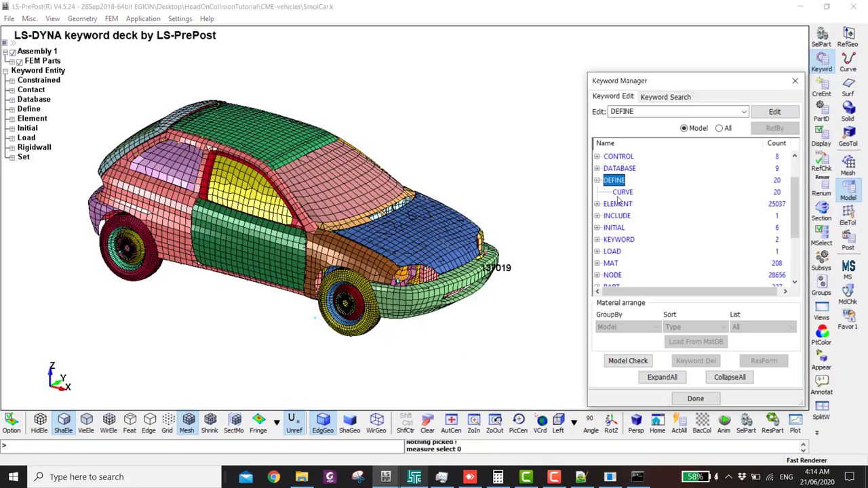
pyautogui.doubleClick(615, 192)
pyautogui.click(475, 290)
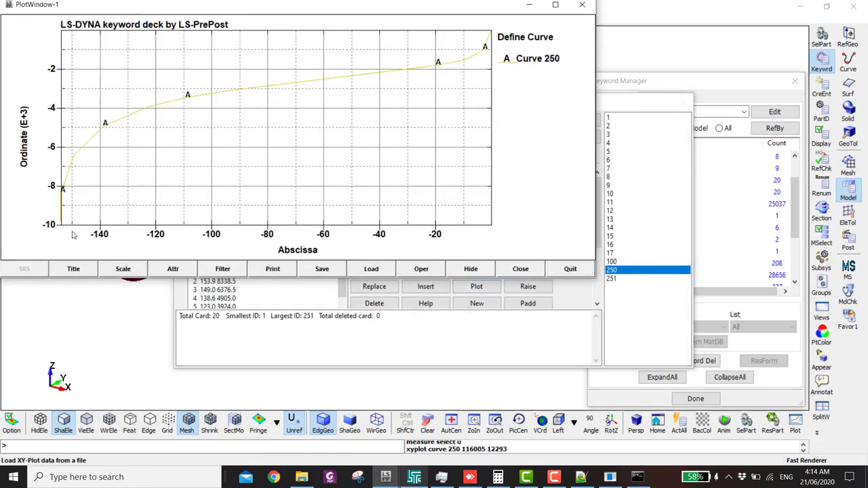
pyautogui.click(61, 222)
pyautogui.click(61, 194)
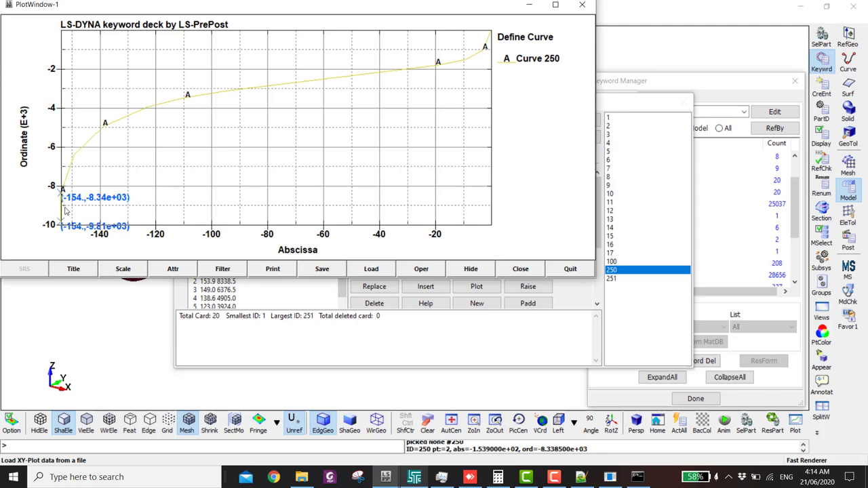
pyautogui.click(581, 5)
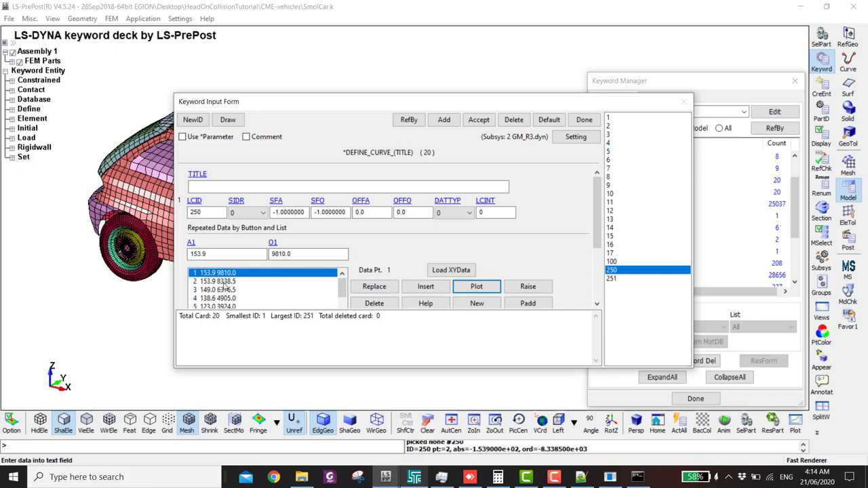
# Delete the first data point of load curve 250, accept the change and replot the curve to check it
pyautogui.click(375, 303)
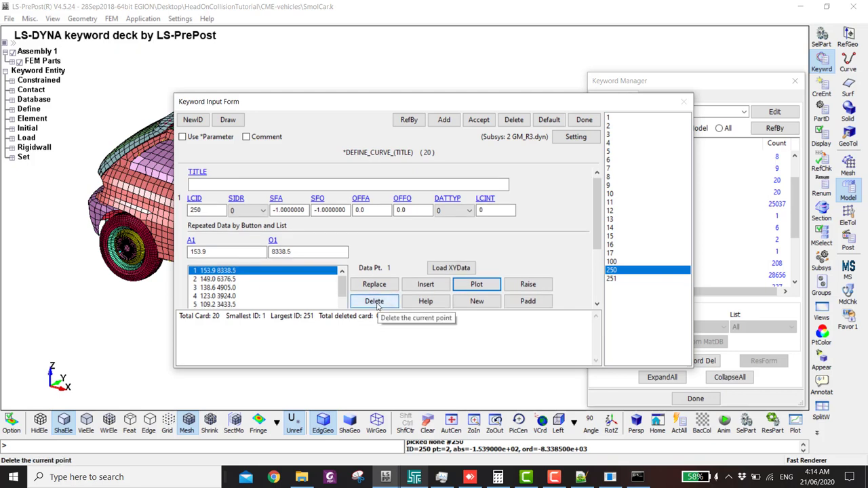
pyautogui.scroll(-1, 472, 285)
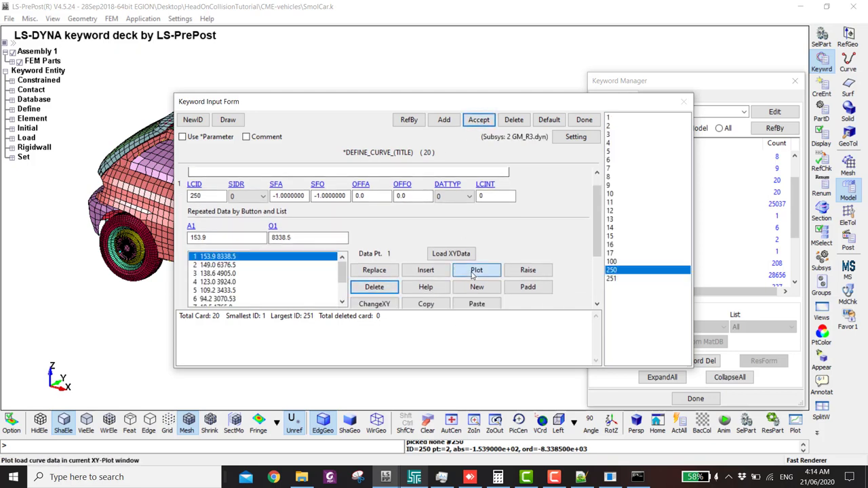
pyautogui.click(472, 270)
pyautogui.click(63, 196)
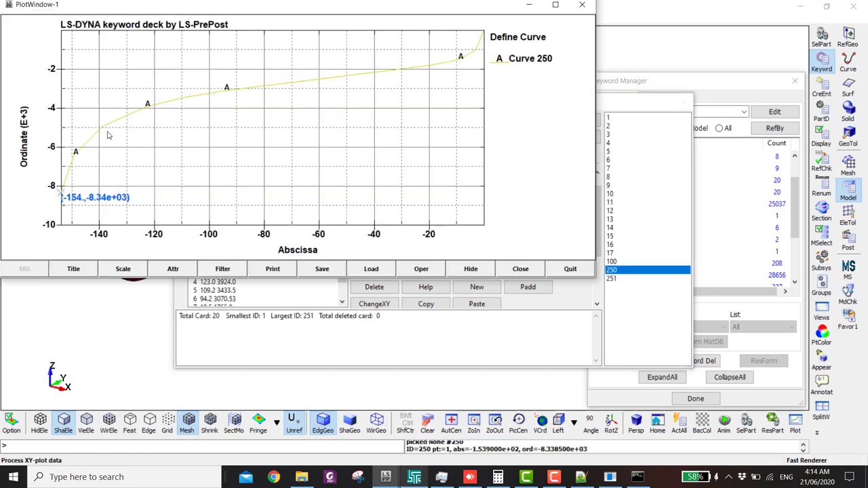
pyautogui.click(582, 5)
pyautogui.click(582, 122)
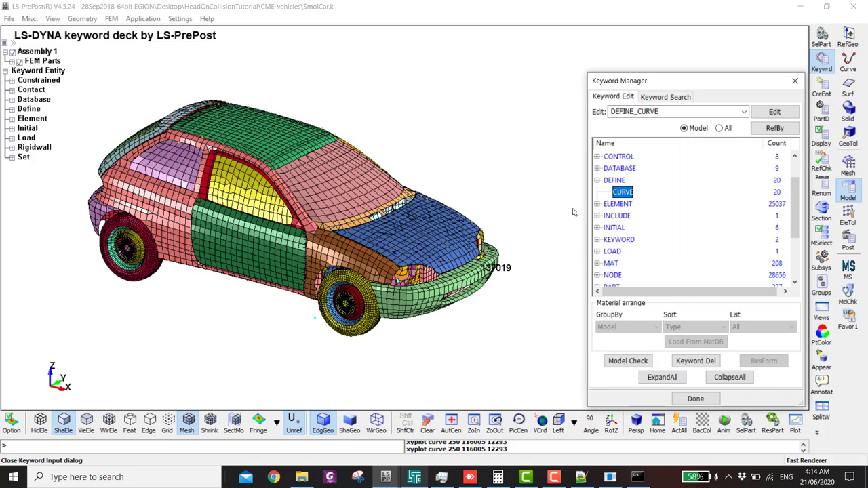
# Recheck the load curve errors in the solver output, then plot DEFINE_CURVE 251 and read its first two points
pyautogui.click(609, 476)
pyautogui.scroll(-1, 229, 276)
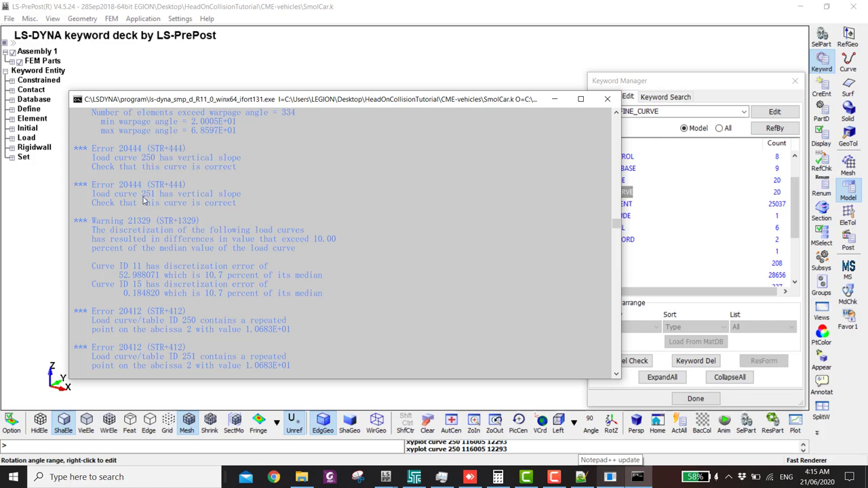
pyautogui.doubleClick(671, 194)
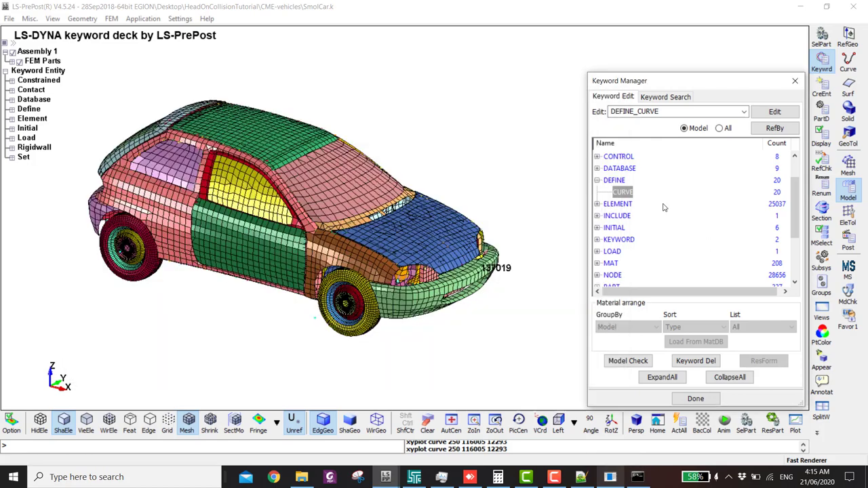
pyautogui.click(613, 278)
pyautogui.click(474, 287)
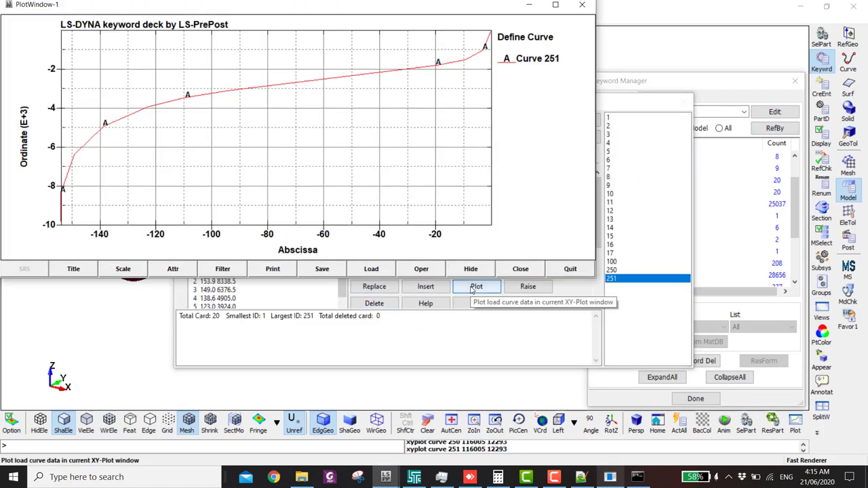
pyautogui.click(62, 196)
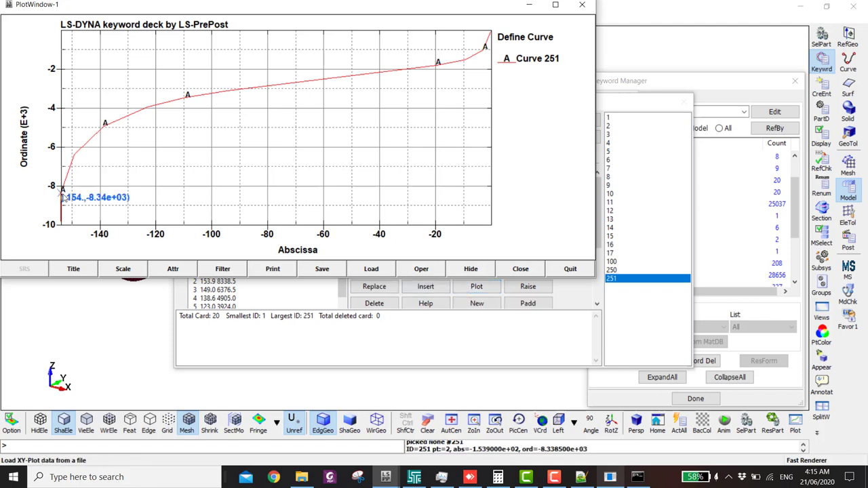
pyautogui.click(62, 227)
pyautogui.click(581, 5)
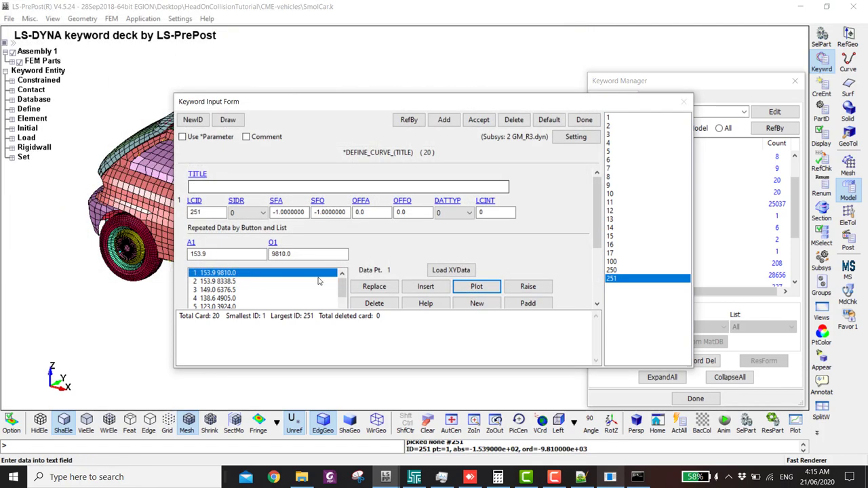
# Delete the first data point of load curve 251, accept the change and replot the curve to check it
pyautogui.click(385, 301)
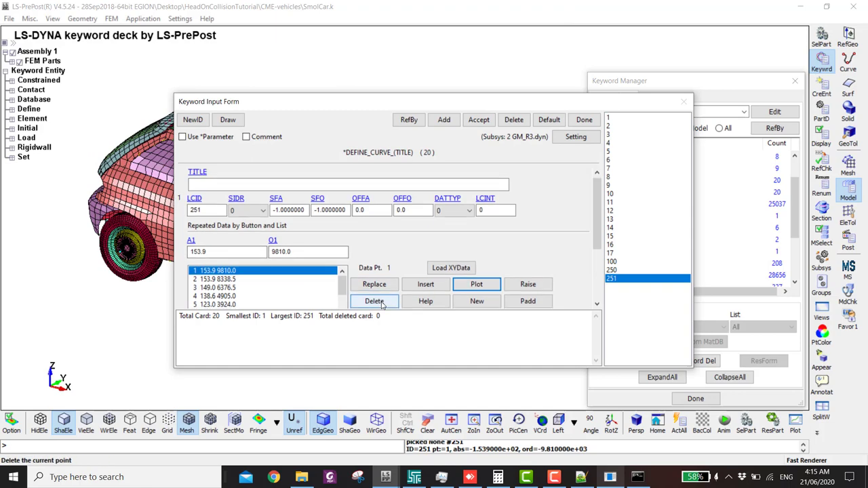
pyautogui.click(478, 120)
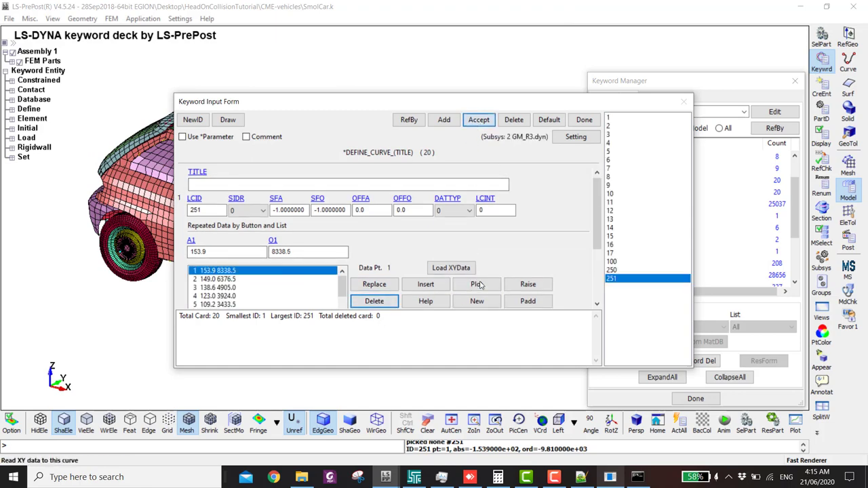
pyautogui.click(476, 284)
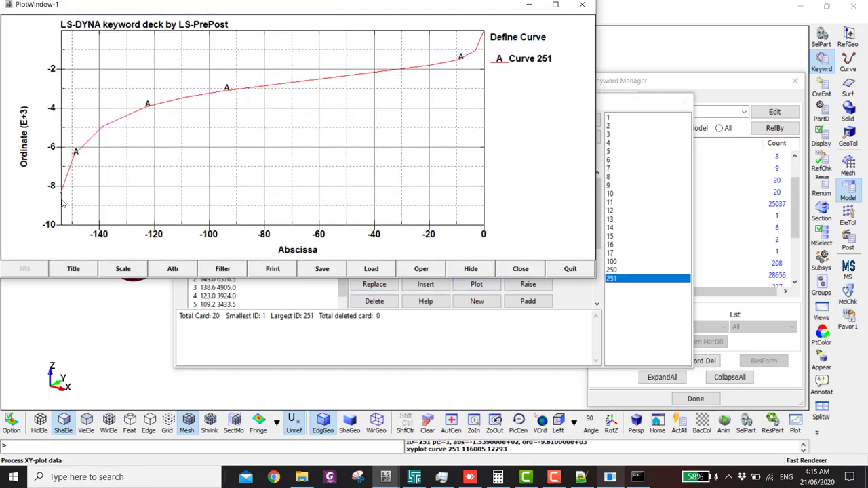
pyautogui.click(583, 5)
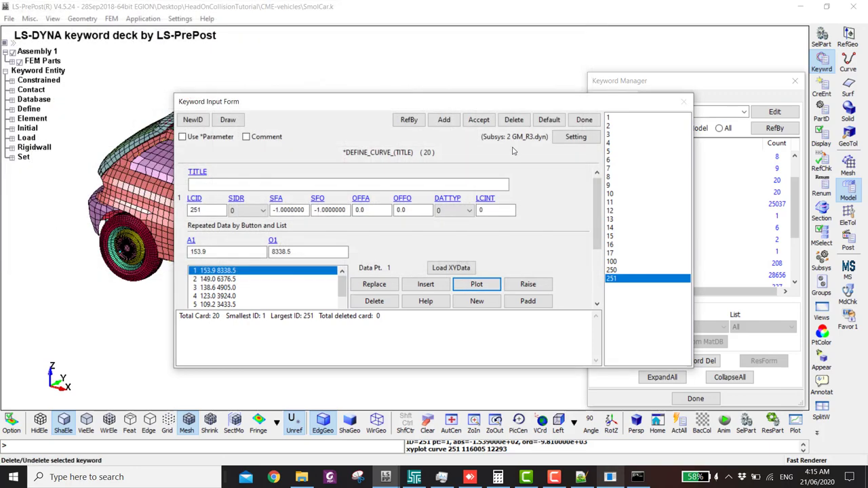
pyautogui.click(475, 63)
pyautogui.click(579, 64)
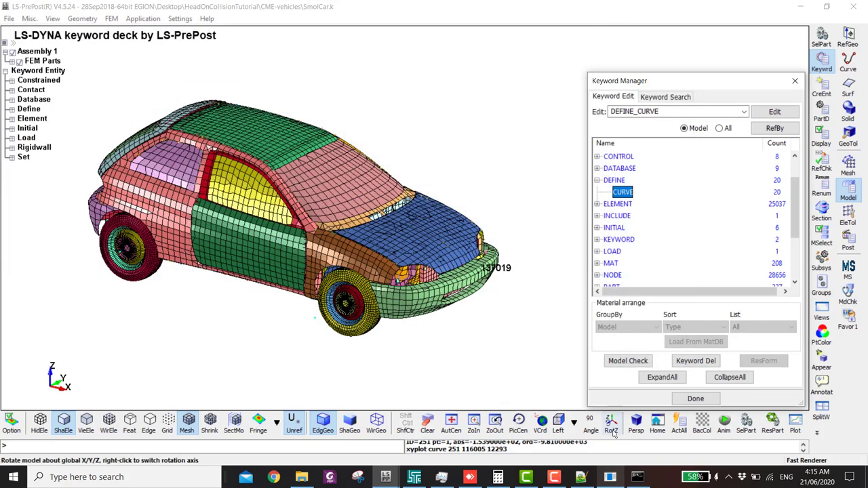
# Review the remaining errors and warnings in the solver output and close the solver window
pyautogui.click(637, 477)
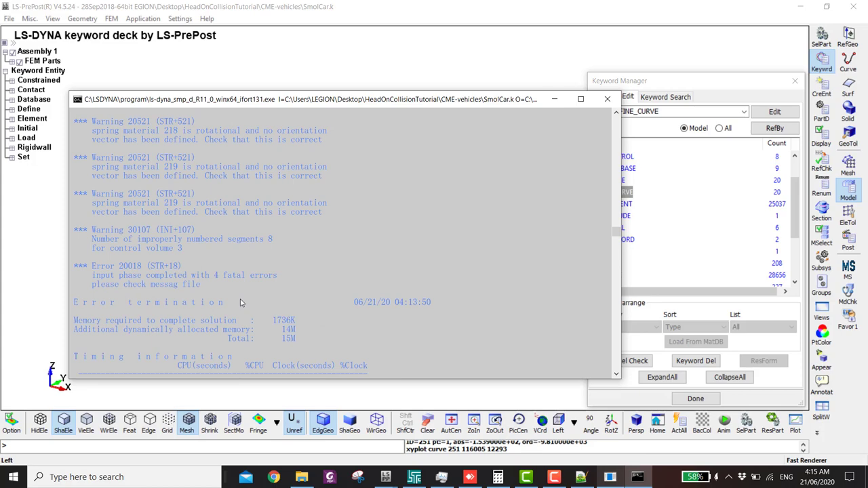
pyautogui.scroll(2, 240, 303)
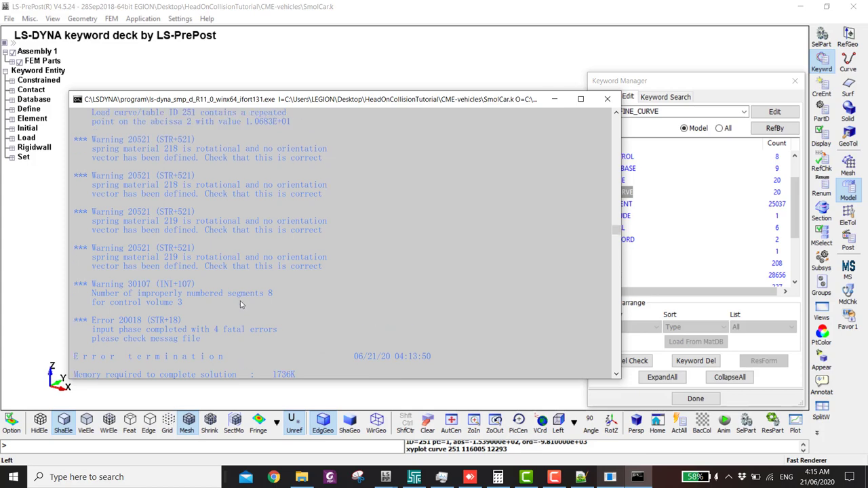
pyautogui.scroll(1, 240, 305)
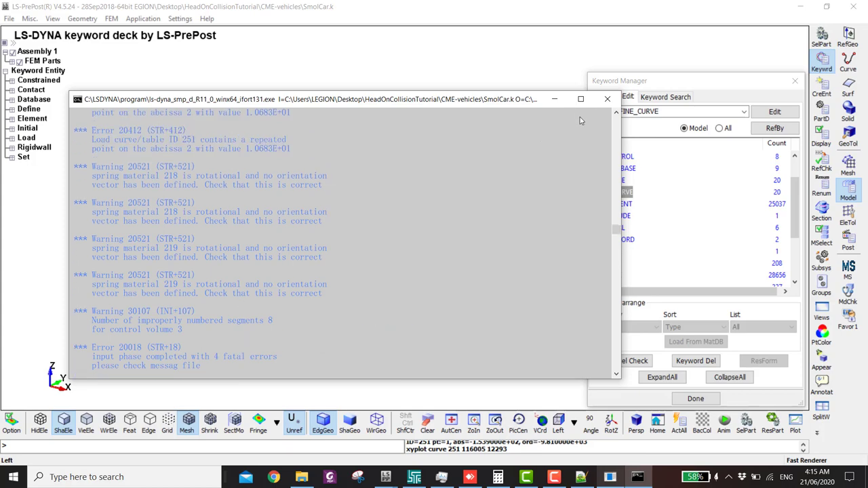
pyautogui.click(607, 99)
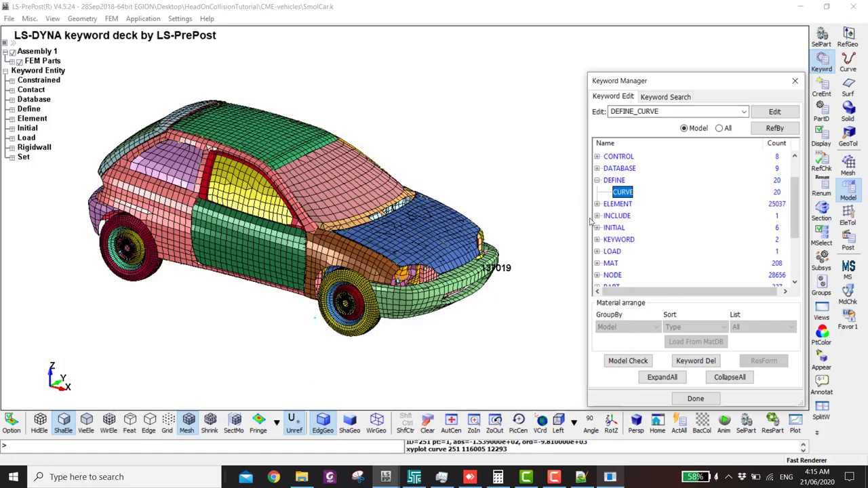
# Reopen the DEFINE_CURVE data, check the entry for curve 251 and close the form
pyautogui.doubleClick(622, 192)
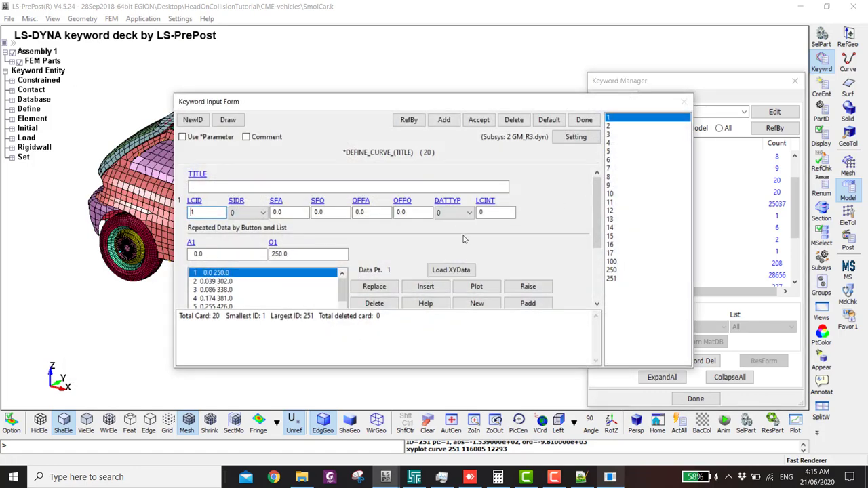
pyautogui.click(612, 277)
pyautogui.click(584, 119)
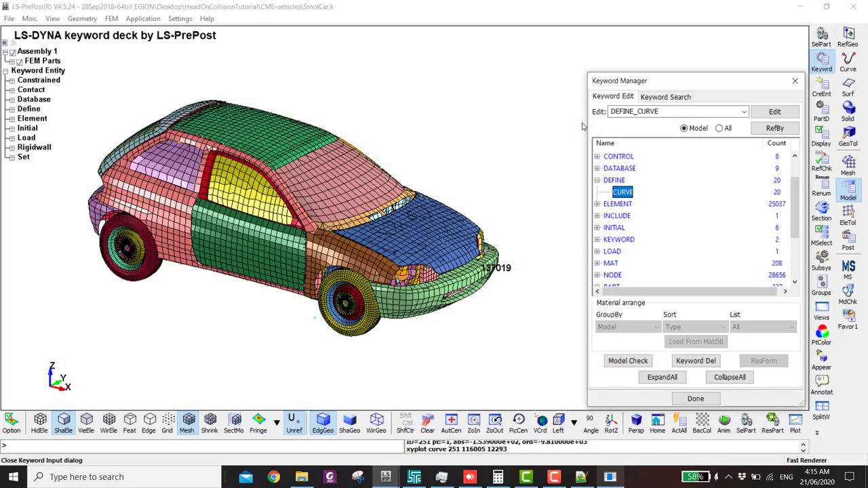
# Browse the initial and material keywords, open the S04-SPRING_NONLINEAR_ELASTIC material data and close it
pyautogui.click(615, 228)
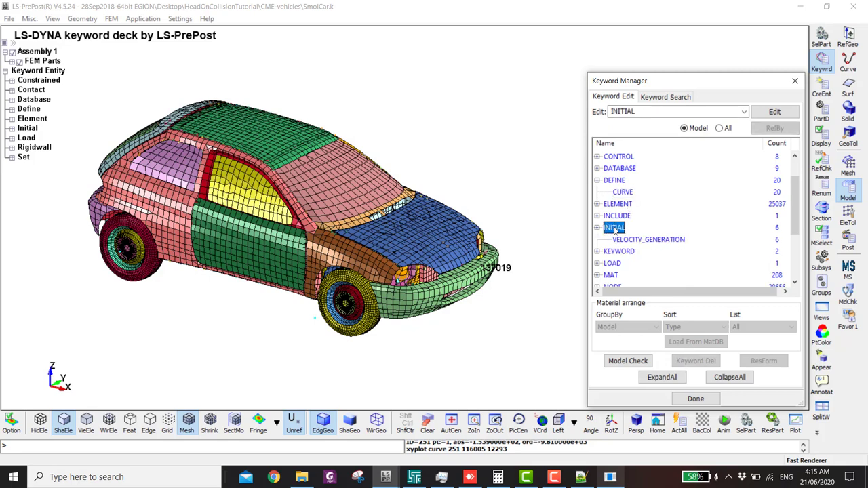
pyautogui.click(612, 276)
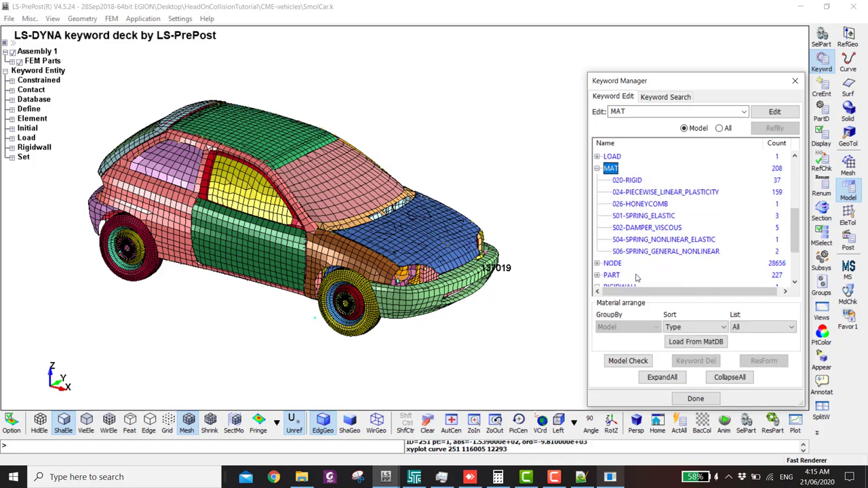
pyautogui.doubleClick(648, 241)
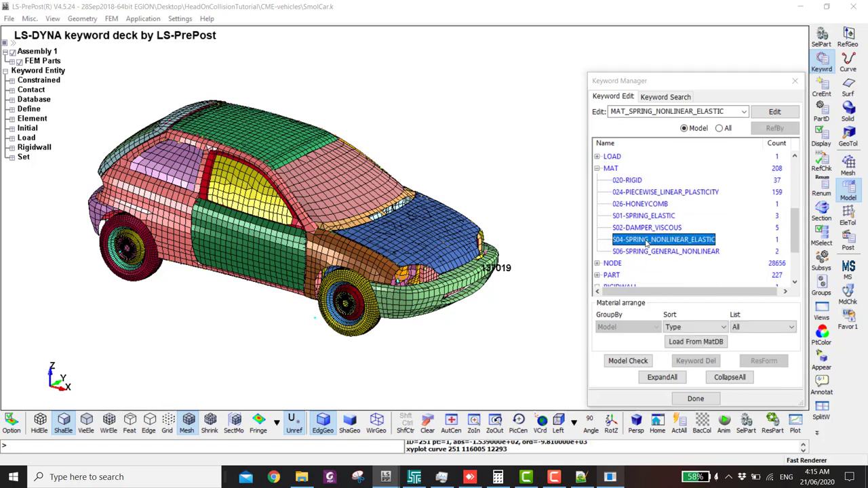
pyautogui.click(584, 125)
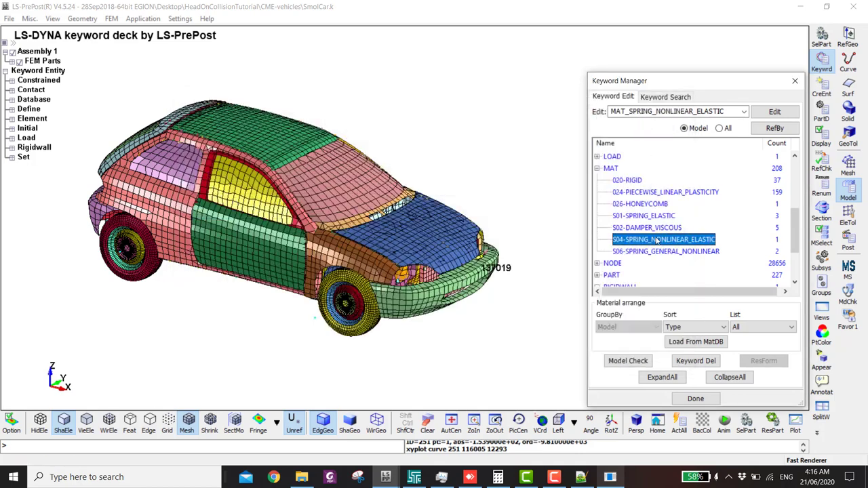
# Check the LCDL and LCDU load curve references of S06-SPRING_GENERAL_NONLINEAR materials 250 and 252, then close the form
pyautogui.doubleClick(656, 251)
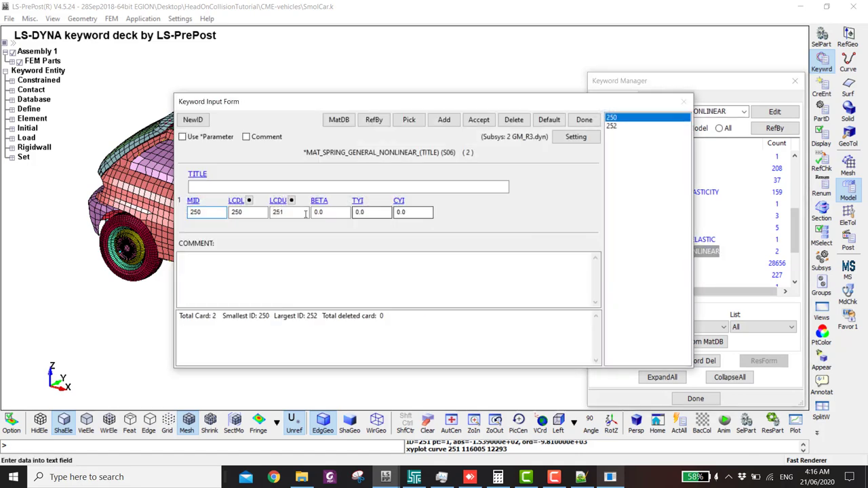
pyautogui.click(249, 213)
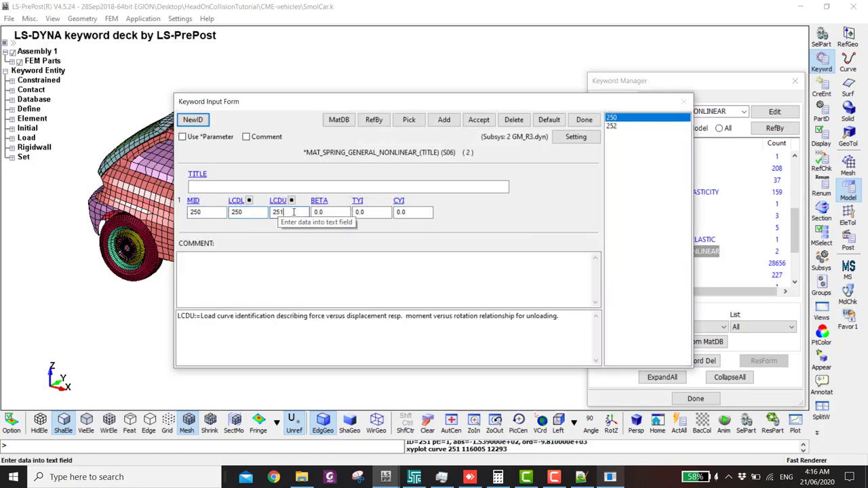
pyautogui.click(613, 125)
pyautogui.click(285, 212)
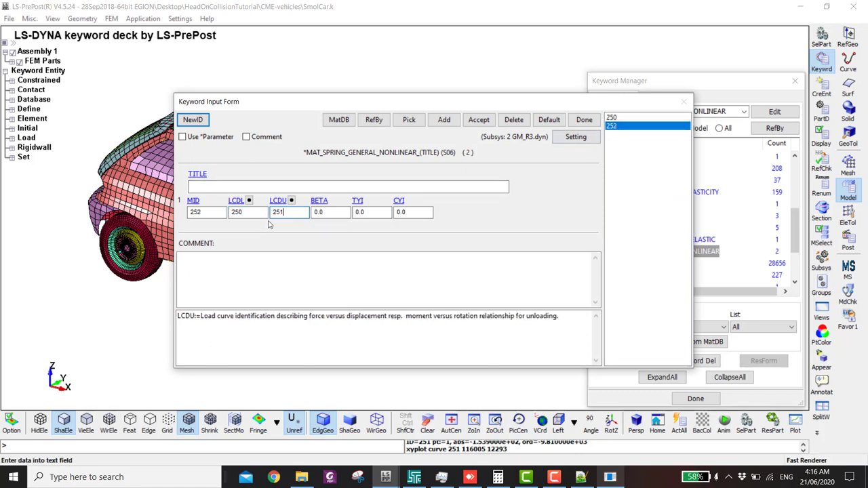
pyautogui.click(256, 212)
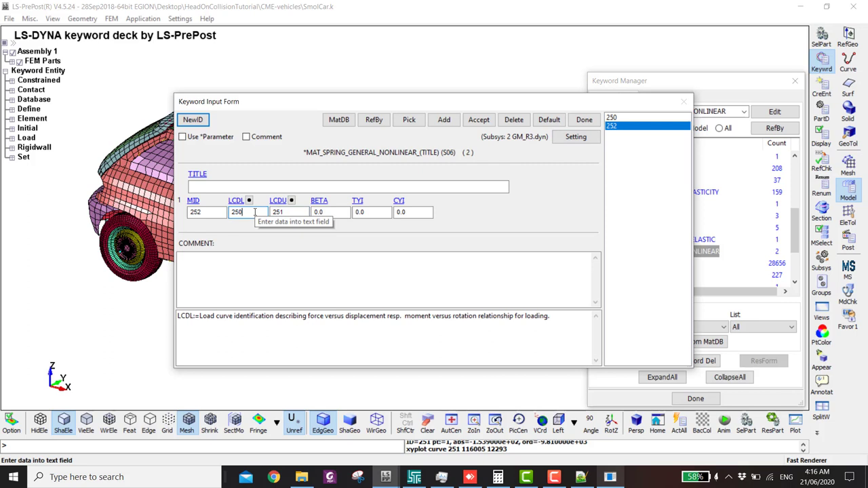
pyautogui.click(293, 212)
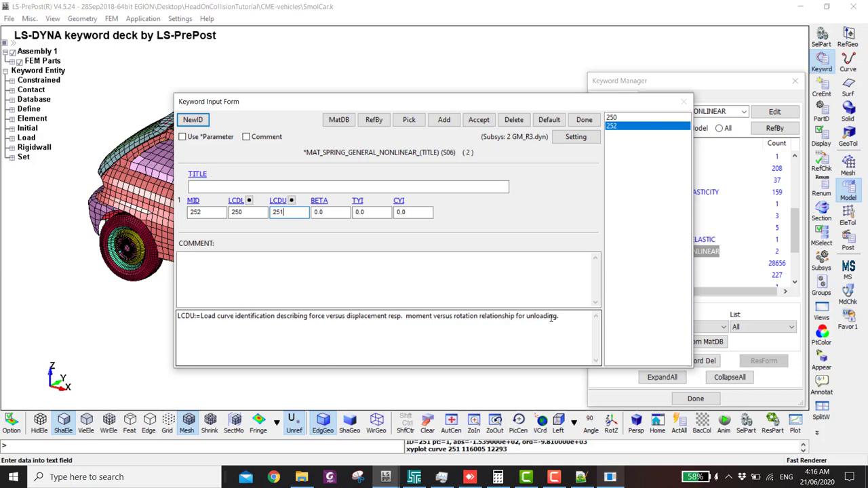
pyautogui.click(584, 120)
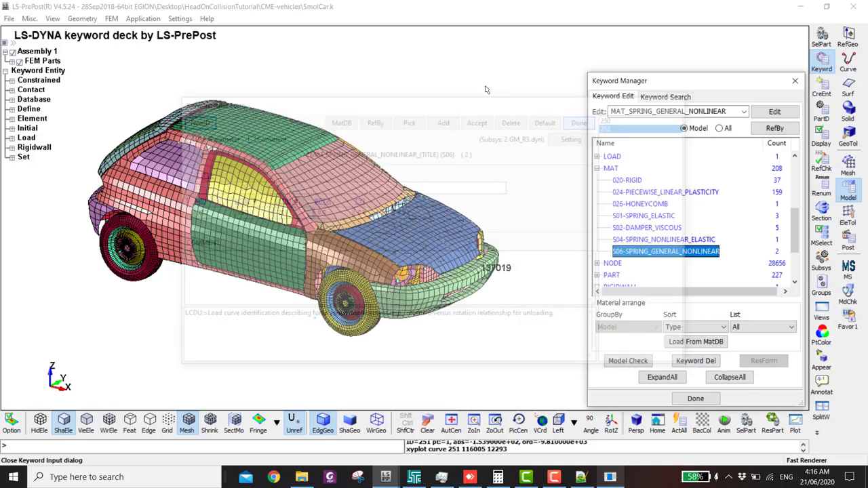
# Save the edited car model over the existing SmolCar.k keyword file in the CME-vehicles folder
pyautogui.hotkey('ctrl', 's')
pyautogui.click(702, 176)
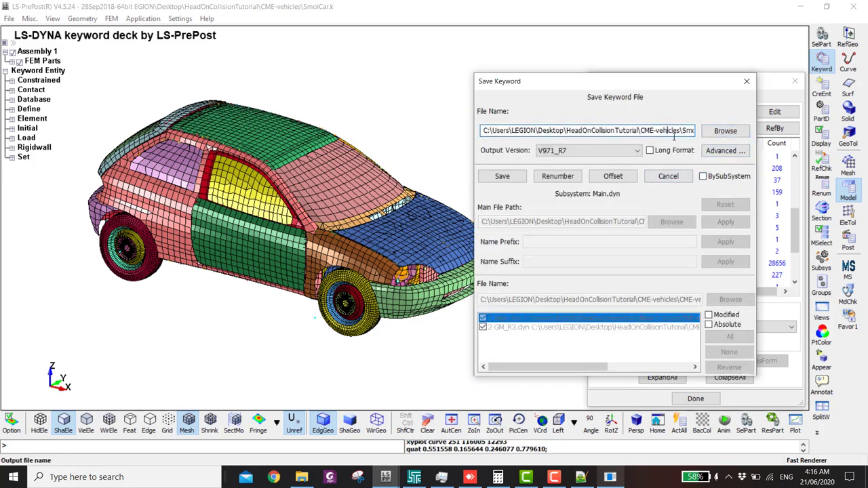
pyautogui.click(501, 175)
pyautogui.click(485, 293)
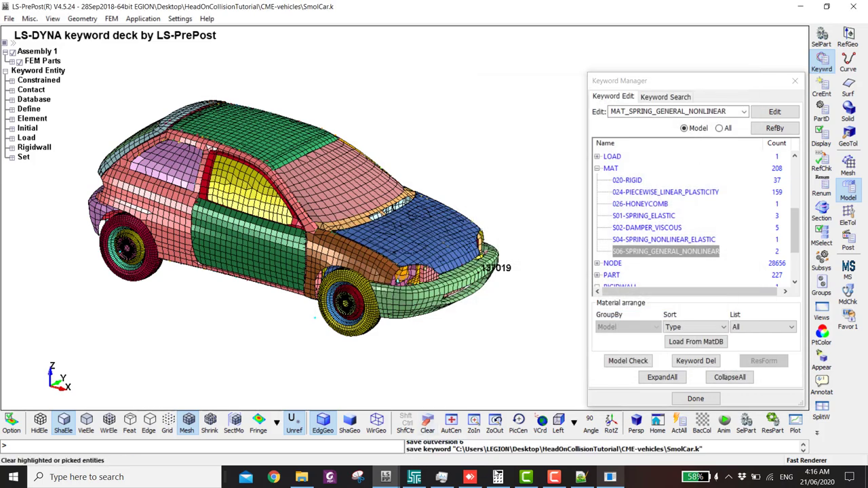
# Switch to the LS-DYNA Program Manager and start a new solver run on SmolCar.k
pyautogui.click(414, 477)
pyautogui.click(188, 88)
pyautogui.click(446, 258)
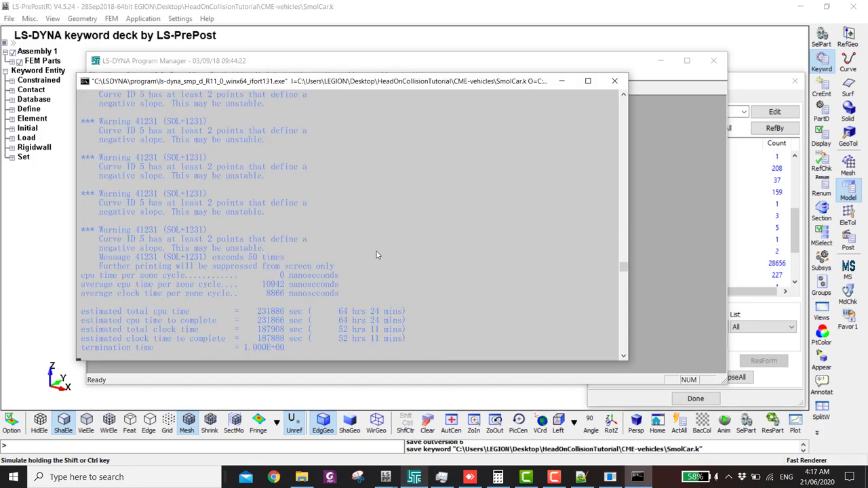
# Interrupt the solver run and issue the sense switch sw2 to check its time estimates and energies
pyautogui.hotkey('ctrl', 'c')
pyautogui.write('sw2')
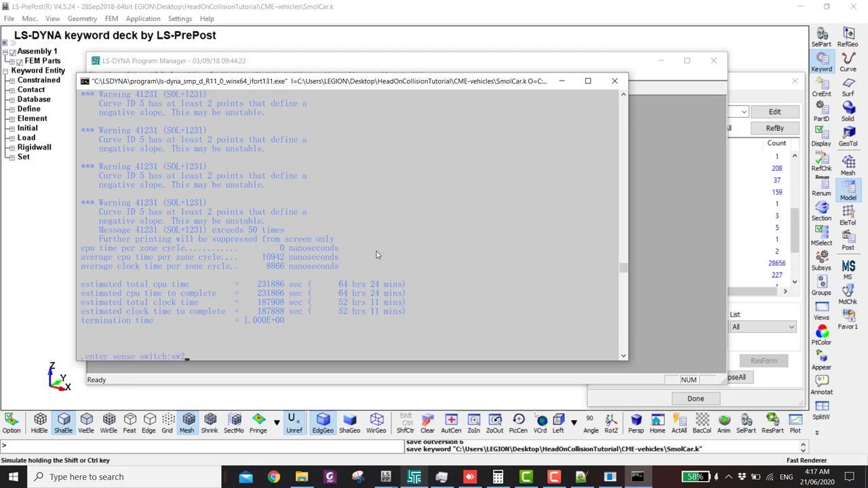
pyautogui.press('Return')
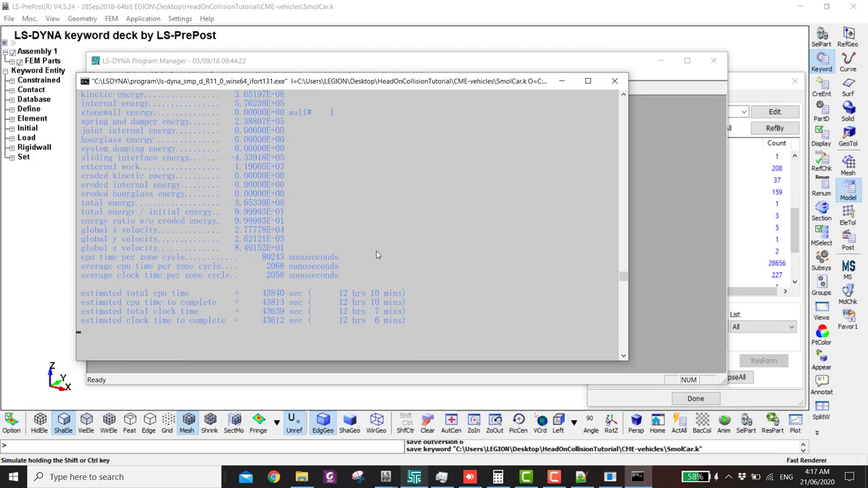
pyautogui.write('2')
pyautogui.press('Return')
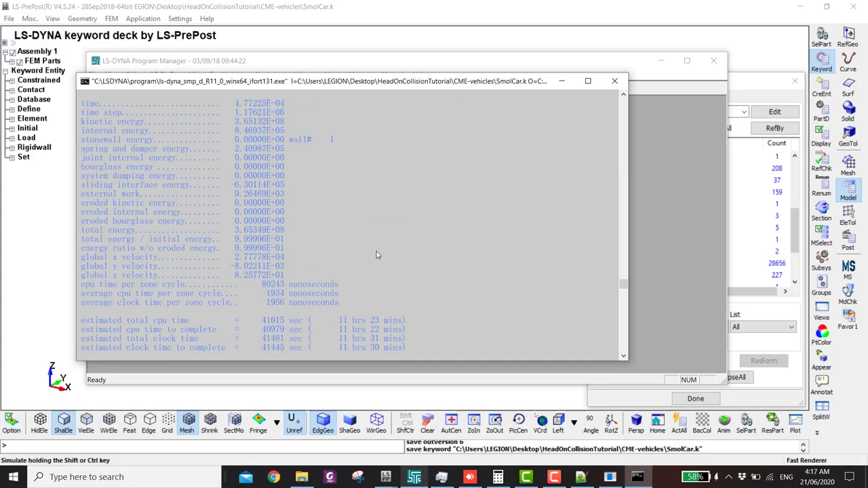
# Switch to the LS-PrePost window with PickUp.k and open the Keyword Manager clear of the model tools
pyautogui.click(388, 479)
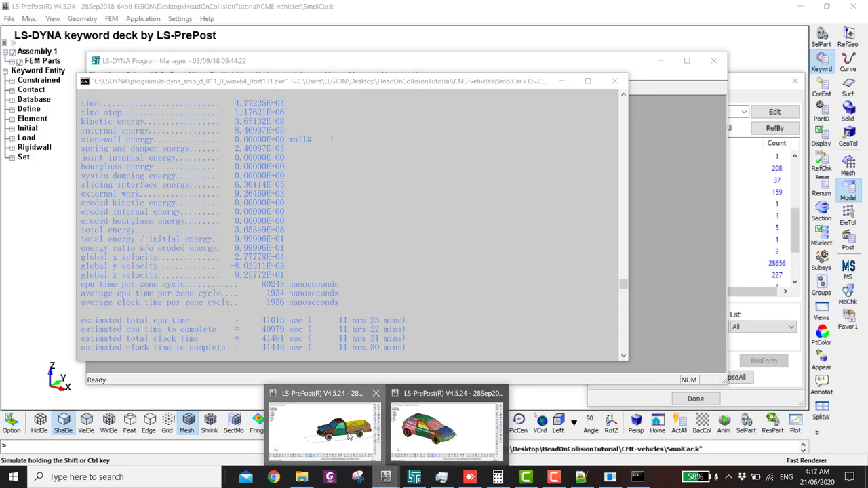
pyautogui.click(352, 424)
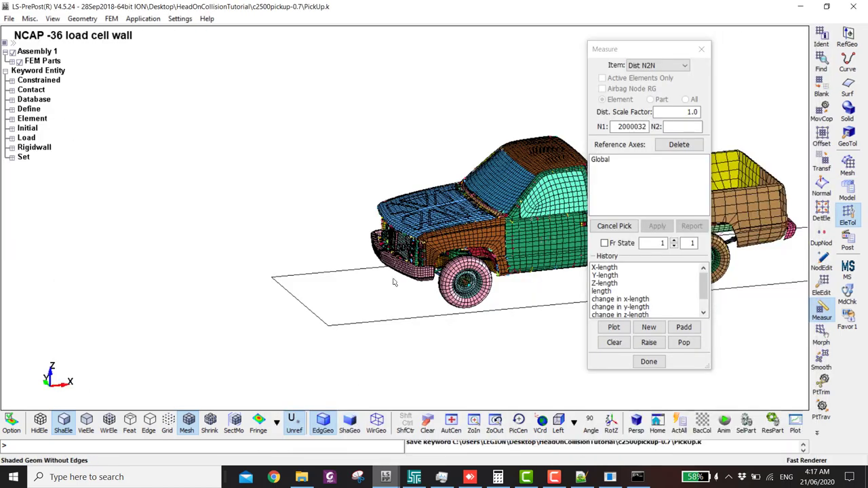
pyautogui.scroll(-2, 392, 288)
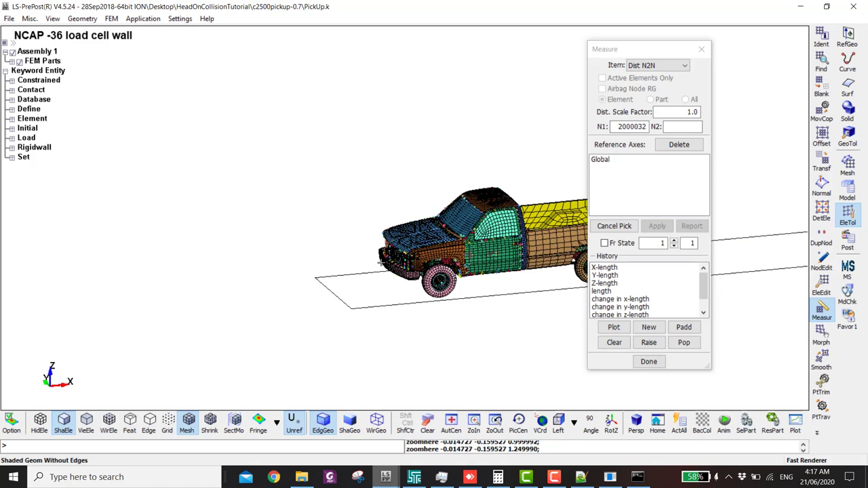
pyautogui.scroll(2, 402, 268)
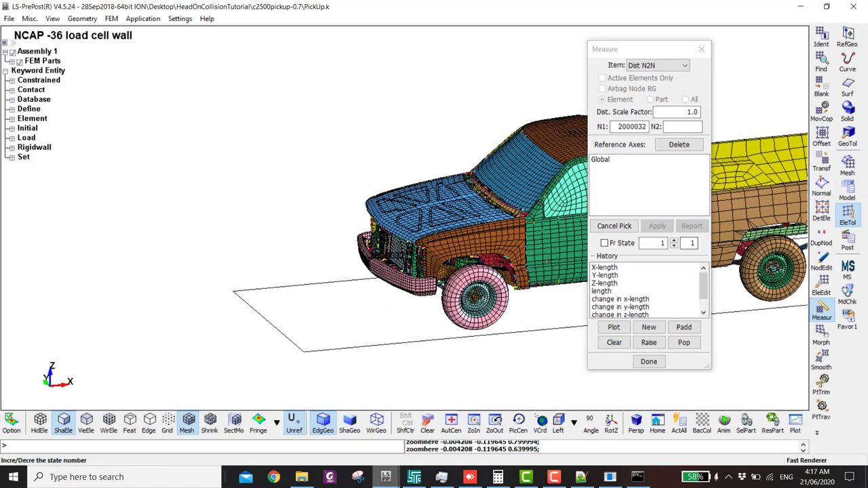
pyautogui.click(848, 192)
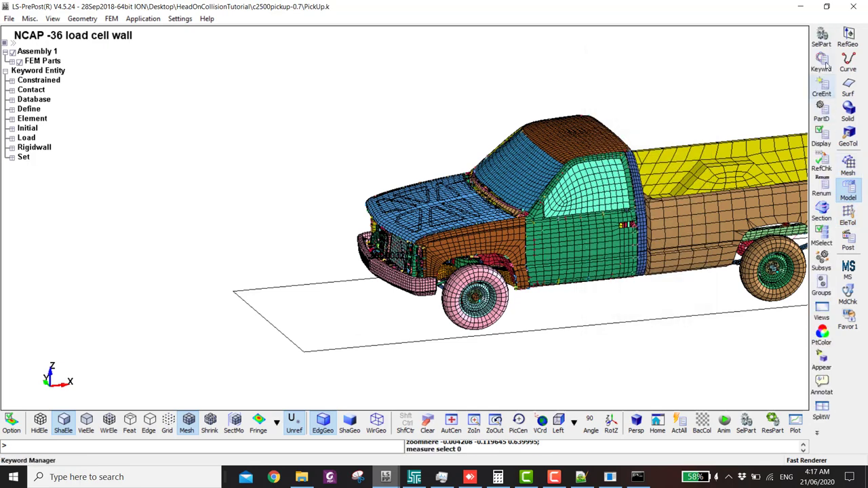
pyautogui.click(822, 61)
pyautogui.moveTo(664, 49); pyautogui.dragTo(360, 49)
# Collapse the keyword list and open the pickup's INITIAL VELOCITY_GENERATION data for editing
pyautogui.scroll(-3, 370, 188)
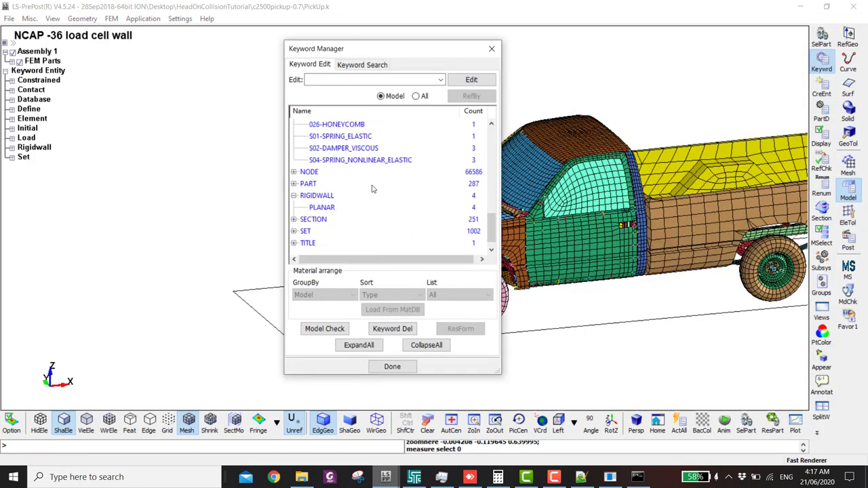
pyautogui.scroll(10, 370, 188)
pyautogui.click(359, 345)
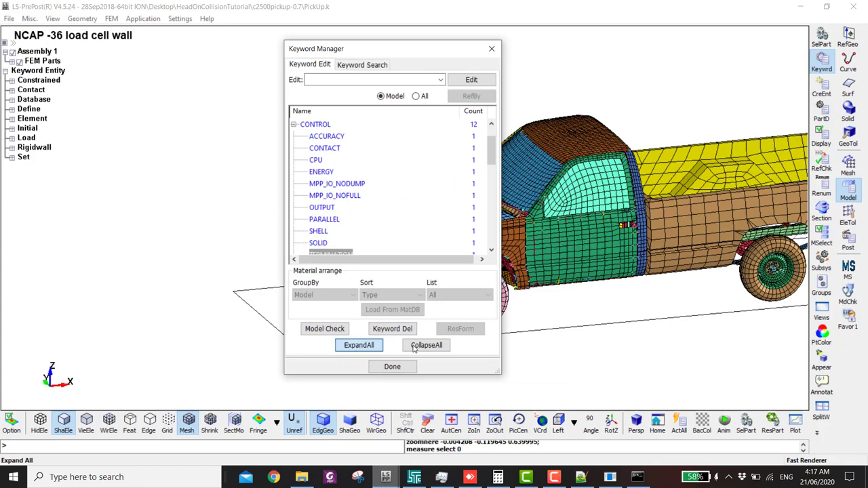
pyautogui.click(425, 345)
pyautogui.scroll(-1, 317, 177)
pyautogui.doubleClick(314, 161)
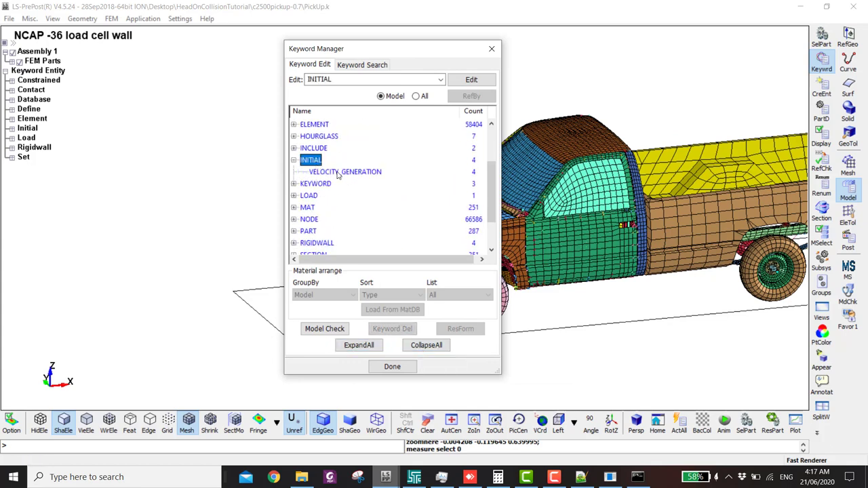
pyautogui.doubleClick(343, 172)
# Set VX to -1.565e+04 for velocity entries 1 and 2 and OMEGA to -43.945 for entry 2, accepting the changes
pyautogui.click(316, 186)
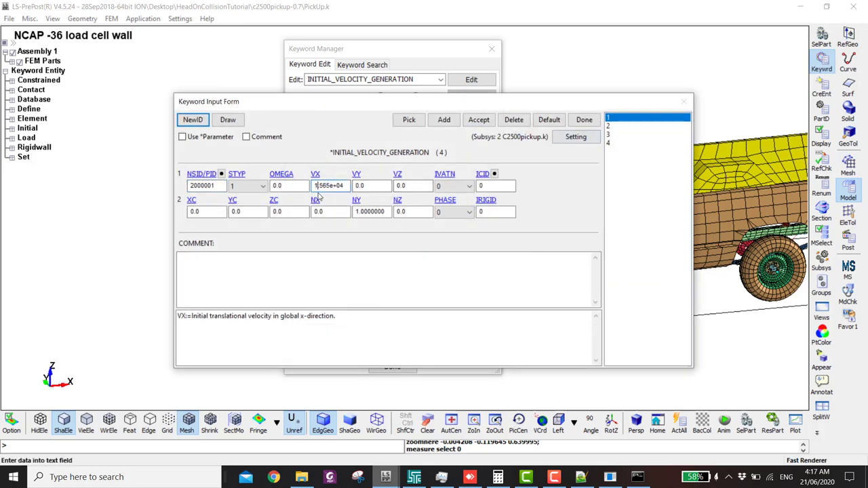
pyautogui.write('-')
pyautogui.press('Return')
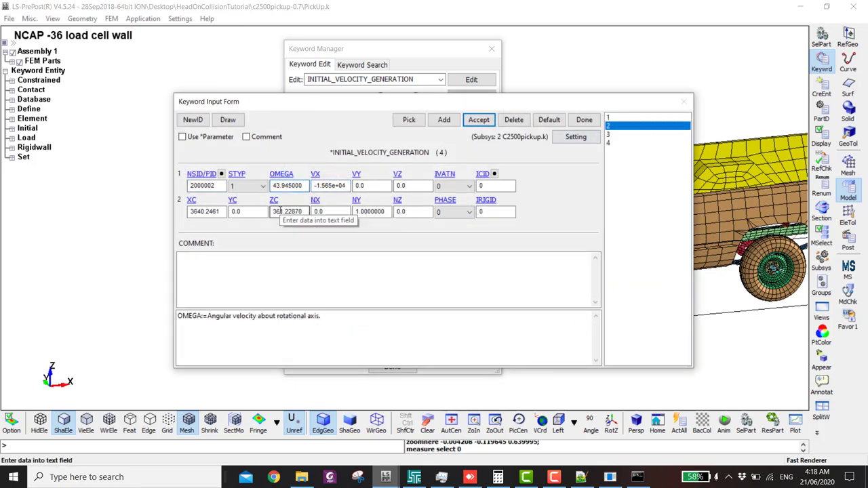
pyautogui.write('-')
pyautogui.click(478, 119)
# Set OMEGA to -43.945 and VX to -1.565e+04 for velocity entry 3, and VX to -1.565e+04 for entry 4
pyautogui.click(278, 185)
pyautogui.write('-')
pyautogui.click(478, 119)
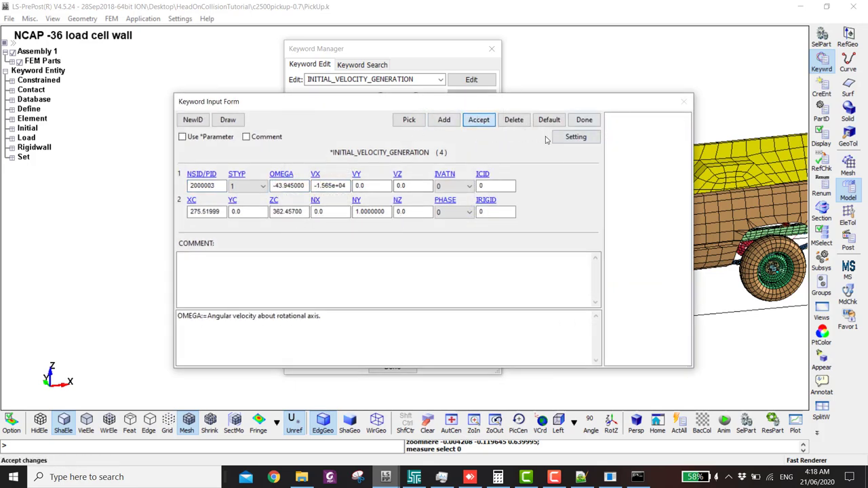
pyautogui.click(330, 186)
pyautogui.write('-')
pyautogui.click(478, 120)
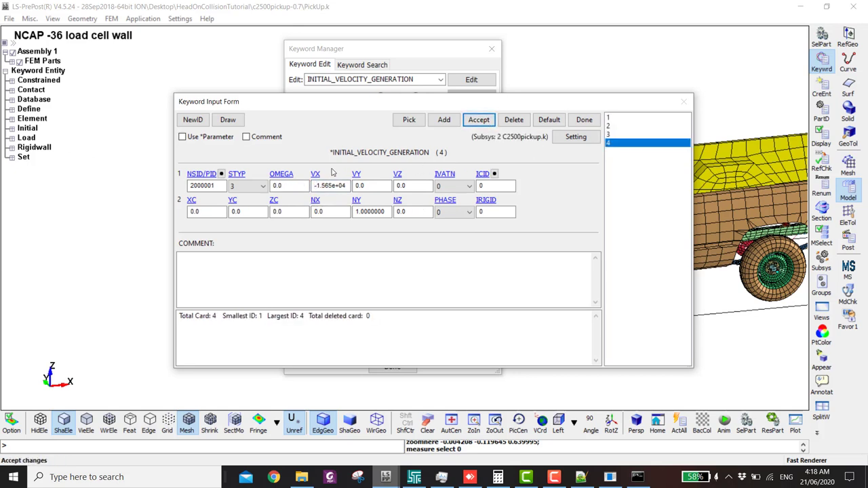
# Check the XC and ZC rotation axis coordinates of velocity entry 3 and return to entry 2
pyautogui.click(204, 210)
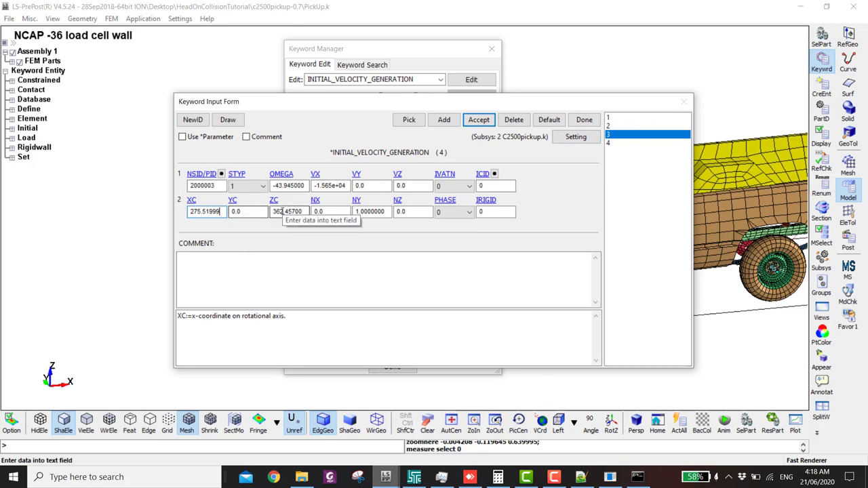
pyautogui.click(276, 211)
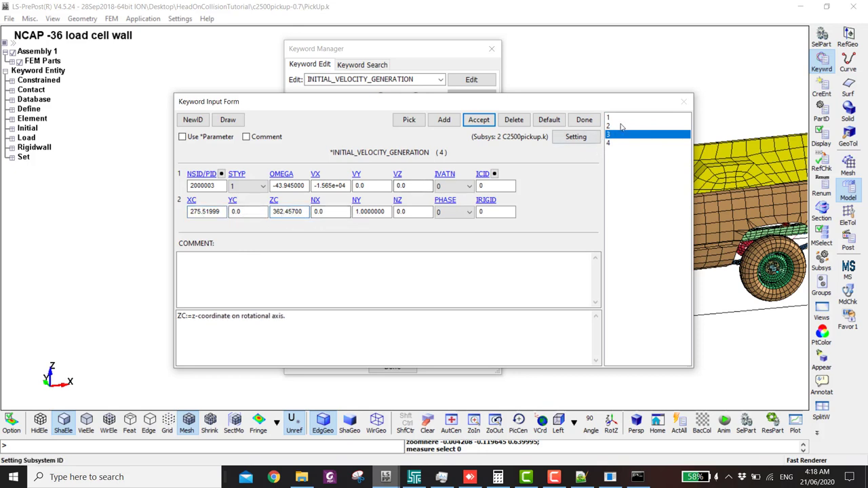
pyautogui.press('Up')
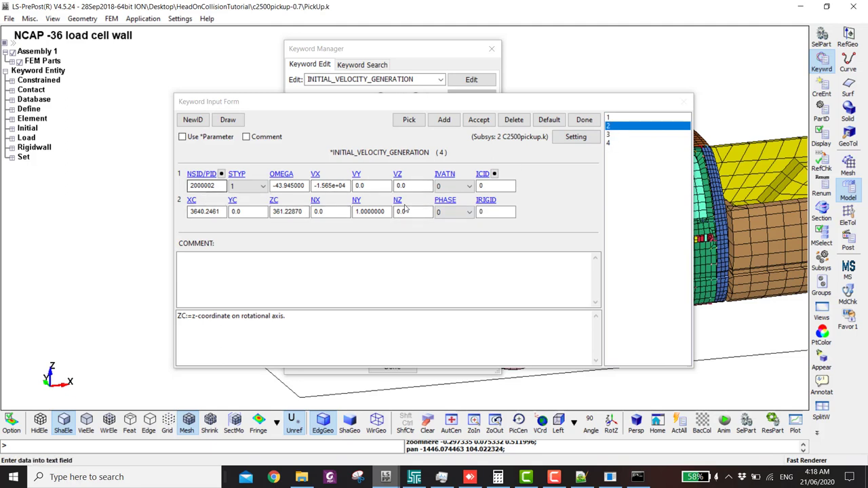
# Draw velocity entry 2 on the pickup's front wheel to inspect it, then close and reopen the VELOCITY_GENERATION form
pyautogui.click(227, 121)
pyautogui.moveTo(225, 124); pyautogui.dragTo(379, 176)
pyautogui.moveTo(349, 55); pyautogui.dragTo(570, 105)
pyautogui.scroll(5, 340, 241)
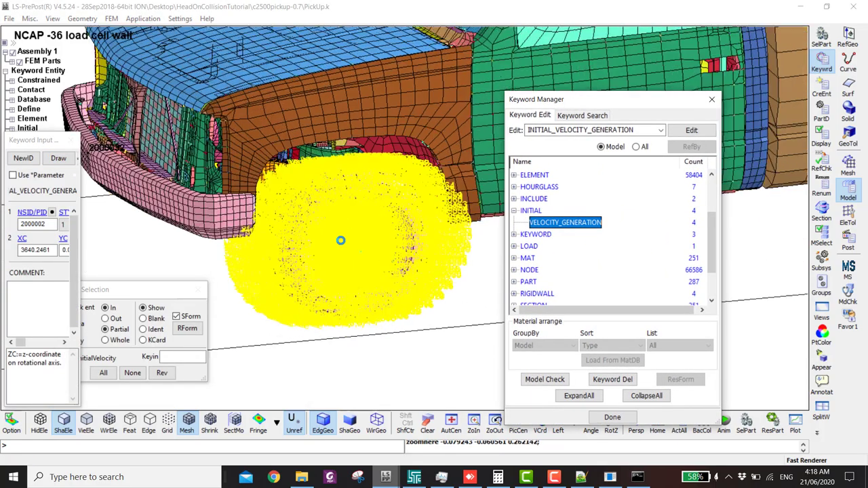
pyautogui.scroll(-5, 341, 241)
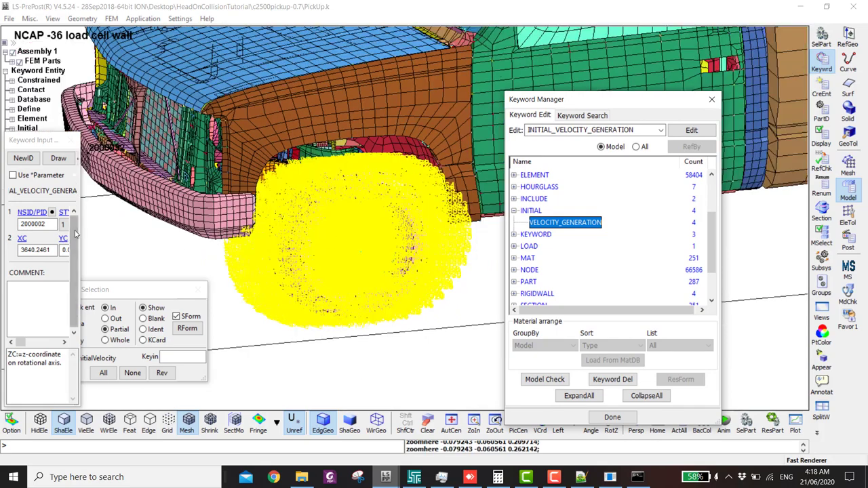
pyautogui.moveTo(79, 232); pyautogui.dragTo(315, 232)
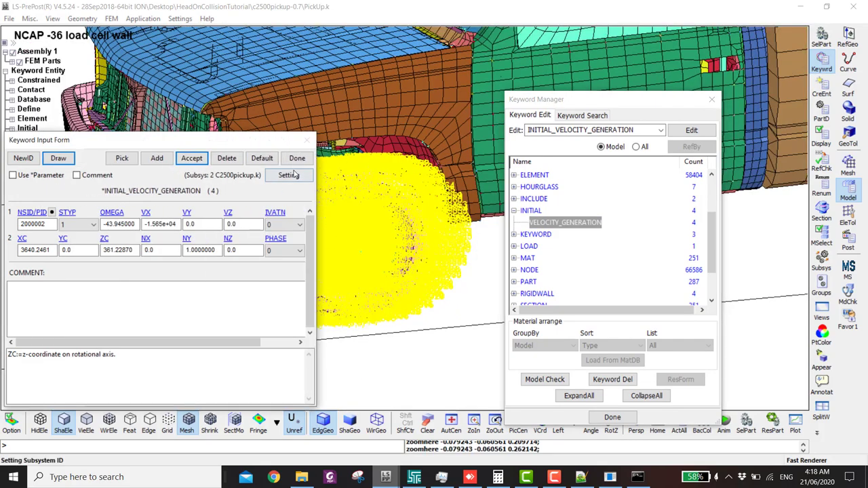
pyautogui.click(296, 159)
pyautogui.doubleClick(568, 222)
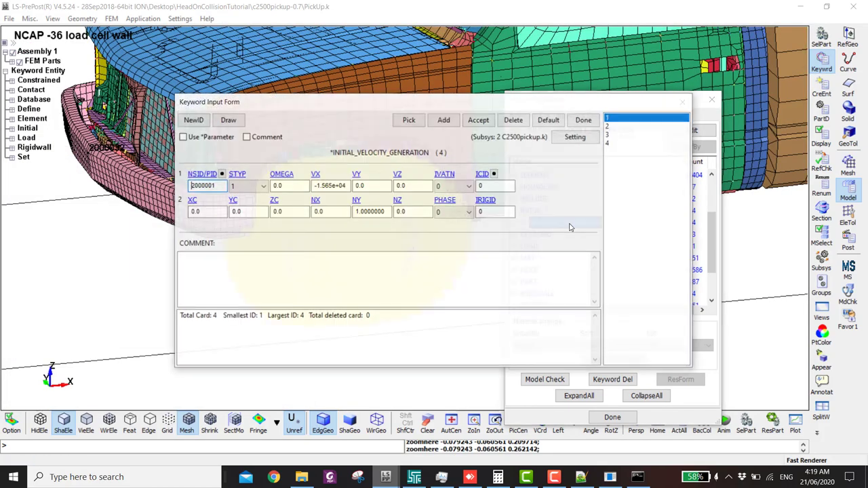
# Pick a node on the pickup's front wheel hub with the Measure tool and copy its xyz coordinates
pyautogui.click(647, 89)
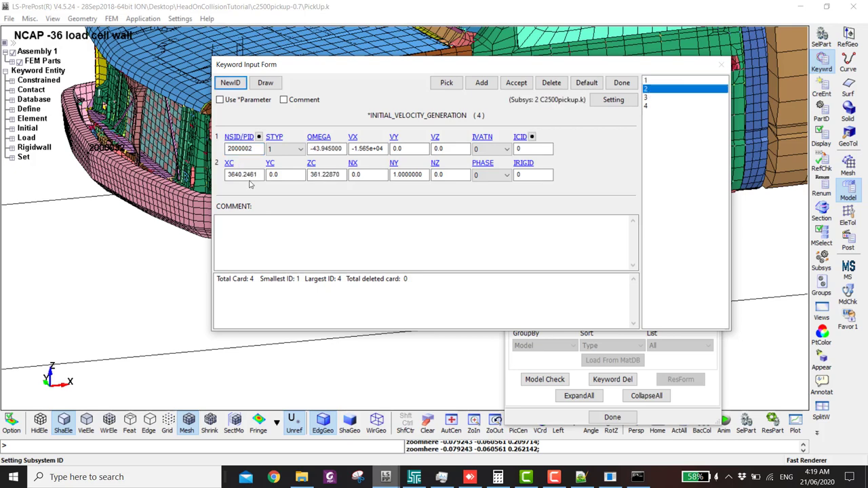
pyautogui.click(323, 175)
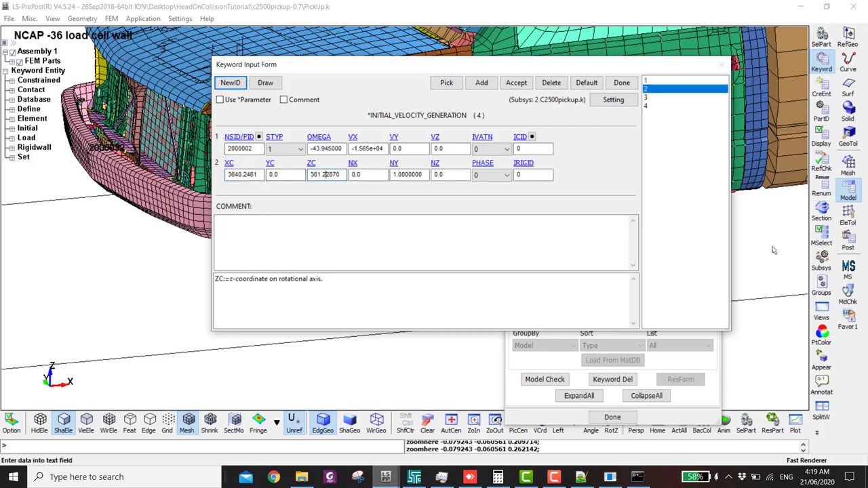
pyautogui.click(847, 216)
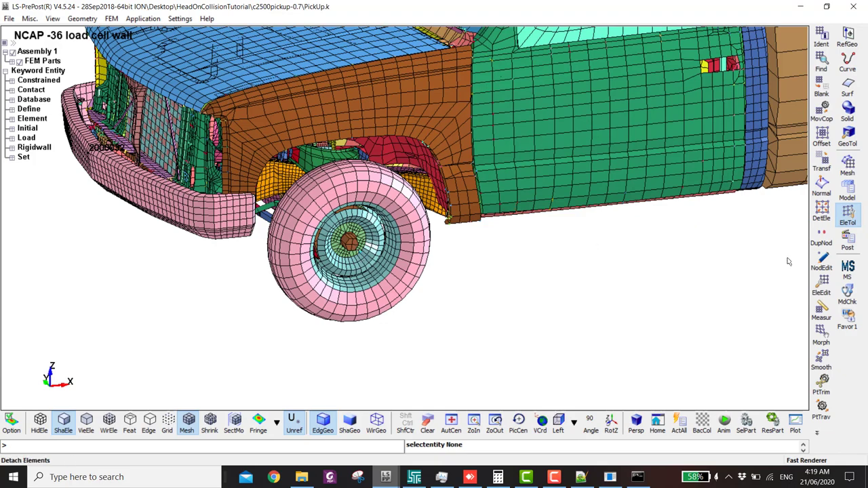
pyautogui.click(821, 310)
pyautogui.scroll(2, 359, 261)
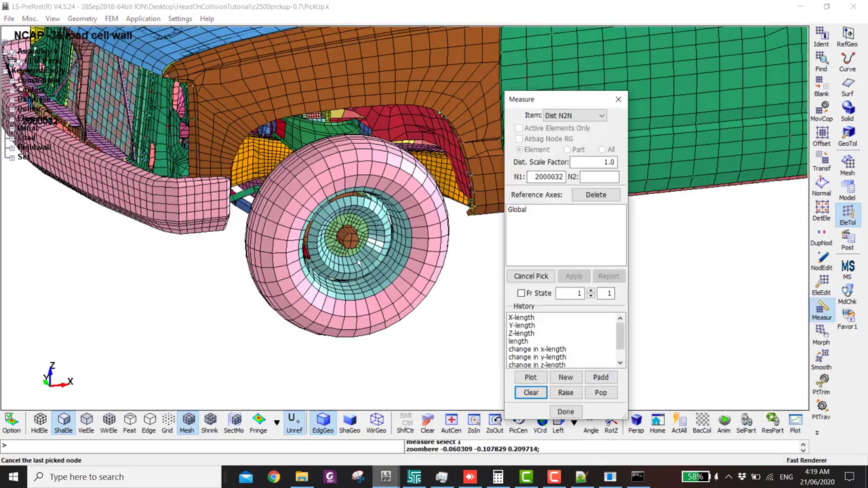
pyautogui.scroll(3, 364, 259)
pyautogui.click(363, 240)
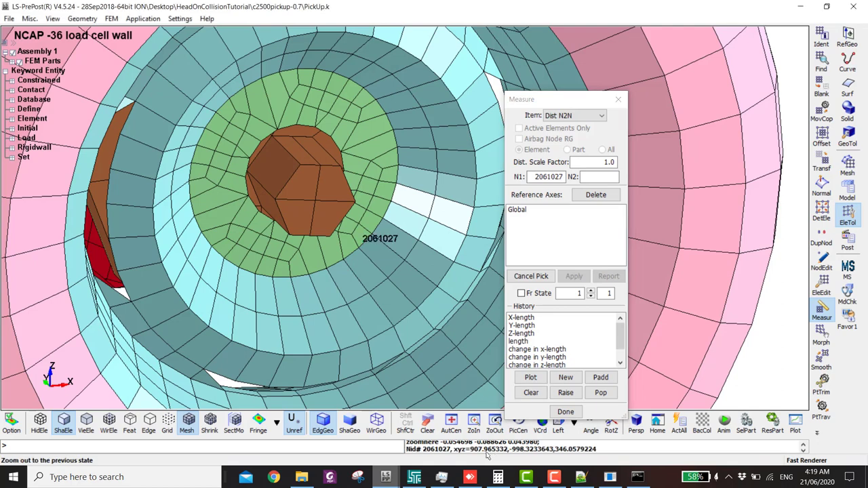
pyautogui.click(515, 451)
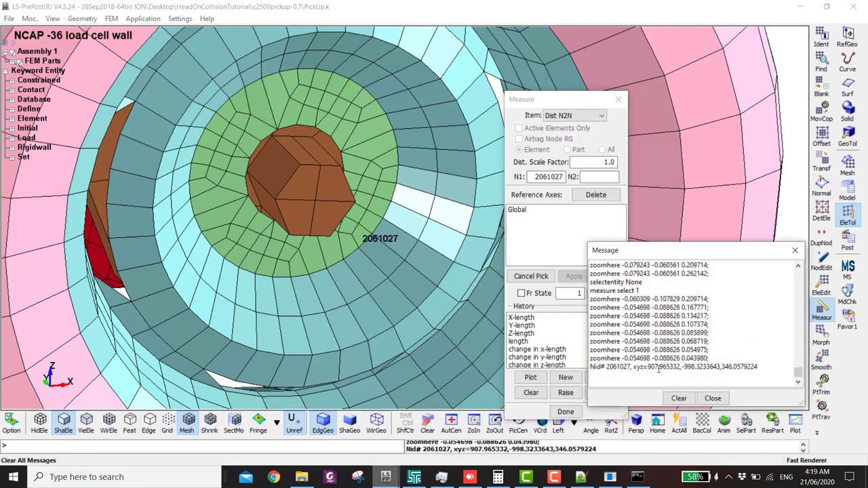
pyautogui.moveTo(648, 366); pyautogui.dragTo(763, 366)
pyautogui.hotkey('ctrl', 'c')
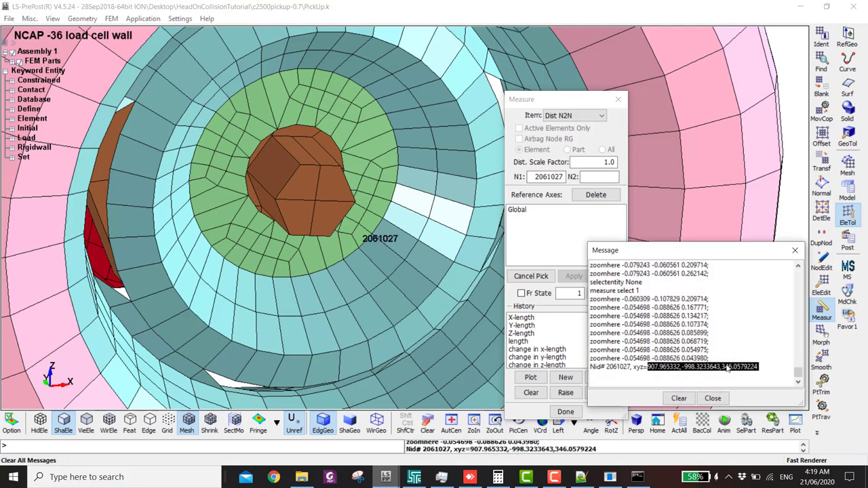
# Paste the copied coordinates into the comment of velocity entry 2 and set its XC to 907.965332
pyautogui.click(846, 191)
pyautogui.click(821, 60)
pyautogui.doubleClick(552, 226)
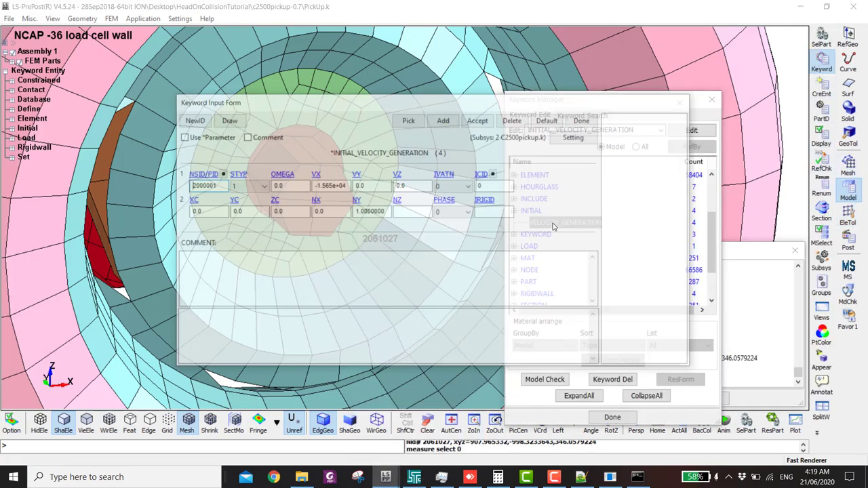
pyautogui.hotkey('ctrl', 'v')
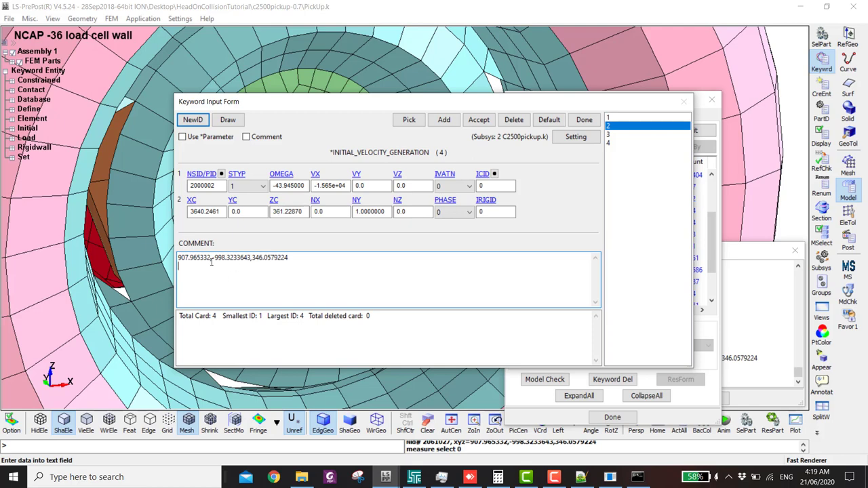
pyautogui.moveTo(211, 258); pyautogui.dragTo(178, 257)
pyautogui.hotkey('ctrl', 'c')
pyautogui.doubleClick(205, 212)
pyautogui.hotkey('ctrl', 'v')
# Set ZC of velocity entry 2 to 346.0579224, clear its comment and accept the changes
pyautogui.moveTo(250, 257); pyautogui.dragTo(304, 256)
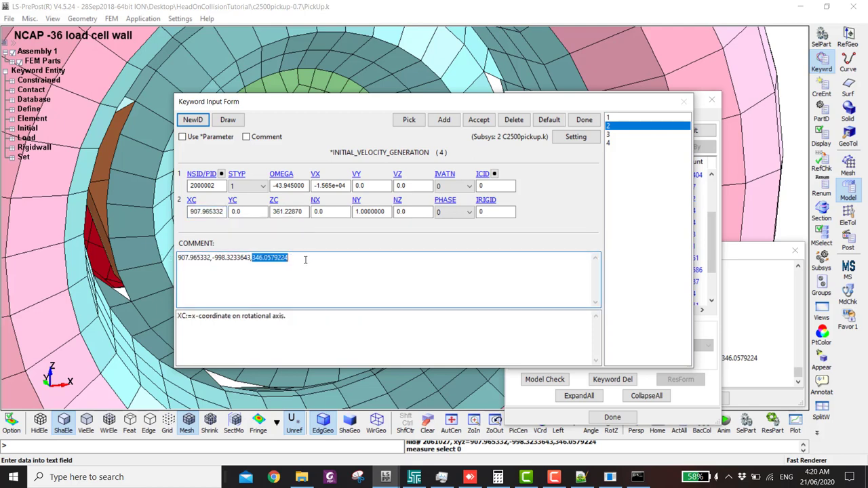
pyautogui.hotkey('ctrl', 'x')
pyautogui.doubleClick(287, 211)
pyautogui.hotkey('ctrl', 'v')
pyautogui.moveTo(178, 258); pyautogui.dragTo(207, 267)
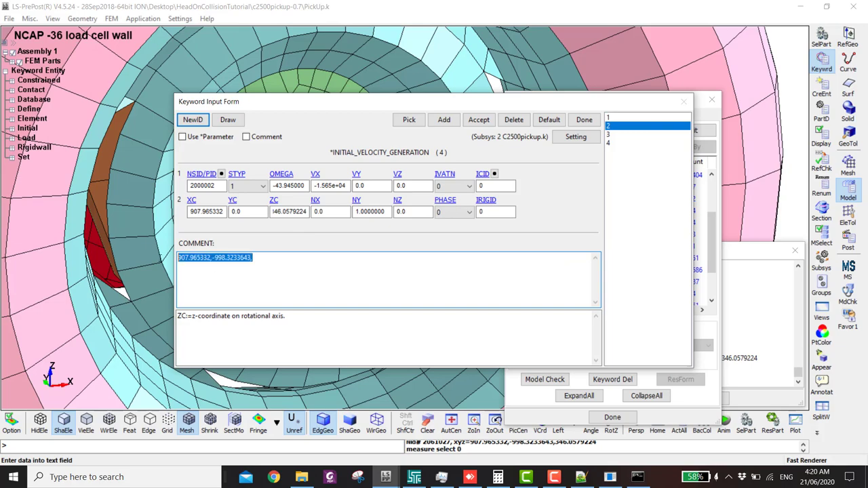
pyautogui.press('Delete')
pyautogui.click(483, 120)
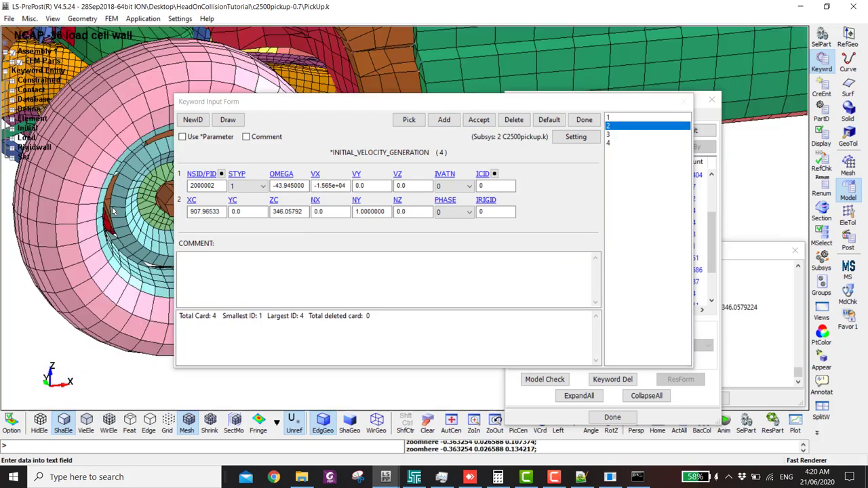
# Pick a node on the pickup's rear wheel hub with the Measure tool and copy its xyz coordinates
pyautogui.moveTo(624, 101); pyautogui.dragTo(617, 252)
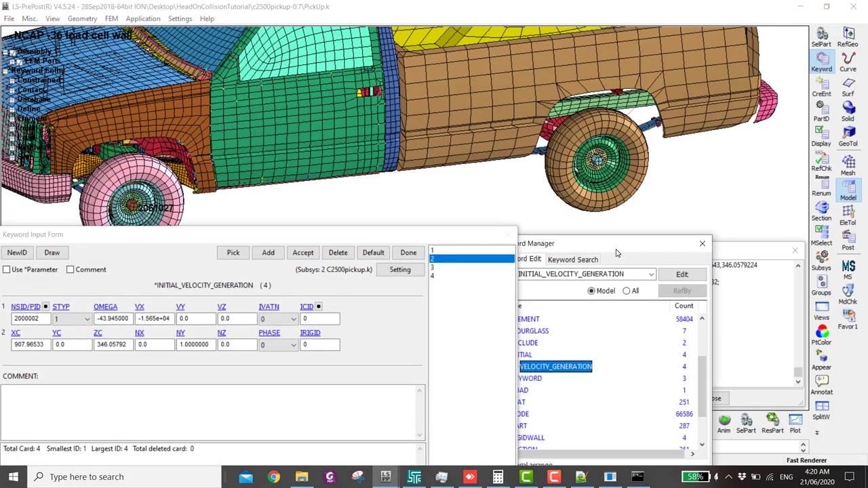
pyautogui.click(847, 192)
pyautogui.click(821, 312)
pyautogui.scroll(4, 609, 175)
pyautogui.scroll(3, 608, 175)
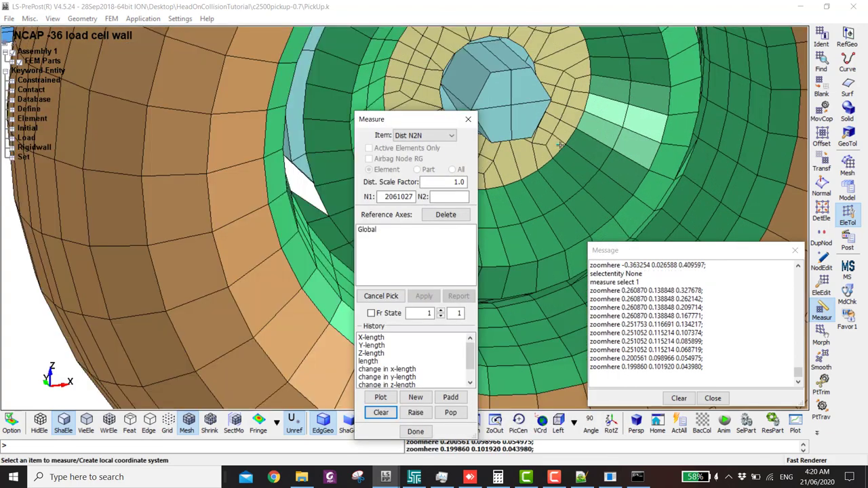
pyautogui.click(556, 145)
pyautogui.click(554, 144)
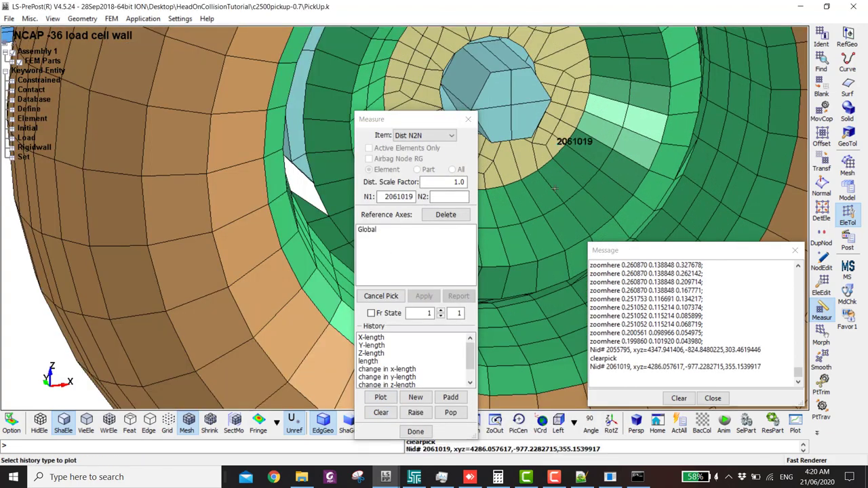
pyautogui.press('Escape')
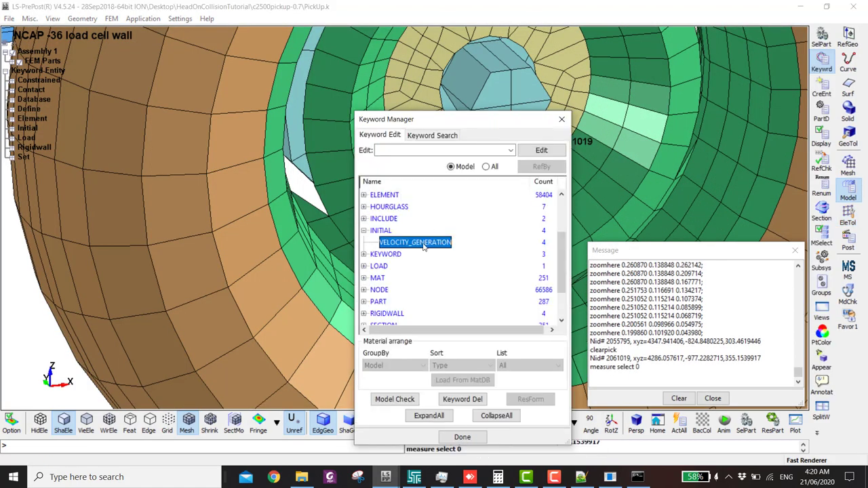
# Paste the copied coordinates into the comment of velocity entry 3 and set its ZC to 355.1539917
pyautogui.doubleClick(422, 243)
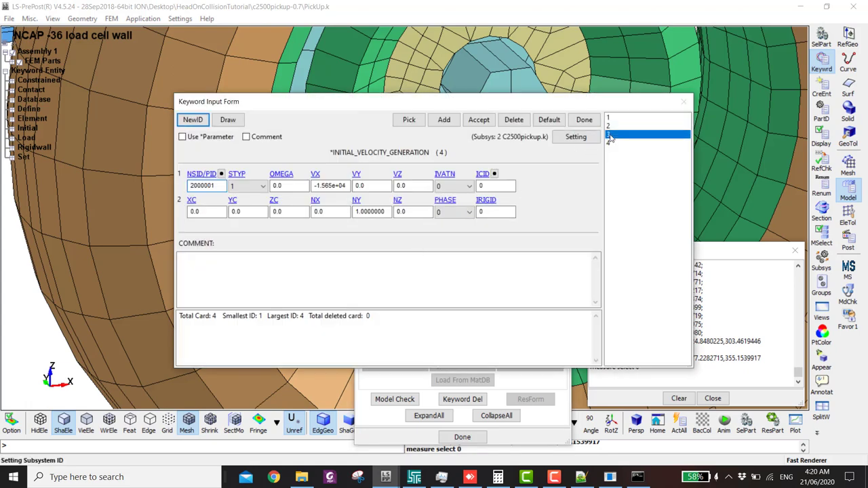
pyautogui.click(262, 261)
pyautogui.hotkey('ctrl', 'v')
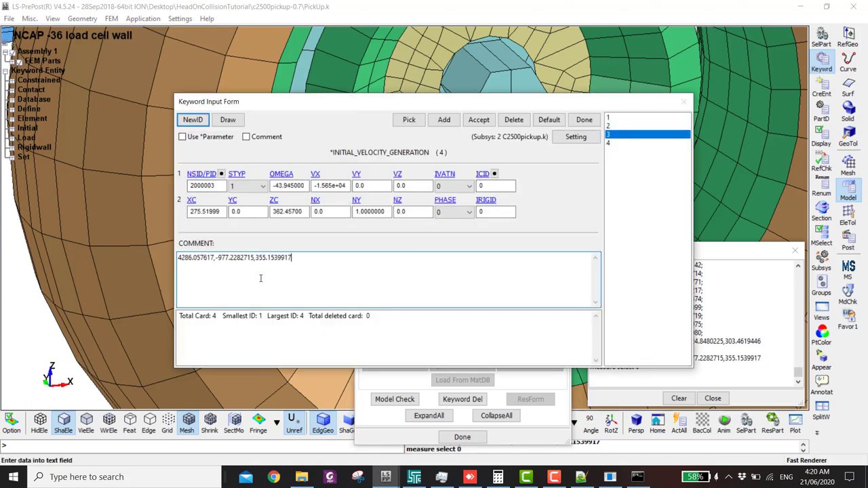
pyautogui.moveTo(302, 259); pyautogui.dragTo(255, 258)
pyautogui.hotkey('ctrl', 'c')
pyautogui.click(288, 211)
pyautogui.doubleClick(288, 211)
pyautogui.hotkey('ctrl', 'v')
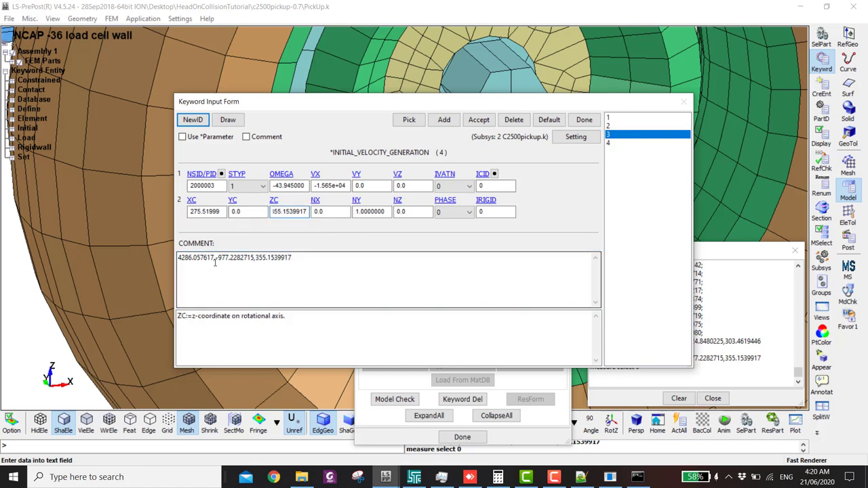
# Set XC of velocity entry 3 to 4286.057617 and accept the changes
pyautogui.moveTo(215, 257); pyautogui.dragTo(179, 246)
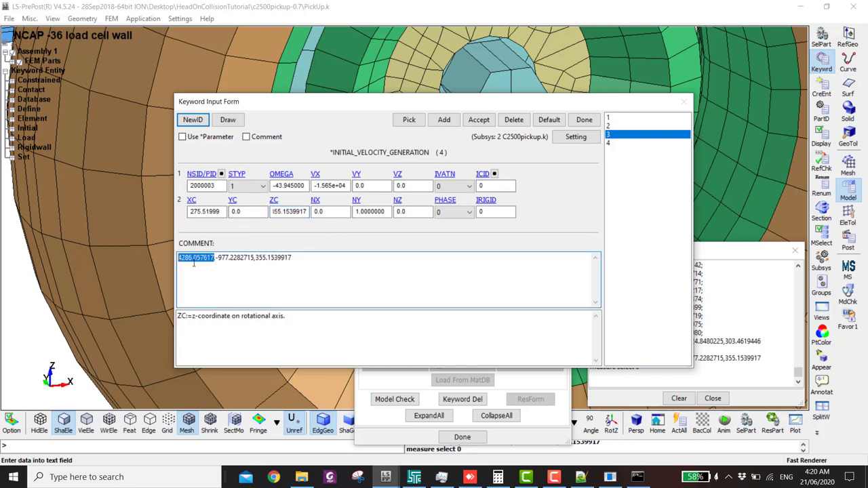
pyautogui.hotkey('ctrl', 'c')
pyautogui.doubleClick(205, 211)
pyautogui.hotkey('ctrl', 'v')
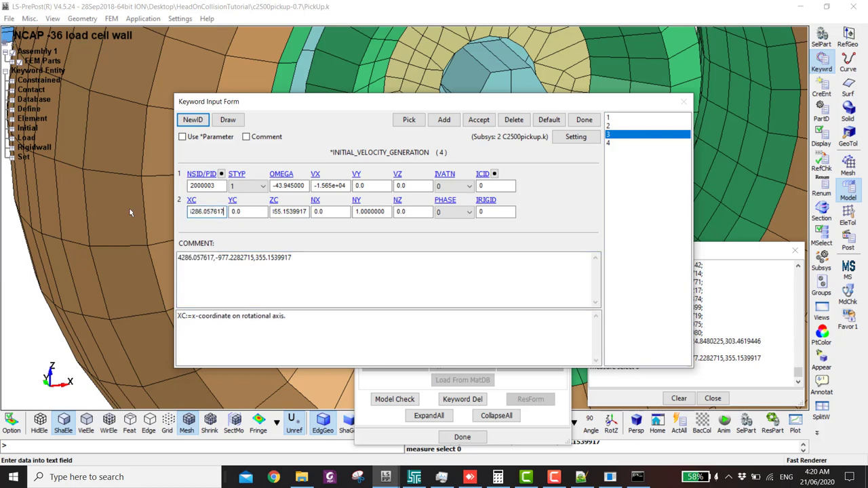
pyautogui.click(478, 119)
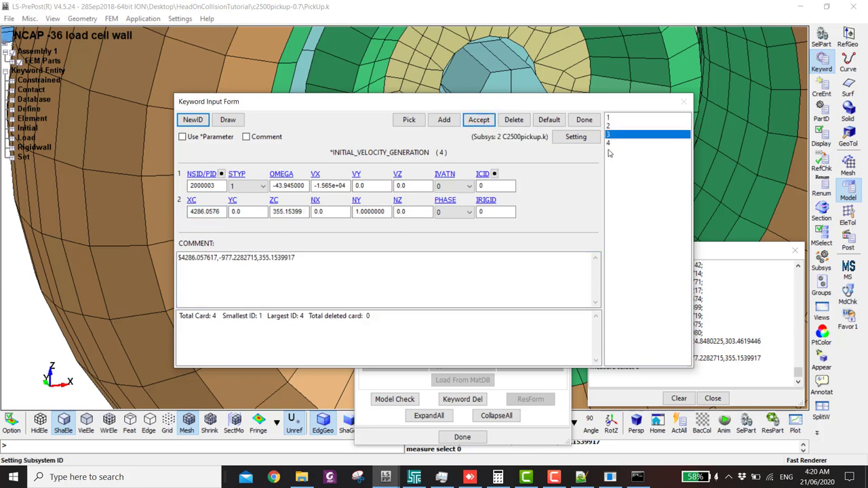
# Review velocity entries 4 through 1 and close the VELOCITY_GENERATION form
pyautogui.click(609, 144)
pyautogui.click(609, 134)
pyautogui.click(609, 126)
pyautogui.click(609, 118)
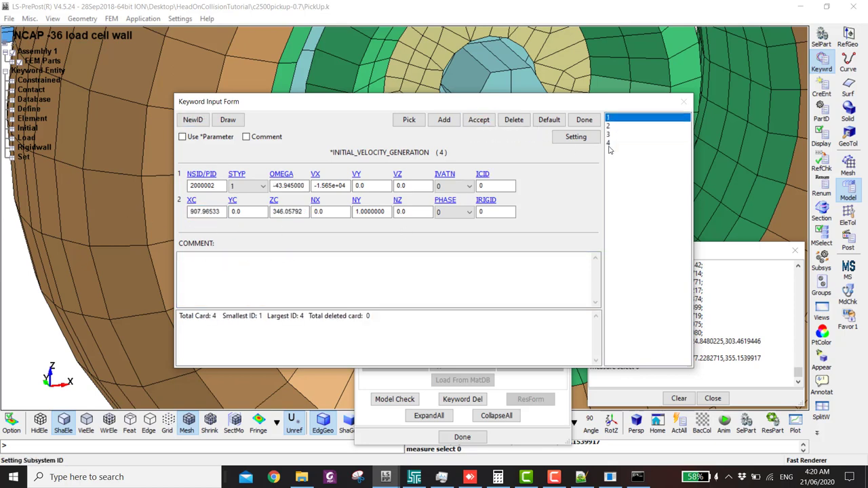
pyautogui.click(585, 119)
# Save the pickup model to the keyword file PickUp.k
pyautogui.scroll(-7, 333, 133)
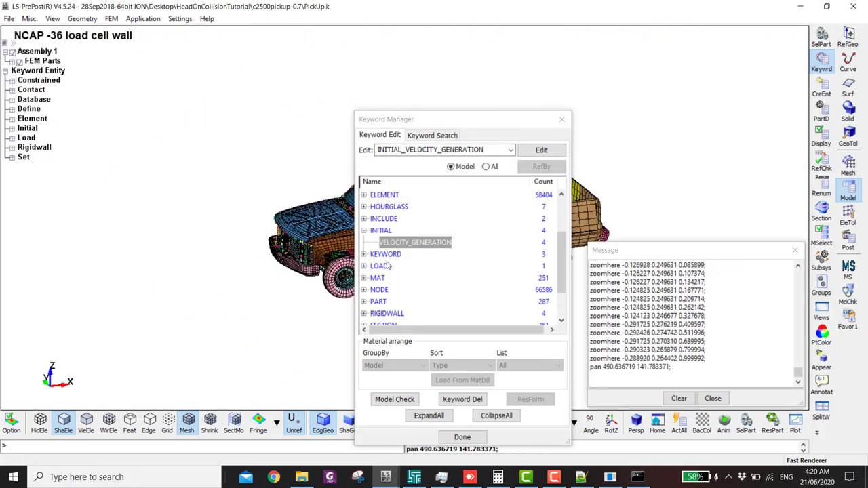
pyautogui.moveTo(305, 189); pyautogui.dragTo(267, 246, button='middle')
pyautogui.scroll(3, 267, 246)
pyautogui.hotkey('ctrl', 's')
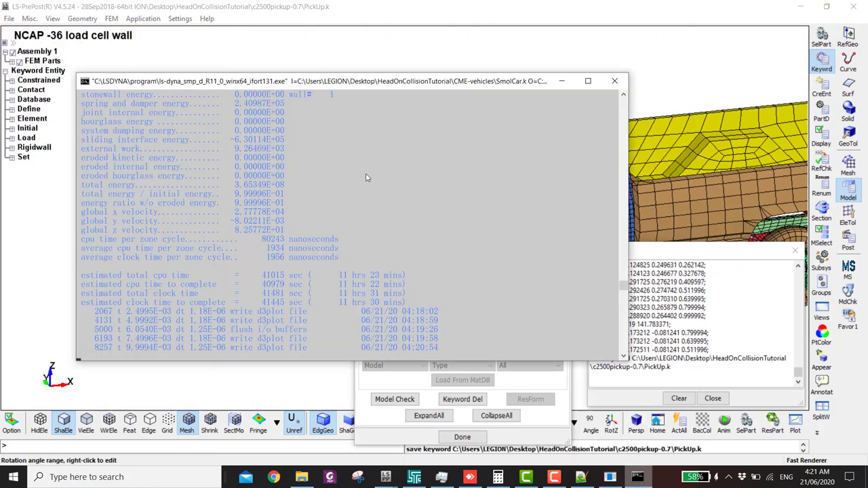
# Switch to the LS-DYNA solver console, stop the SmolCar.k run with sw1 and close the console
pyautogui.press('Return')
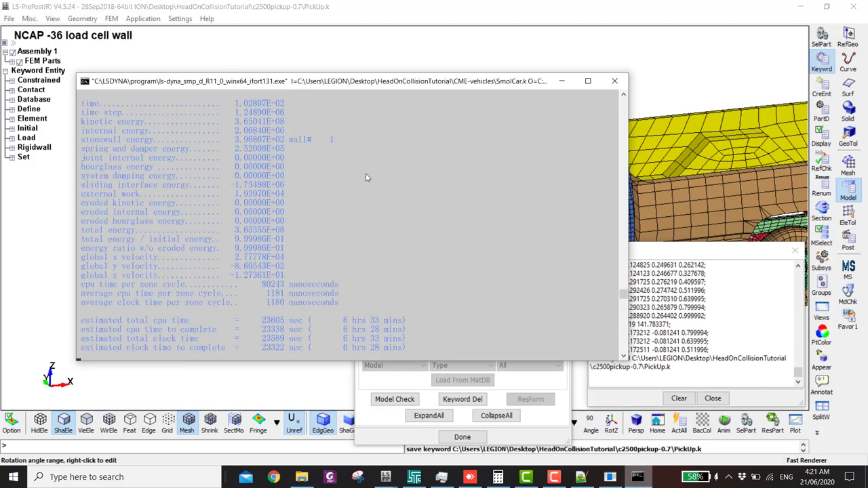
pyautogui.click(415, 476)
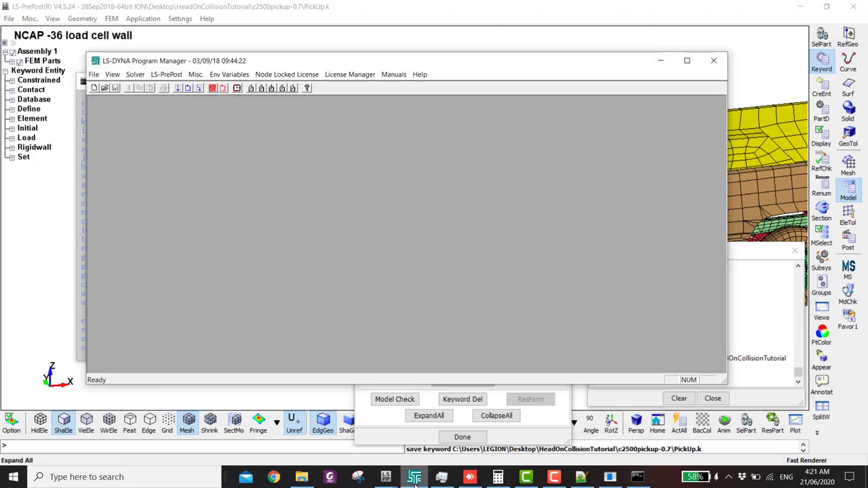
pyautogui.click(83, 122)
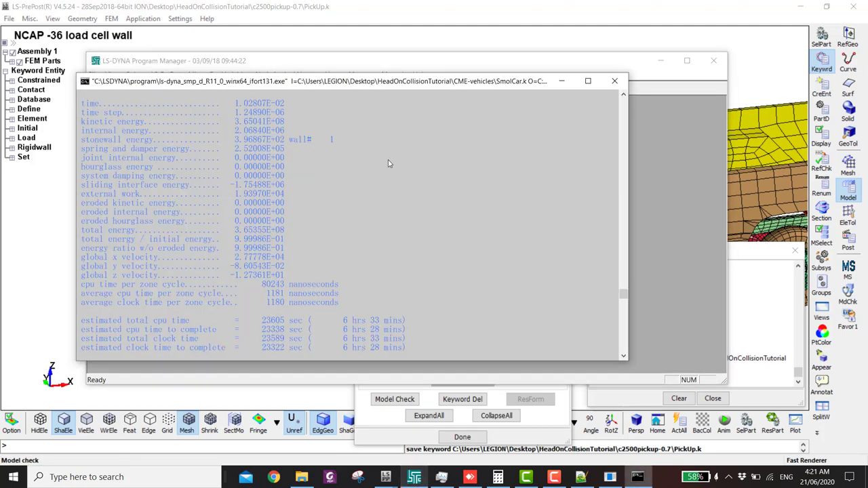
pyautogui.hotkey('ctrl', 'c')
pyautogui.write('sw1')
pyautogui.press('Return')
pyautogui.click(614, 81)
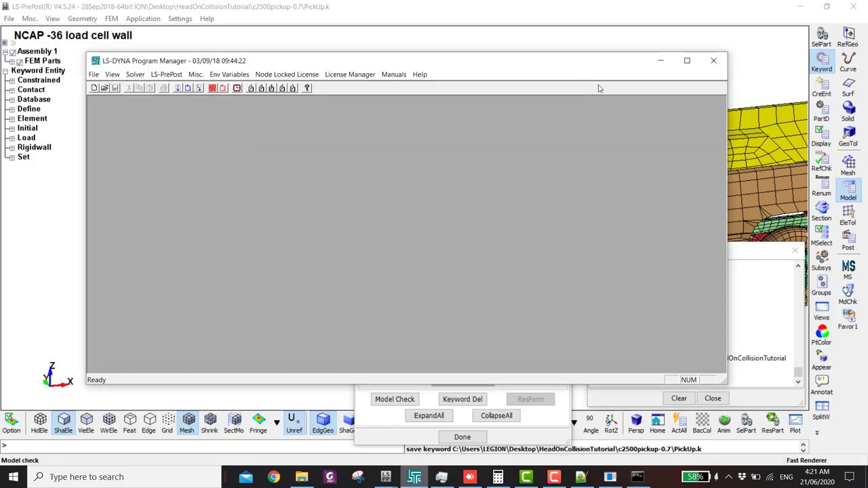
# Open the last cme-vehicles d3plot from LS-DYNA Program Manager in LS-PrePost and check the small car's animation
pyautogui.click(223, 89)
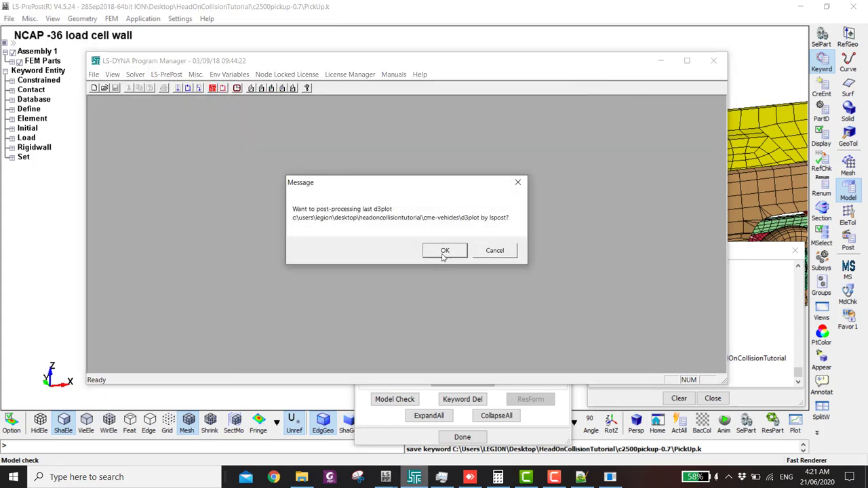
pyautogui.click(444, 251)
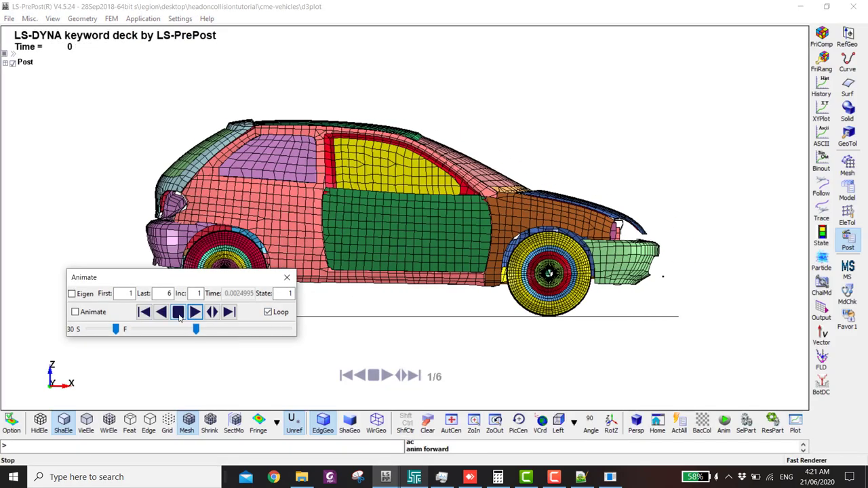
pyautogui.click(178, 312)
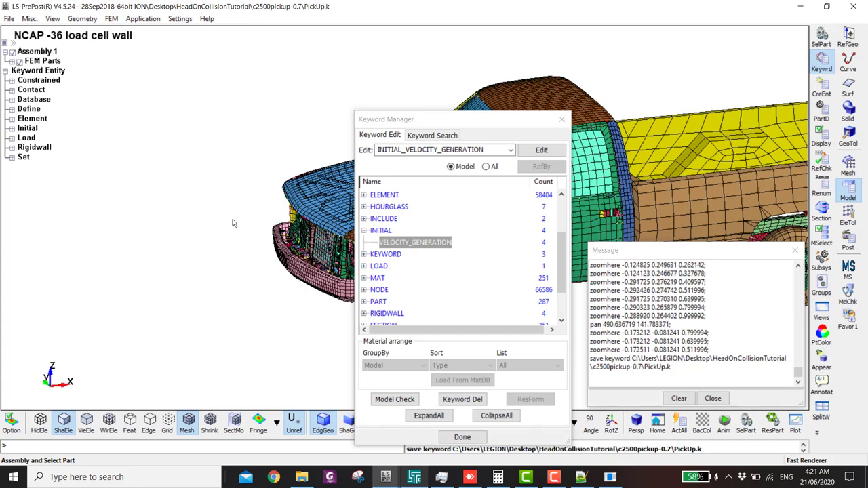
# Return to the PickUp.k model, move the Keyword Manager off the truck and reopen the initial VELOCITY_GENERATION form
pyautogui.scroll(-2, 232, 222)
pyautogui.moveTo(232, 222); pyautogui.dragTo(250, 167, button='middle')
pyautogui.moveTo(421, 120); pyautogui.dragTo(743, 96)
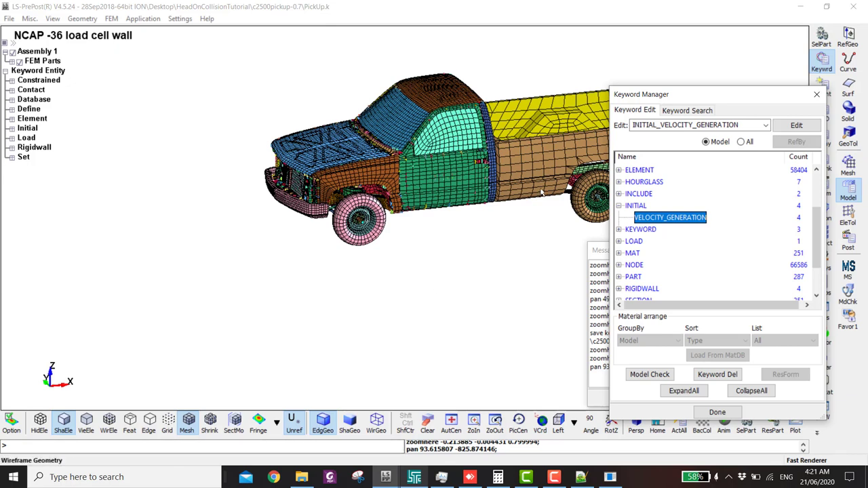
pyautogui.press('Left')
pyautogui.press('Left')
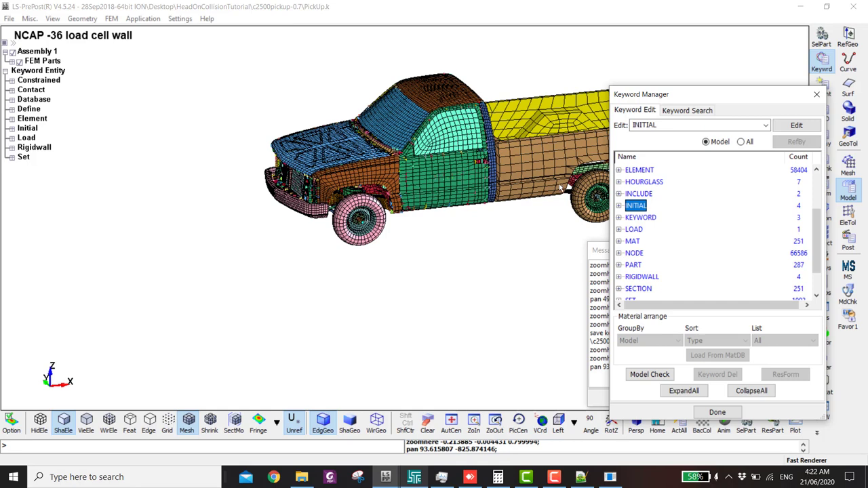
pyautogui.doubleClick(637, 217)
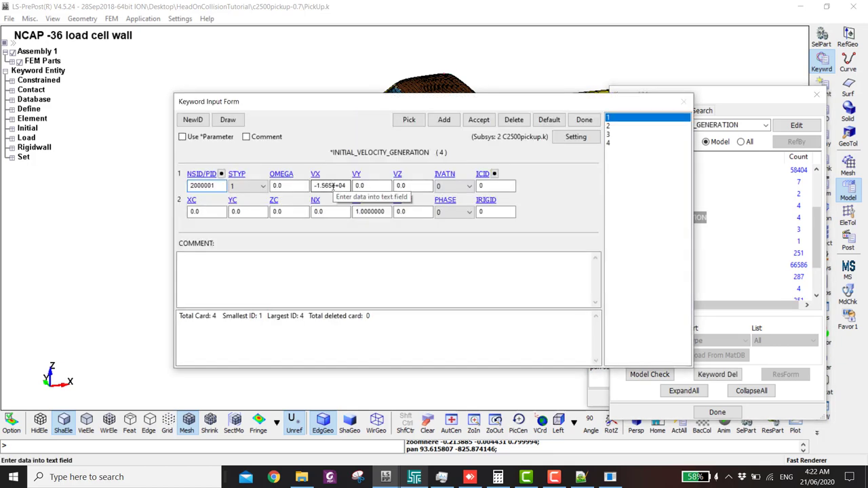
# Check the sign of the VX velocity in the pickup's first VELOCITY_GENERATION card and close the form
pyautogui.click(330, 185)
pyautogui.click(314, 185)
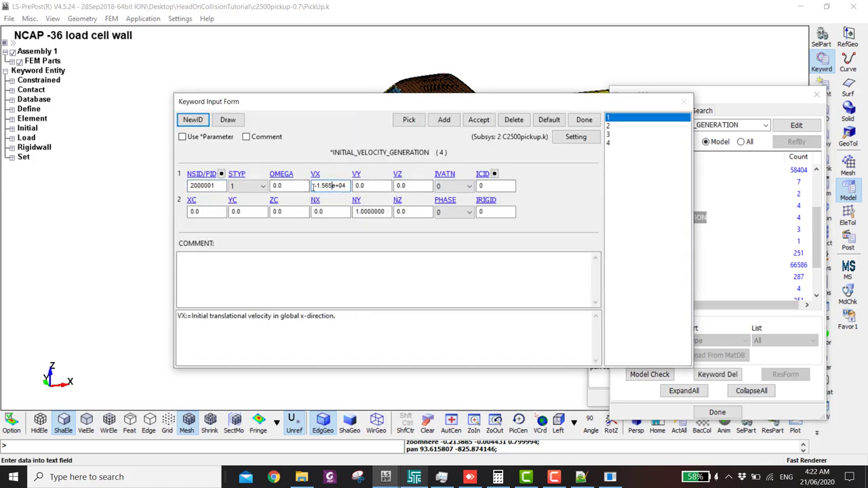
pyautogui.press('Delete')
pyautogui.write('-')
pyautogui.moveTo(310, 103); pyautogui.dragTo(347, 148)
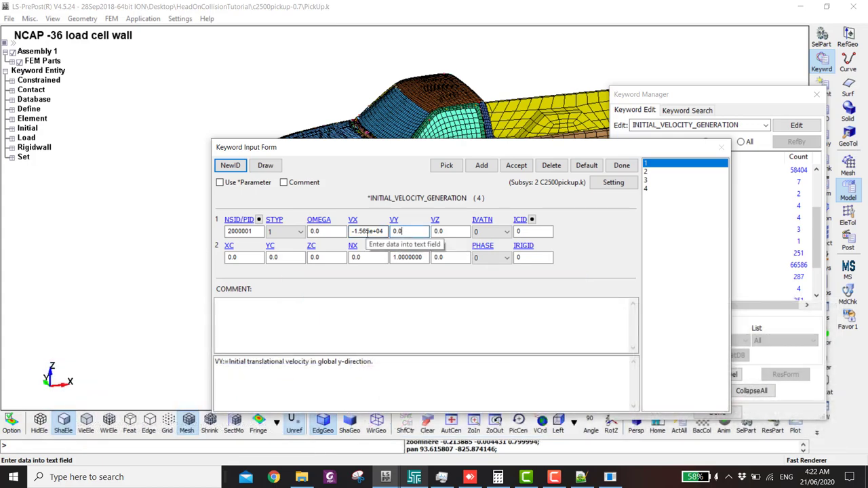
pyautogui.click(412, 232)
pyautogui.click(363, 232)
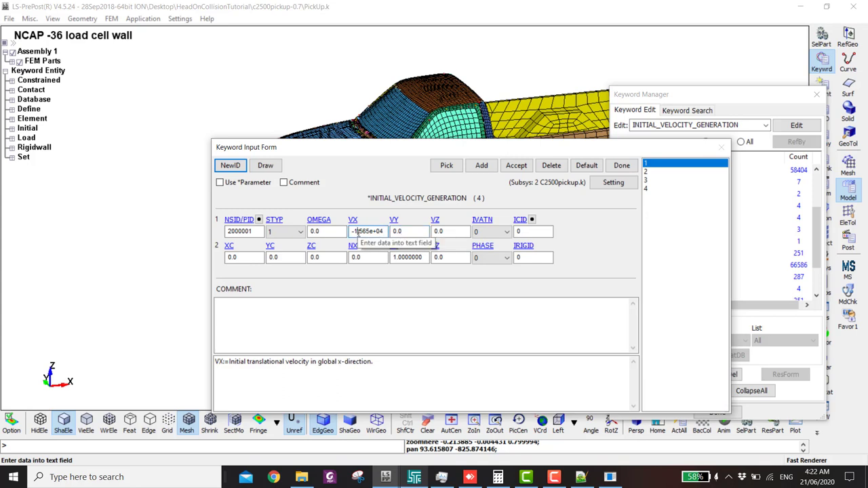
pyautogui.click(395, 231)
pyautogui.click(622, 167)
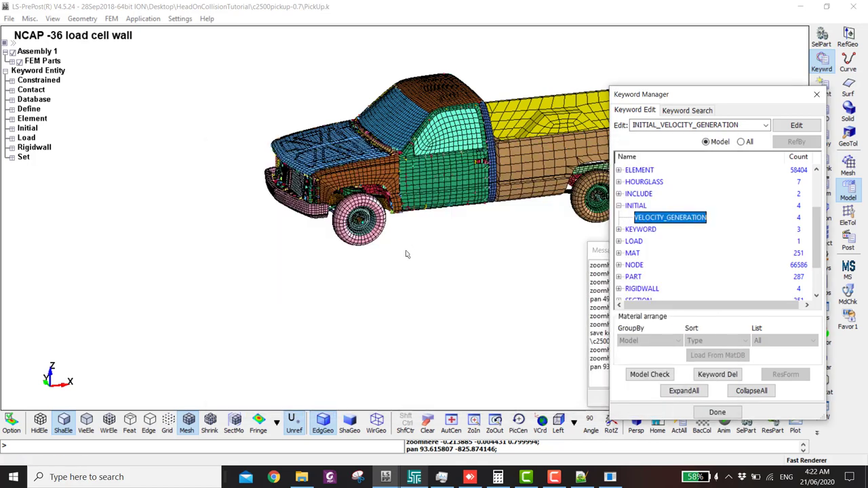
# Switch to the LS-PrePost window holding SmolCar.k and close that session
pyautogui.click(386, 476)
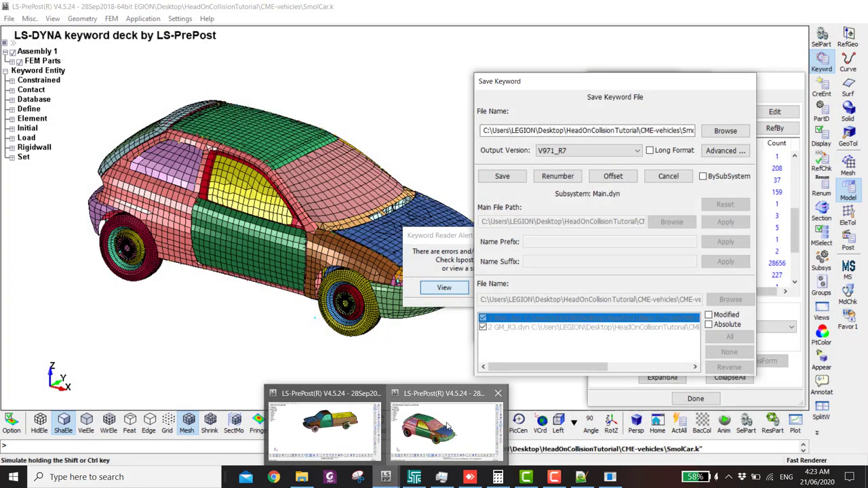
pyautogui.click(446, 427)
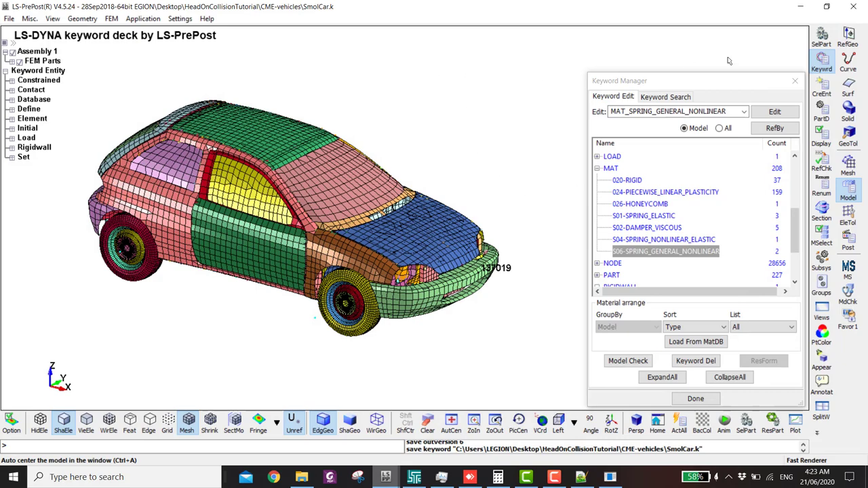
pyautogui.click(853, 6)
# In File Explorer, copy SmolCar.k from CME-vehicles into the HeadOnCollisionTutorial folder and rename the copy to Impact.k
pyautogui.click(301, 477)
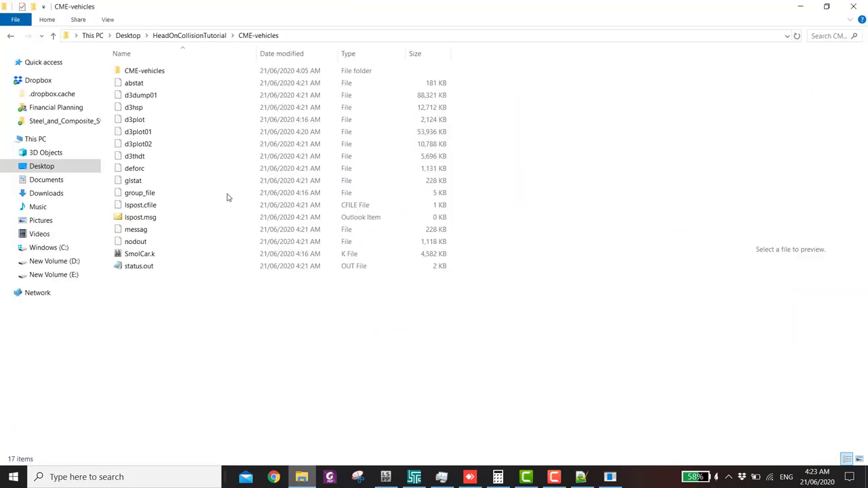
pyautogui.click(150, 253)
pyautogui.click(201, 35)
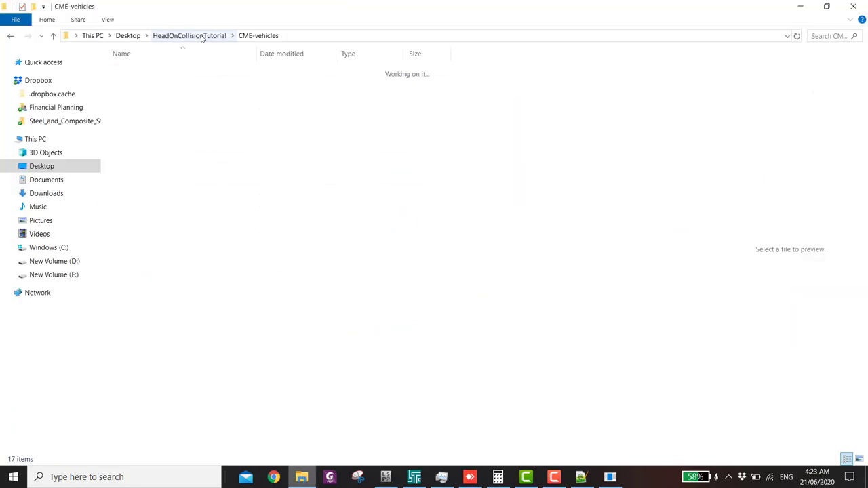
pyautogui.hotkey('ctrl', 'v')
pyautogui.press('F2')
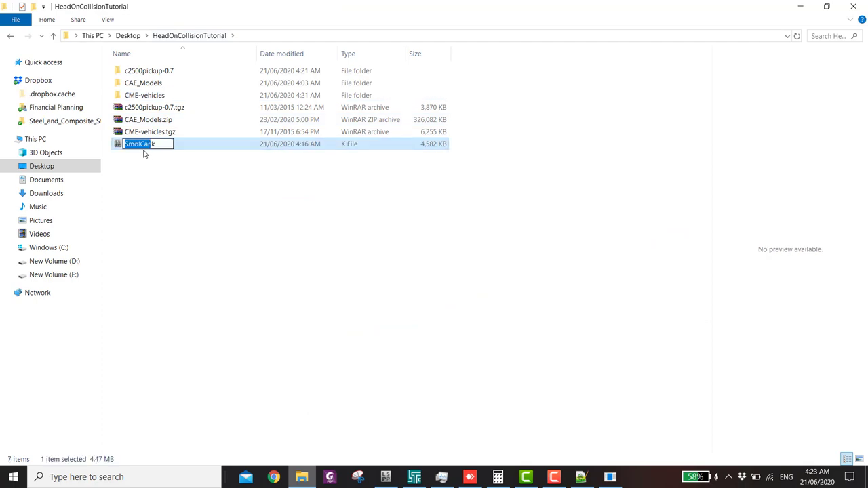
pyautogui.write('Impact')
pyautogui.press('Return')
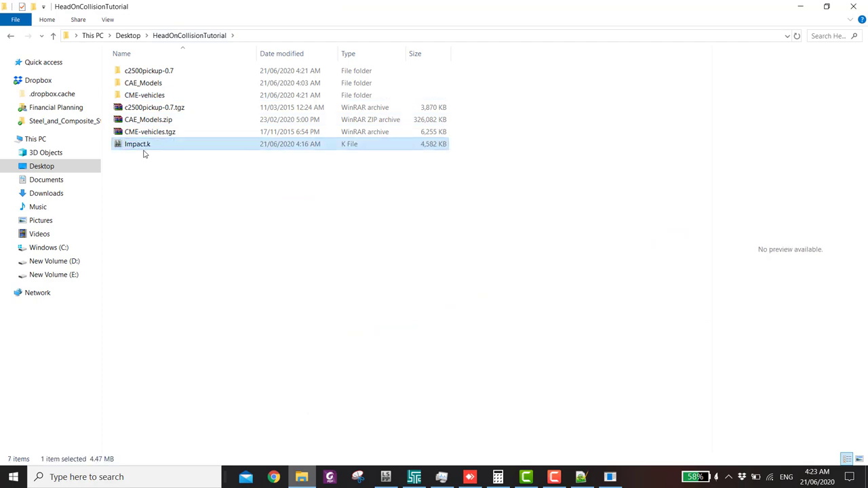
# Open Impact.k in LS-PrePost and bring up the Keyword Manager beside the small car
pyautogui.doubleClick(143, 148)
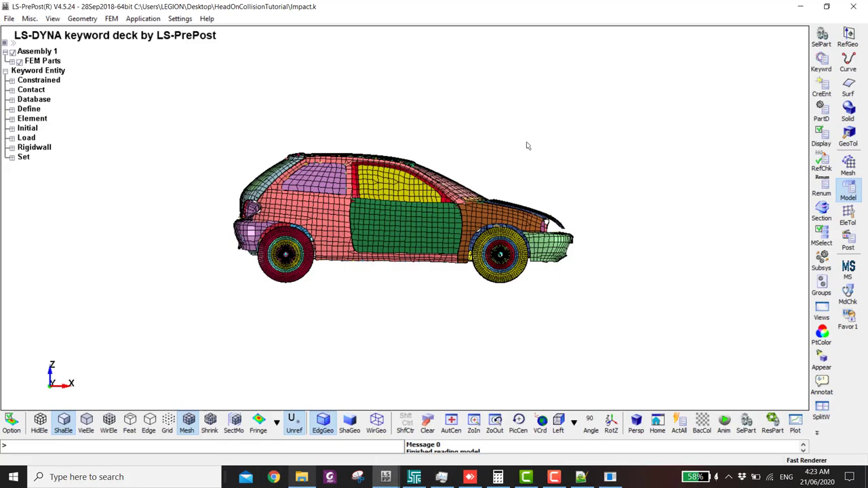
pyautogui.keyDown('shift'); pyautogui.moveTo(527, 143); pyautogui.dragTo(494, 238); pyautogui.keyUp('shift')
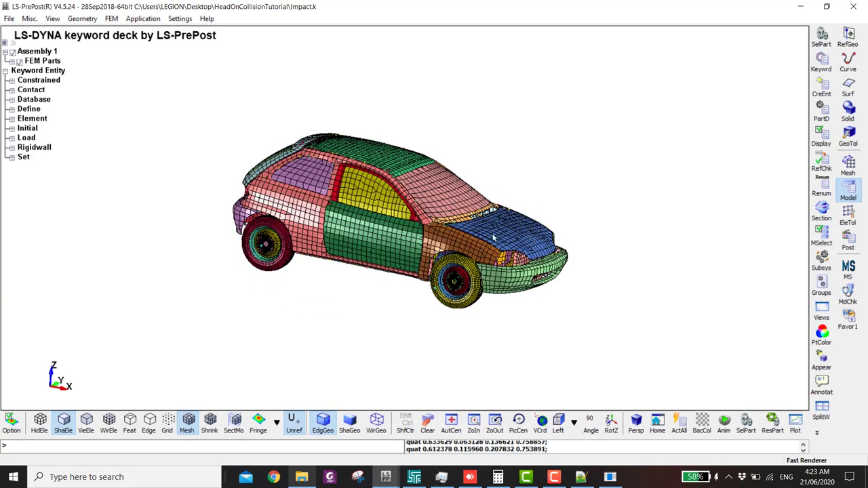
pyautogui.click(821, 63)
pyautogui.keyDown('shift'); pyautogui.moveTo(397, 106); pyautogui.dragTo(430, 142); pyautogui.keyUp('shift')
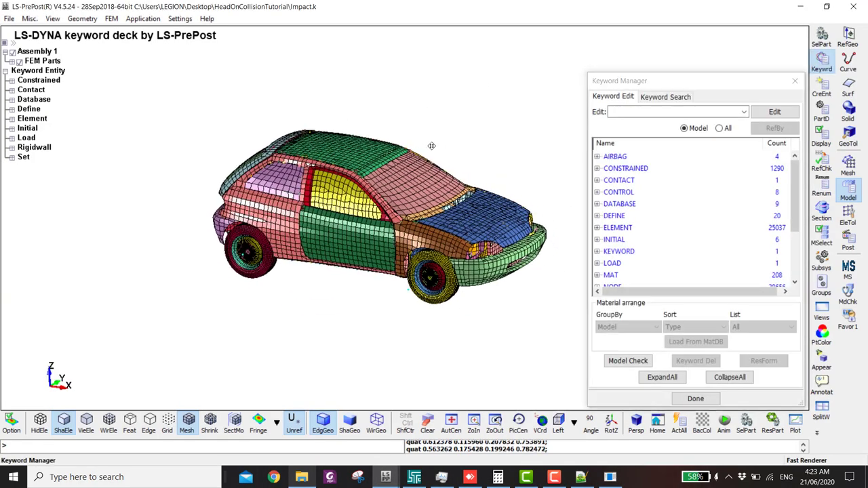
# Delete all CONTROL and DATABASE keywords from the Impact.k model
pyautogui.click(619, 203)
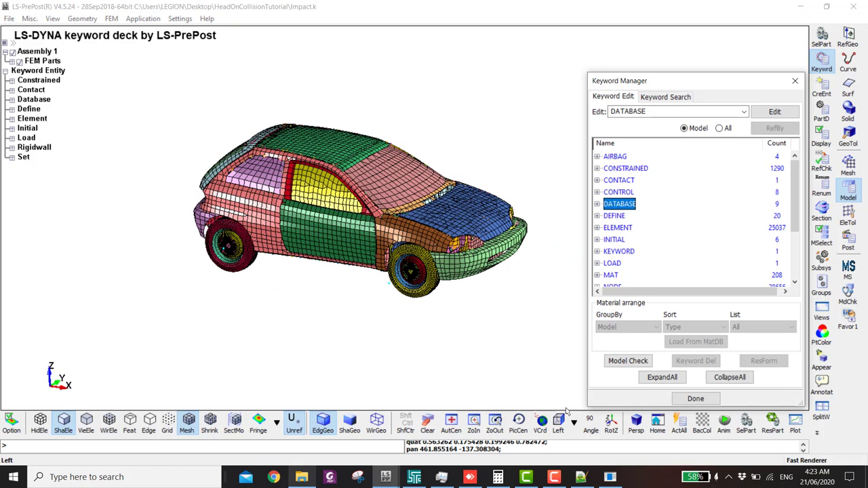
pyautogui.click(619, 193)
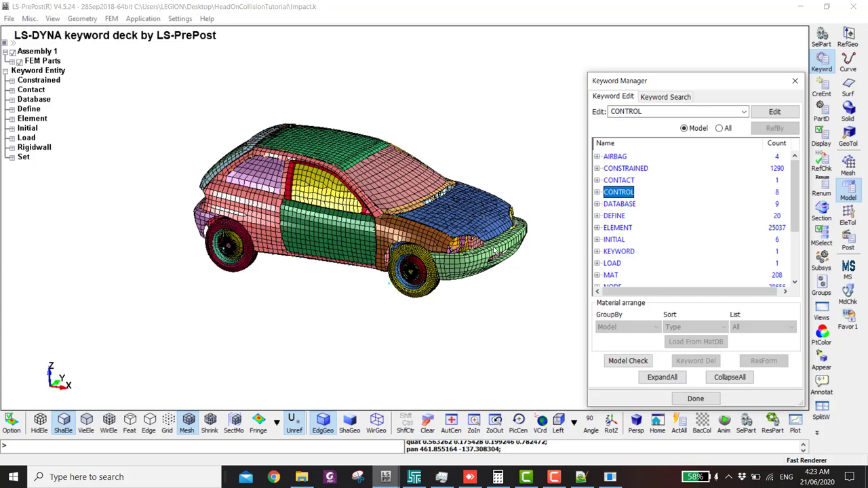
pyautogui.press('Delete')
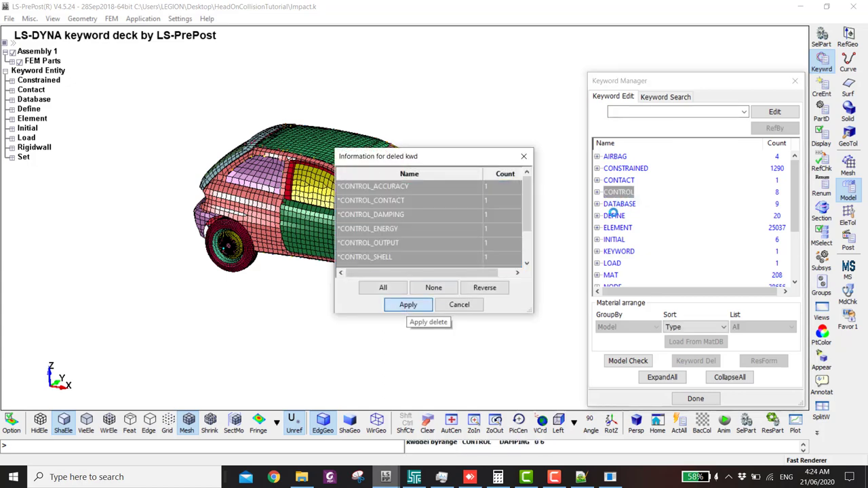
pyautogui.press('Return')
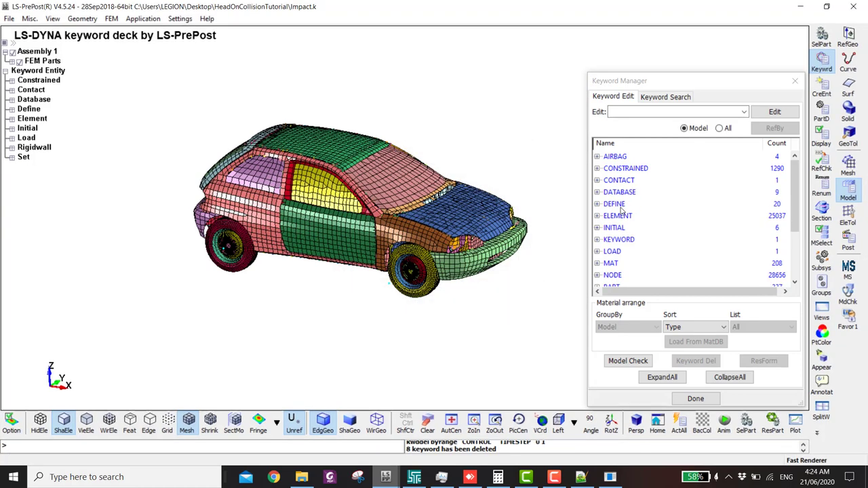
pyautogui.rightClick(621, 194)
pyautogui.press('Delete')
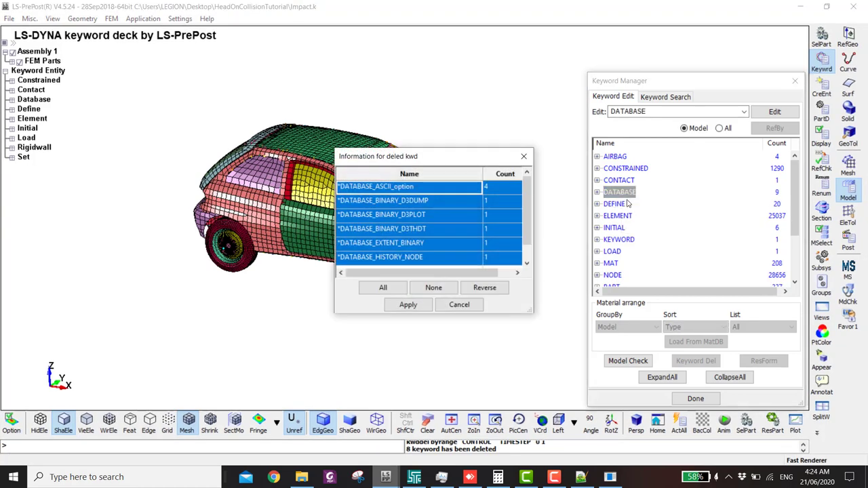
pyautogui.press('Return')
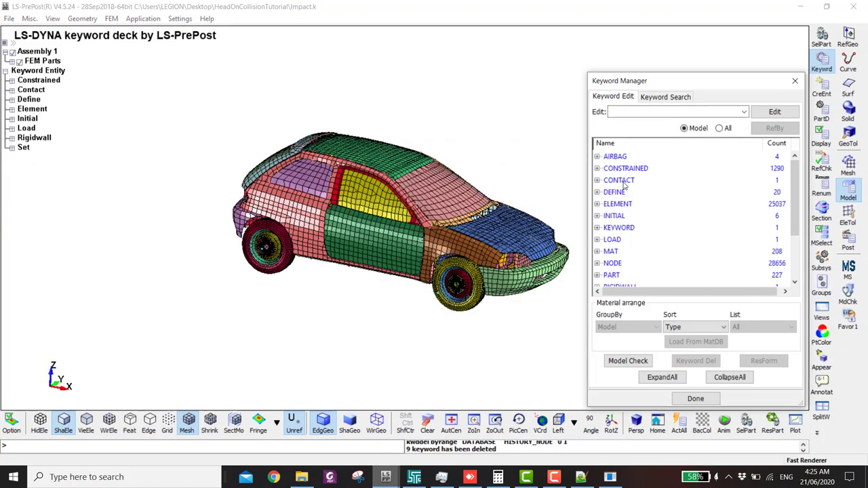
# Inspect the slave set ID in the CONTACT_AUTOMATIC_SINGLE_SURFACE card and close the form
pyautogui.click(597, 180)
pyautogui.click(623, 192)
pyautogui.click(643, 194)
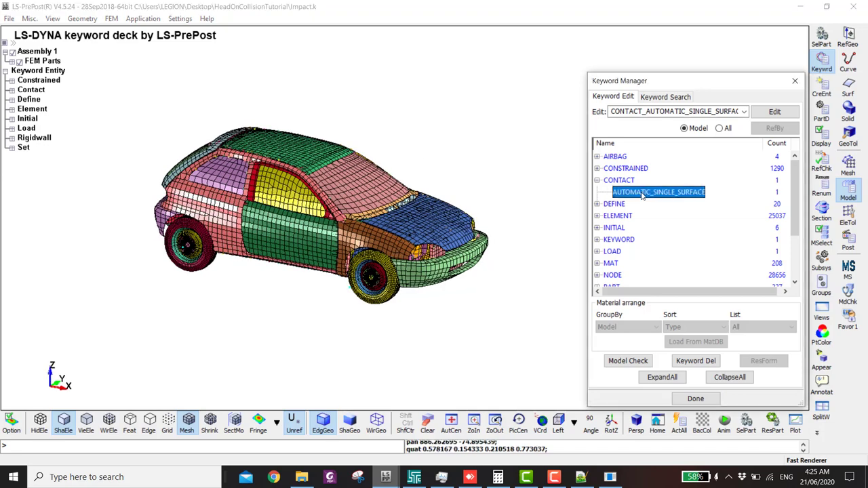
pyautogui.doubleClick(642, 193)
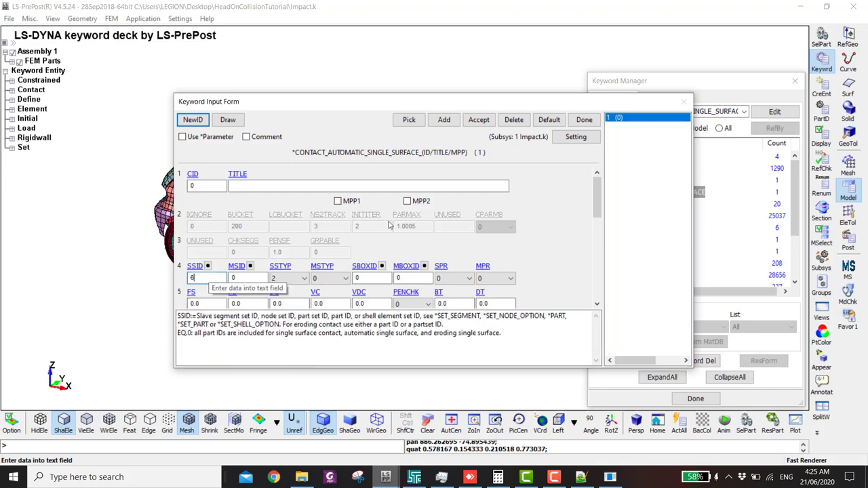
pyautogui.click(583, 120)
pyautogui.click(444, 255)
# Show part set 6 among the SET_PART entities to examine which car parts it covers, then clear the selection
pyautogui.click(821, 88)
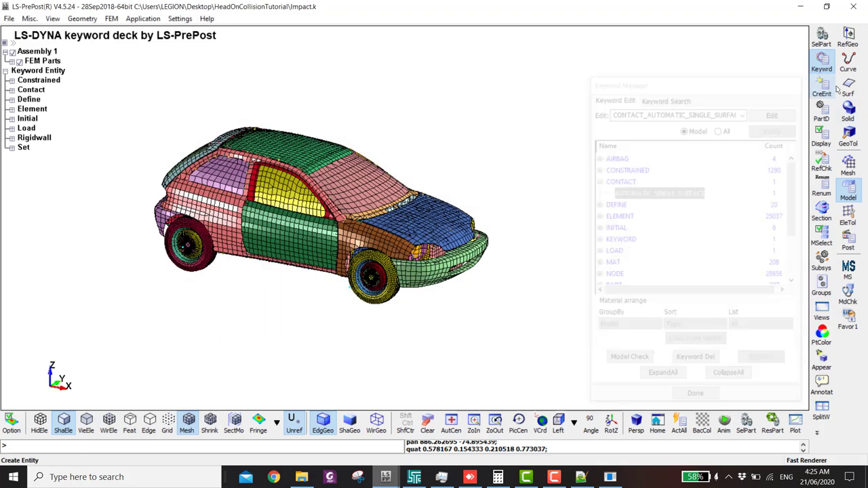
pyautogui.click(641, 230)
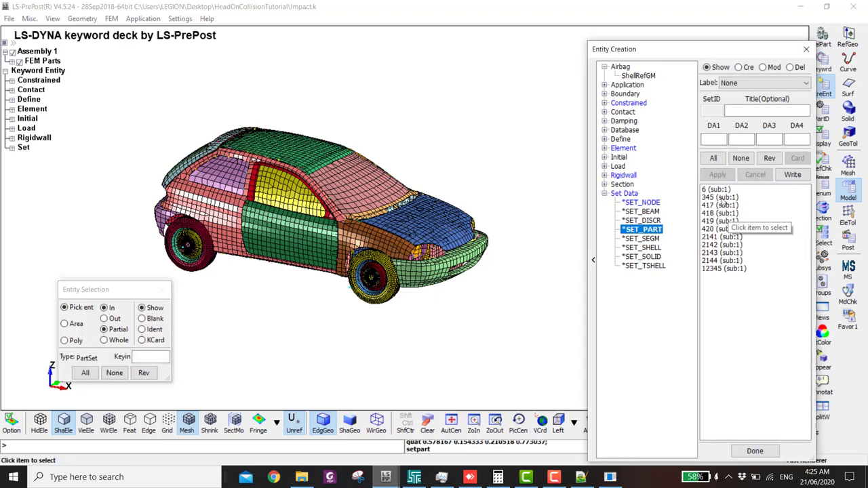
pyautogui.moveTo(380, 270)
pyautogui.keyDown('shift'); pyautogui.mouseDown()
pyautogui.moveTo(370, 278)
pyautogui.moveTo(375, 247)
pyautogui.mouseUp(); pyautogui.keyUp('shift')
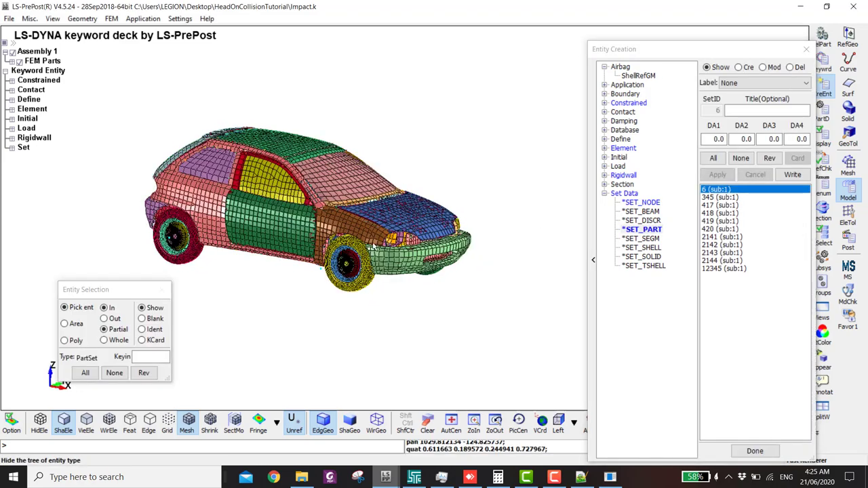
pyautogui.keyDown('shift'); pyautogui.moveTo(283, 203); pyautogui.dragTo(336, 256); pyautogui.keyUp('shift')
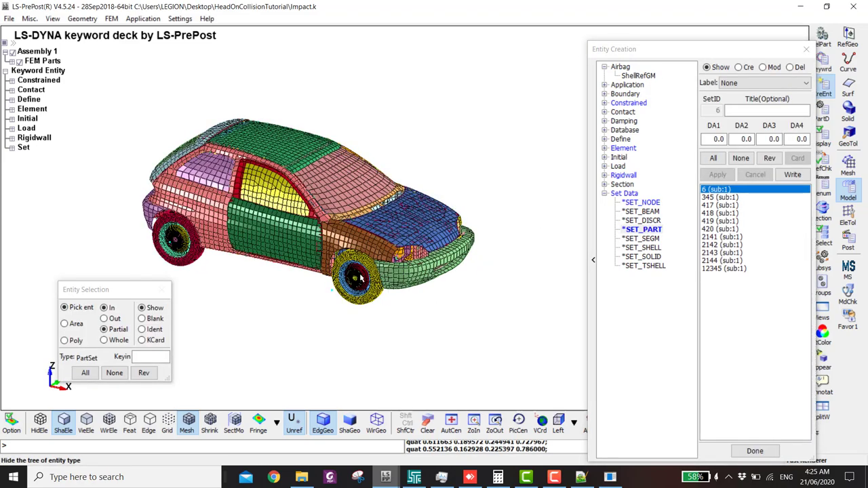
pyautogui.scroll(2, 361, 278)
pyautogui.click(740, 157)
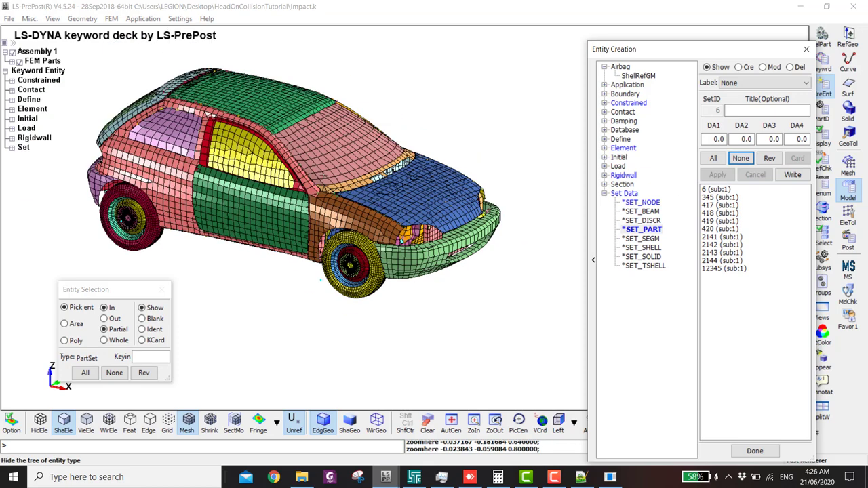
# Import PickUp.k from the c2500pickup-0.7 folder into Impact.k with ID offset and dismiss the keyword reader messages
pyautogui.click(822, 61)
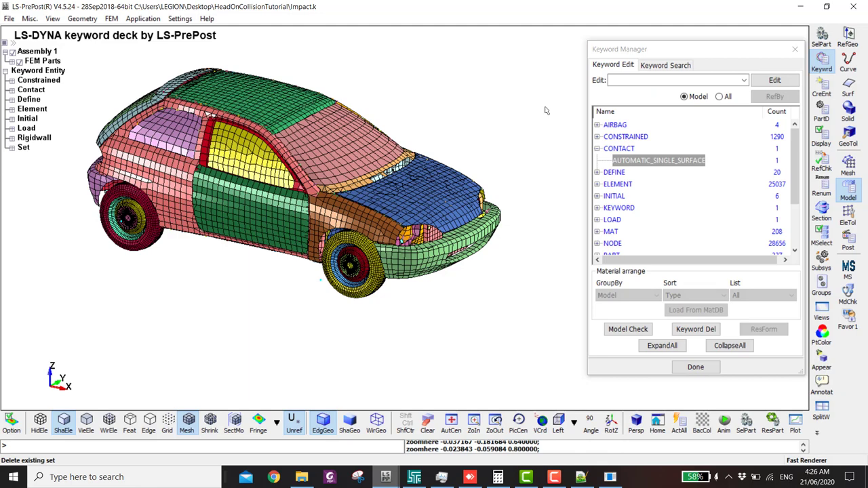
pyautogui.hotkey('ctrl', 'i')
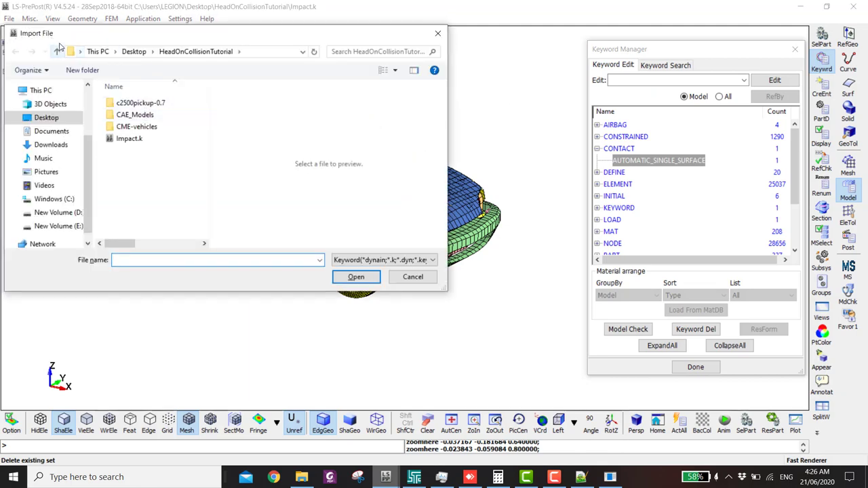
pyautogui.doubleClick(132, 103)
pyautogui.click(129, 115)
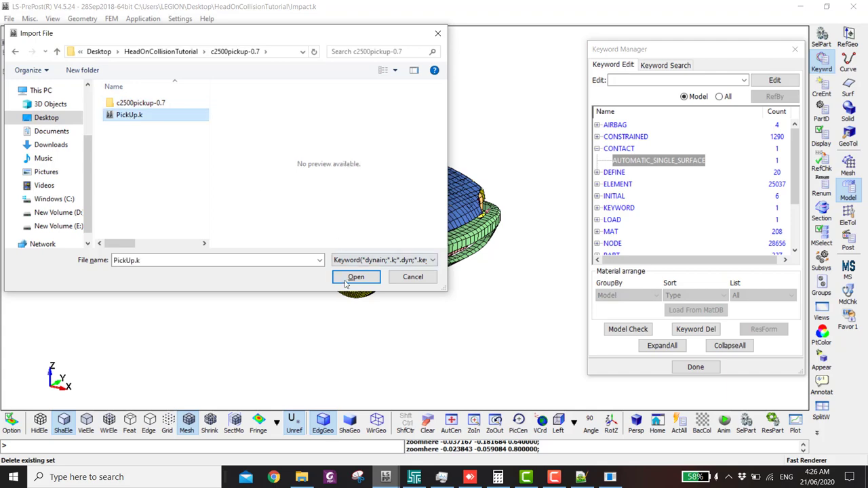
pyautogui.click(355, 278)
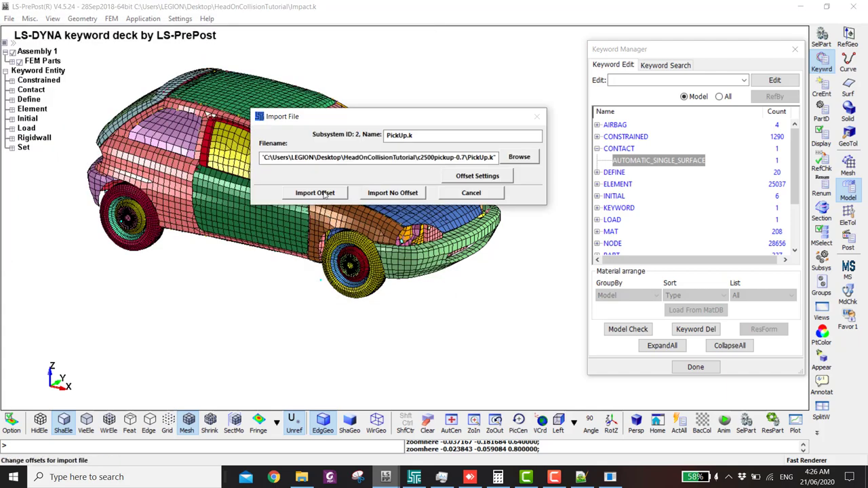
pyautogui.click(315, 194)
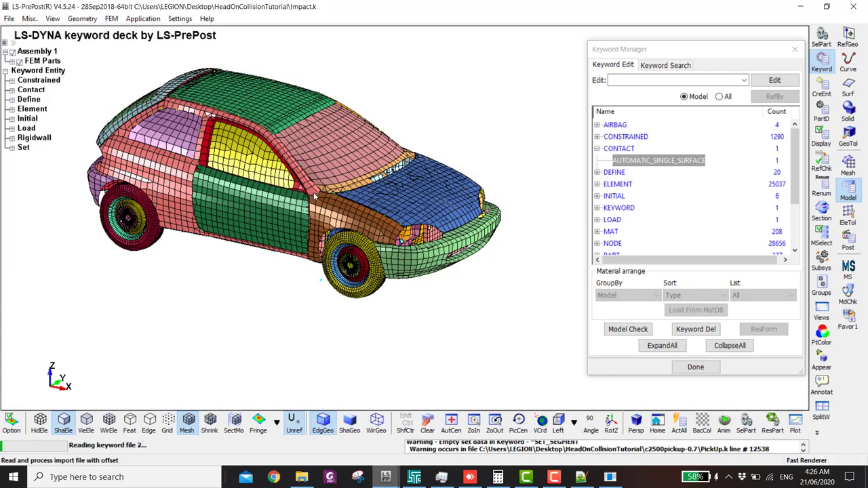
pyautogui.click(406, 262)
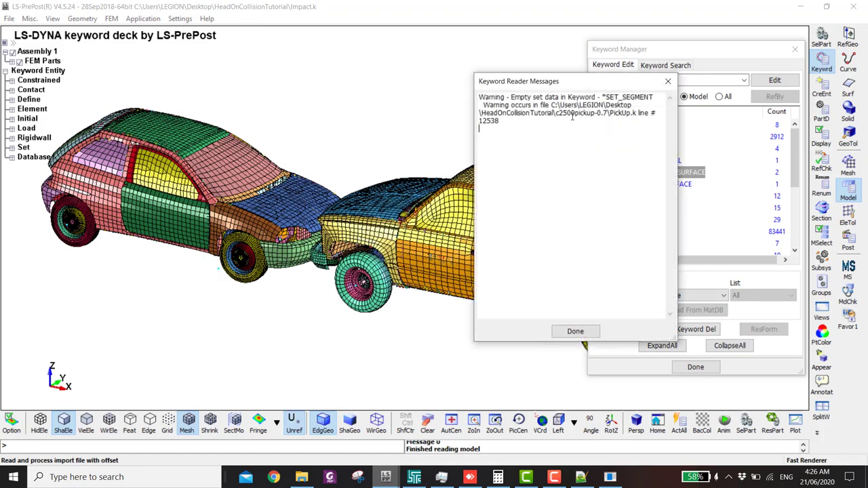
pyautogui.click(668, 82)
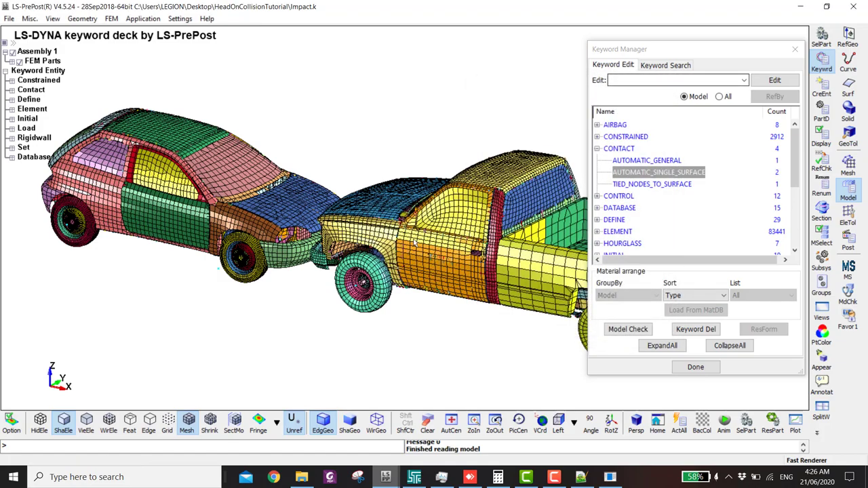
pyautogui.keyDown('shift'); pyautogui.moveTo(488, 203); pyautogui.dragTo(247, 234); pyautogui.keyUp('shift')
pyautogui.scroll(3, 418, 215)
pyautogui.scroll(-3, 418, 215)
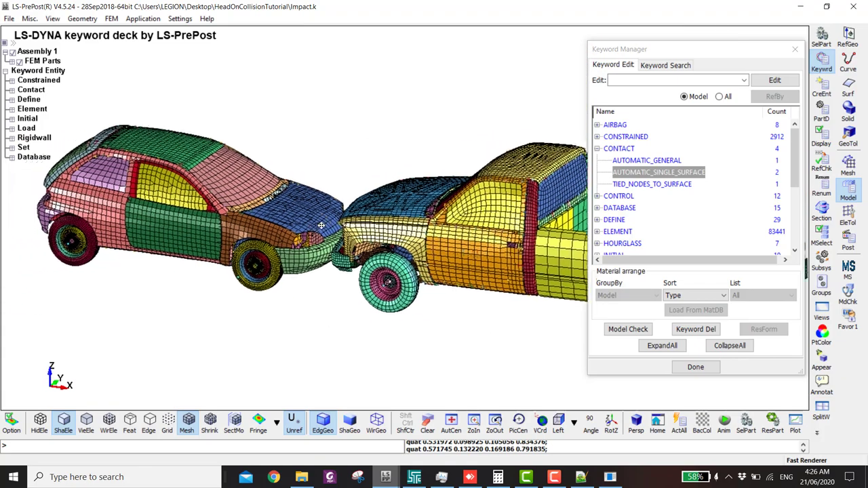
pyautogui.keyDown('shift'); pyautogui.moveTo(271, 237); pyautogui.dragTo(325, 217, button='middle'); pyautogui.keyUp('shift')
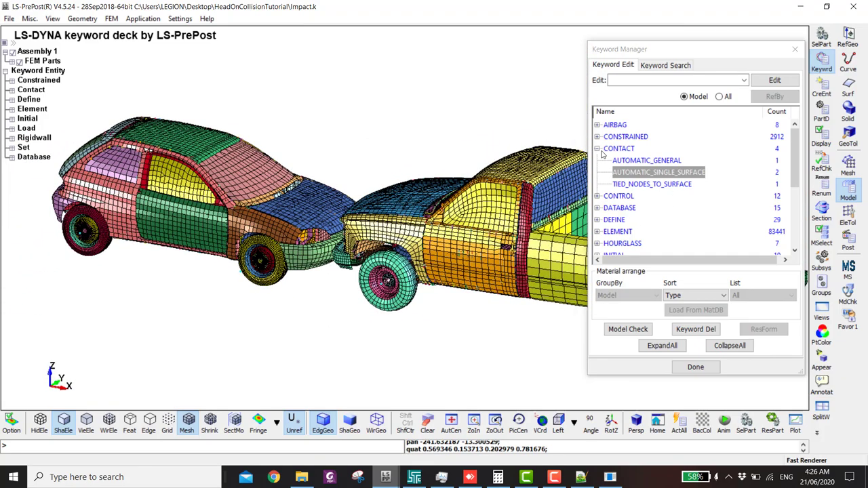
# Show pickup part set 2012346 among the SET_PART entities and switch the model display to edges only to examine its coverage
pyautogui.keyDown('shift'); pyautogui.moveTo(356, 277); pyautogui.dragTo(382, 282); pyautogui.keyUp('shift')
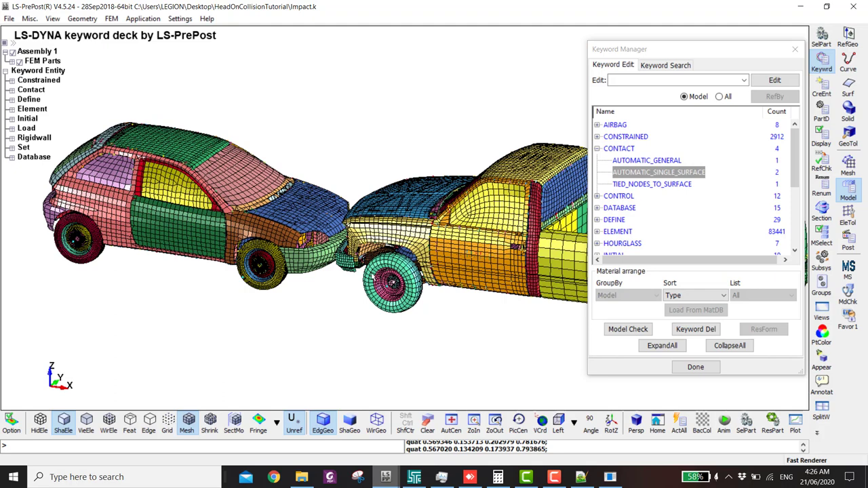
pyautogui.click(821, 87)
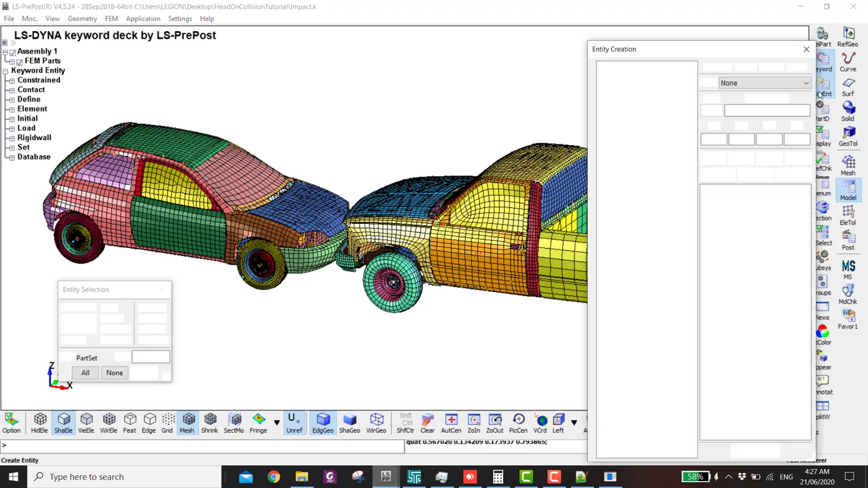
pyautogui.click(641, 230)
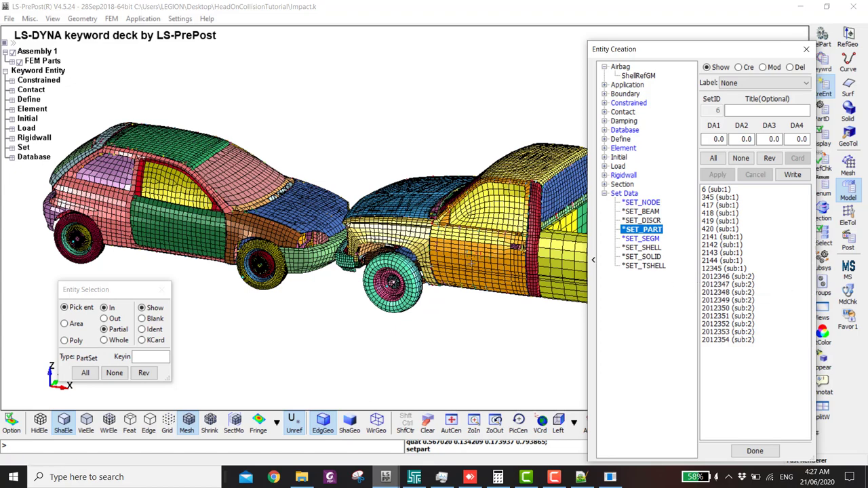
pyautogui.moveTo(457, 234); pyautogui.dragTo(441, 224, button='middle')
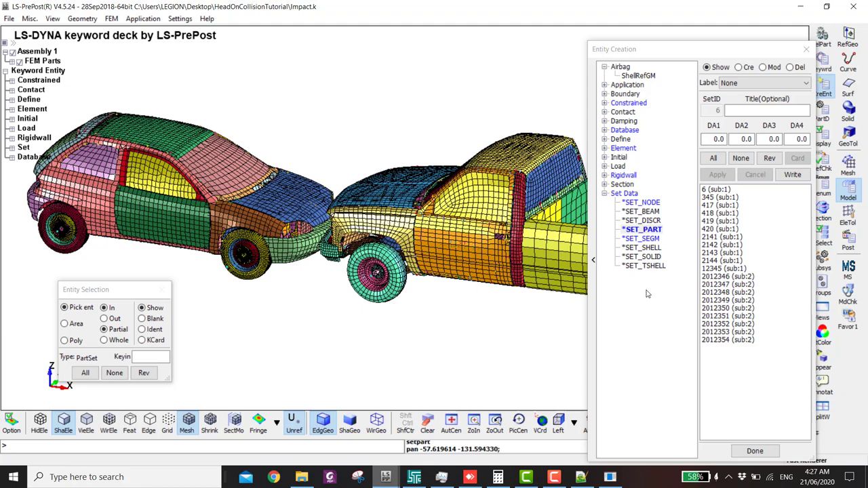
pyautogui.click(727, 276)
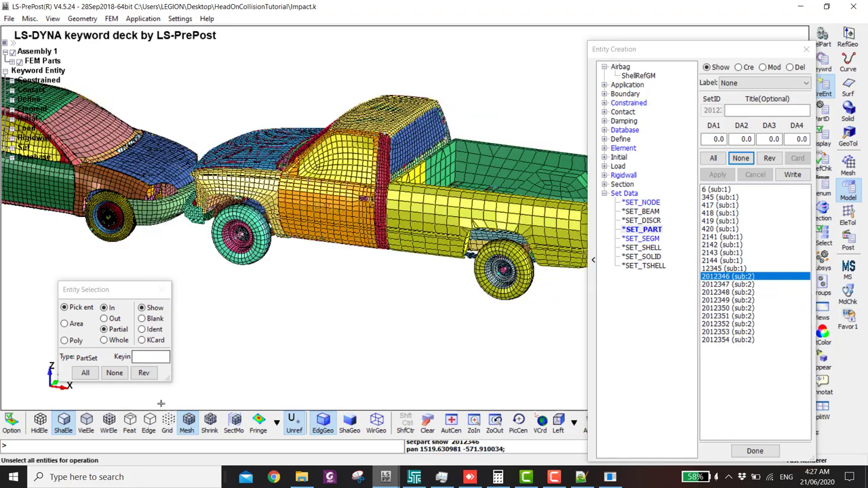
pyautogui.click(85, 422)
pyautogui.click(128, 422)
pyautogui.click(147, 424)
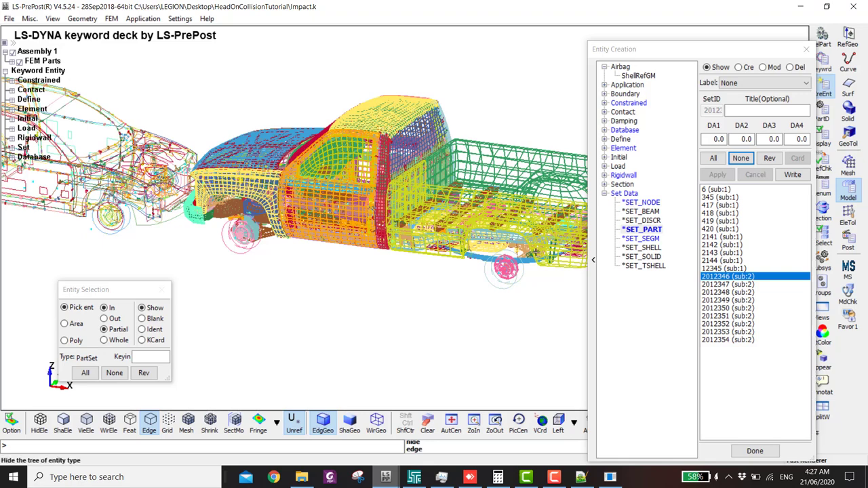
# Step through pickup part sets 2012347 to 2012354 and back to 2012346 to examine which parts each covers
pyautogui.click(746, 284)
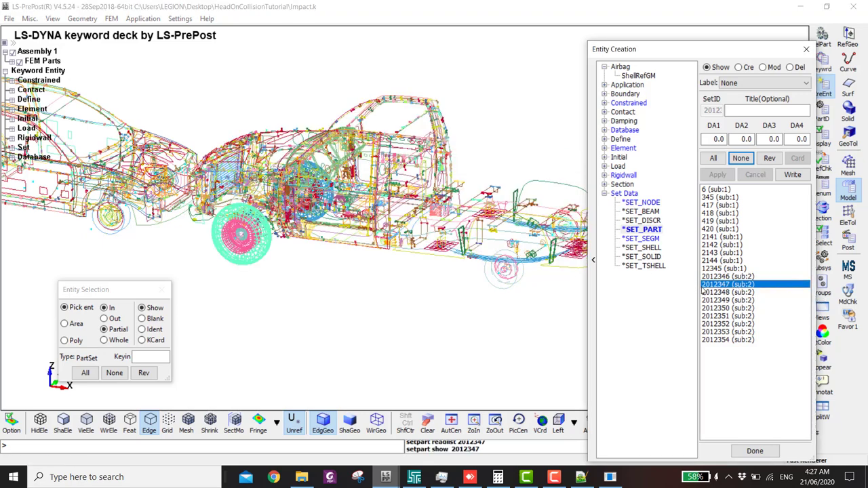
pyautogui.click(709, 292)
pyautogui.click(712, 301)
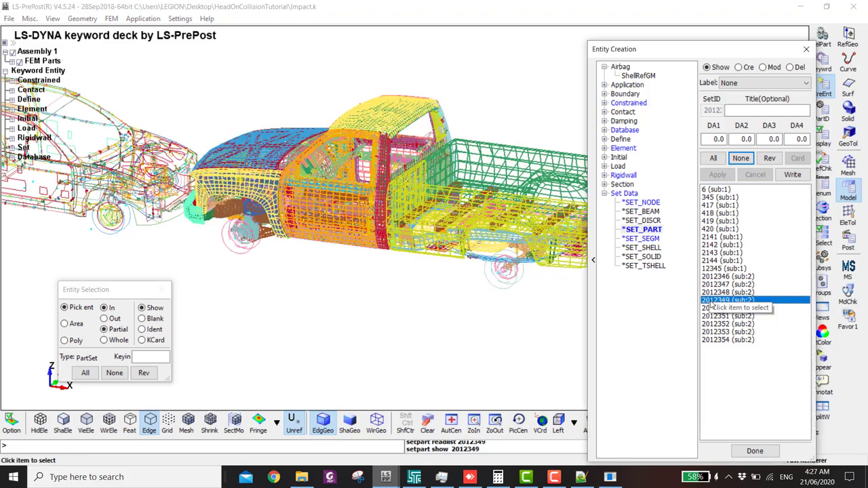
pyautogui.click(712, 309)
pyautogui.press('Down')
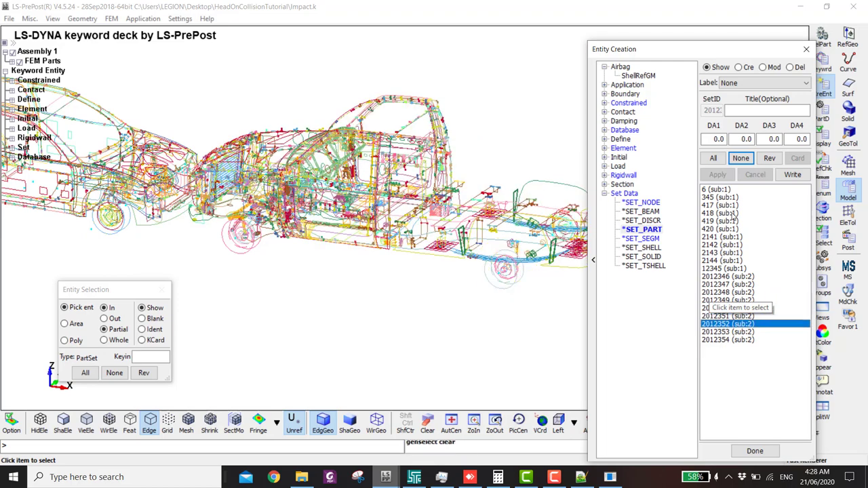
pyautogui.press('Down')
pyautogui.press('Down')
pyautogui.press('Down')
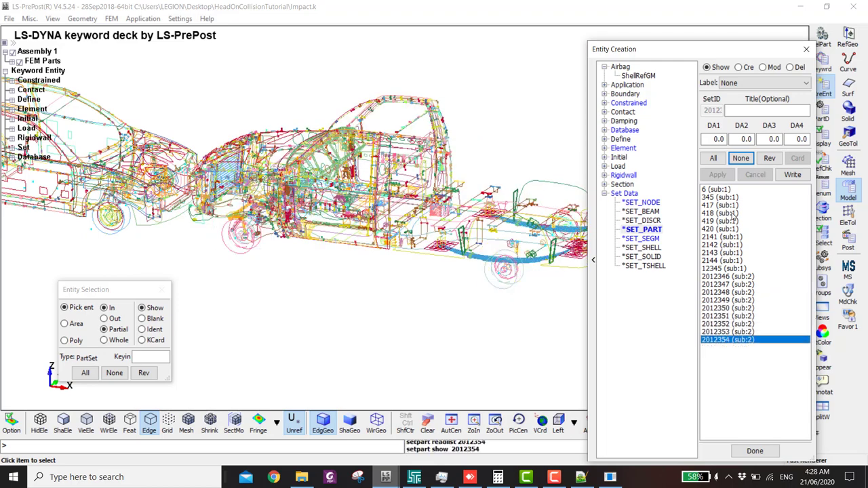
pyautogui.press('Up')
pyautogui.press('Up')
pyautogui.press('Up')
pyautogui.press('Up')
pyautogui.press('Up')
pyautogui.press('Up')
pyautogui.press('Up')
pyautogui.press('Up')
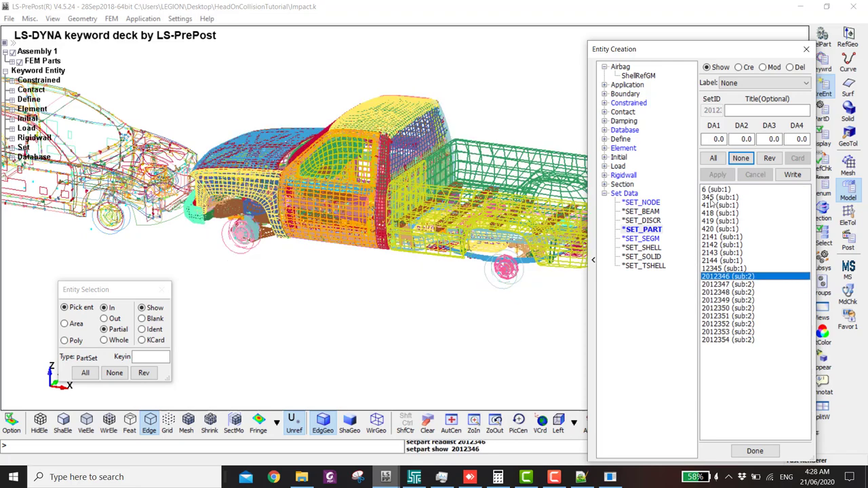
# Compare the coverage of car part set 6 with pickup part set 2012346, and close the entity creation window
pyautogui.moveTo(693, 53); pyautogui.dragTo(590, 21)
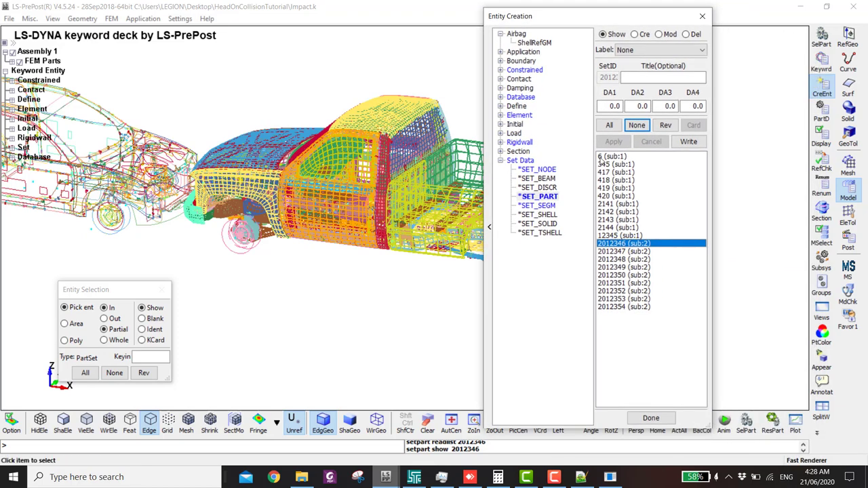
pyautogui.click(612, 157)
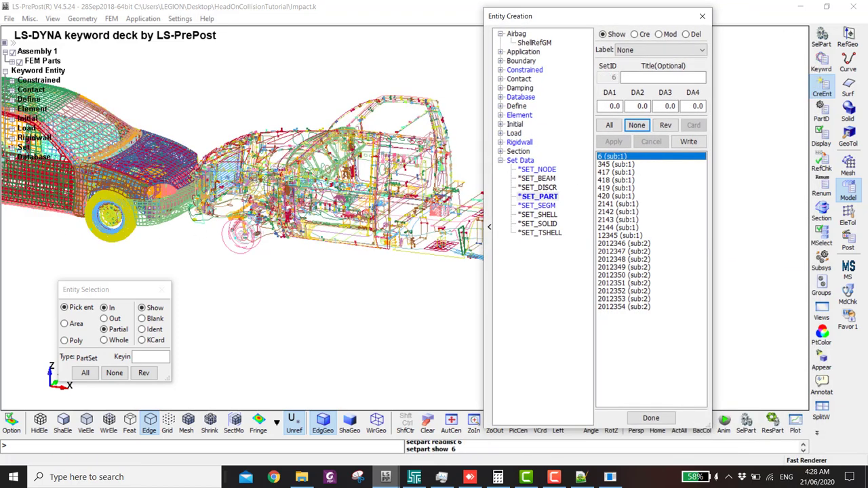
pyautogui.click(611, 243)
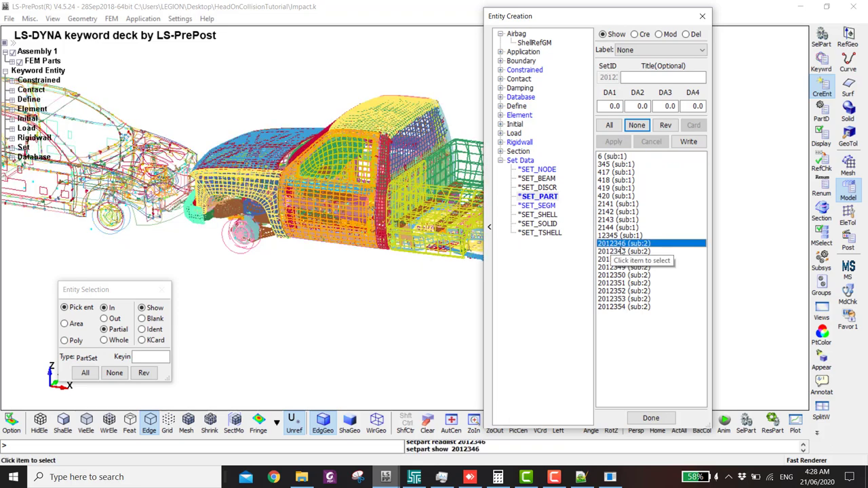
pyautogui.click(651, 418)
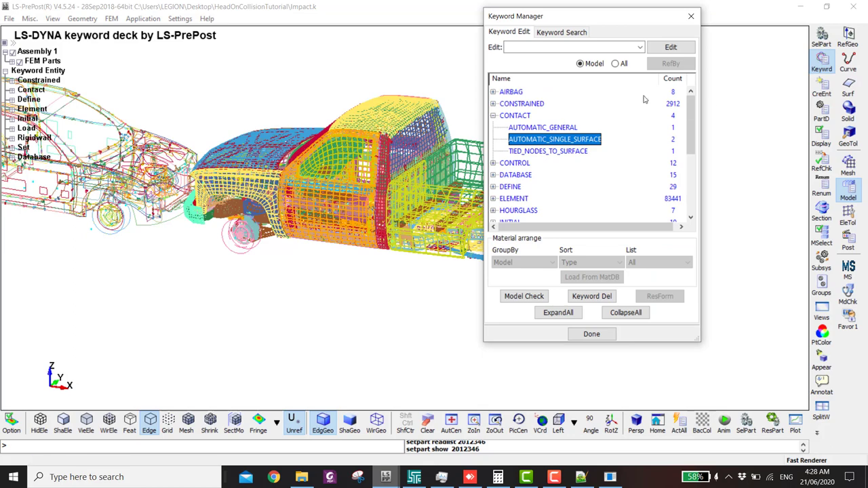
# Start a CONTACT_AUTOMATIC_SURFACE_TO_SURFACE card from the full keyword list with a new ID and the title "Car Contact"
pyautogui.click(614, 63)
pyautogui.scroll(2, 572, 169)
pyautogui.scroll(-3, 572, 172)
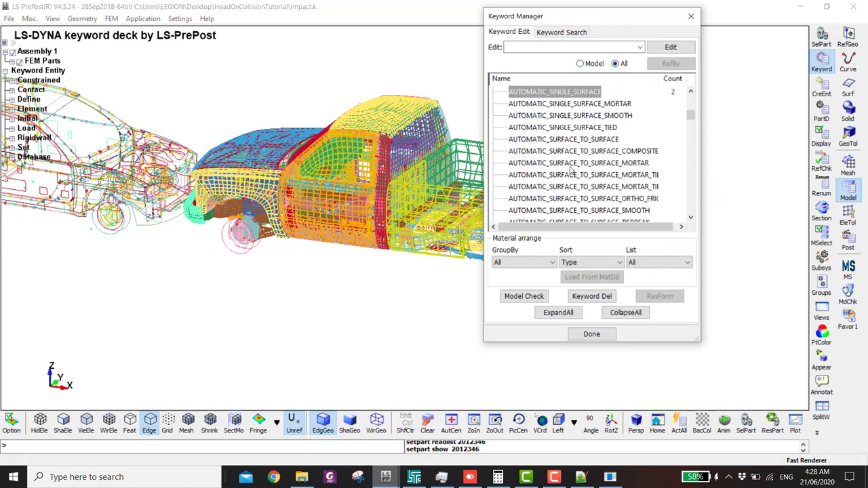
pyautogui.click(562, 139)
pyautogui.doubleClick(561, 140)
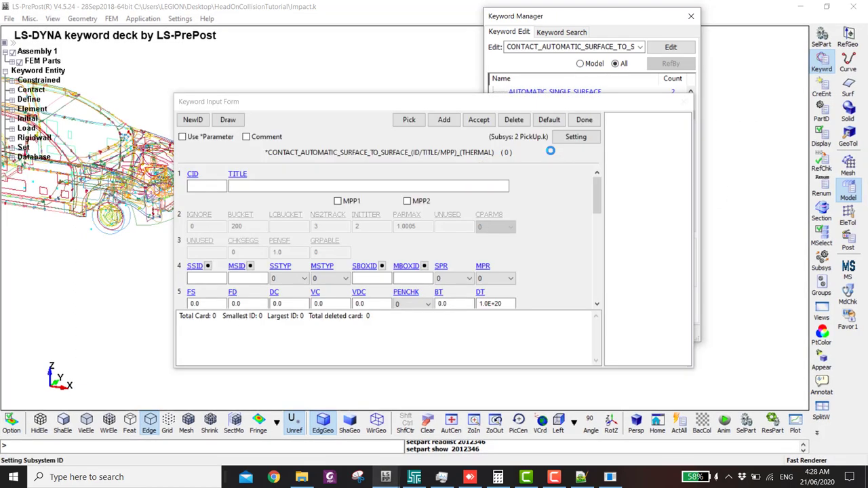
pyautogui.click(193, 120)
pyautogui.click(246, 188)
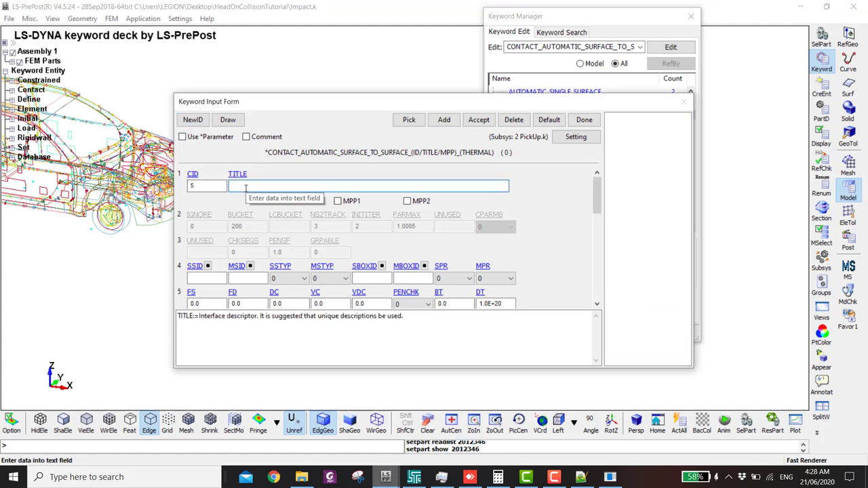
pyautogui.write('Car Contact')
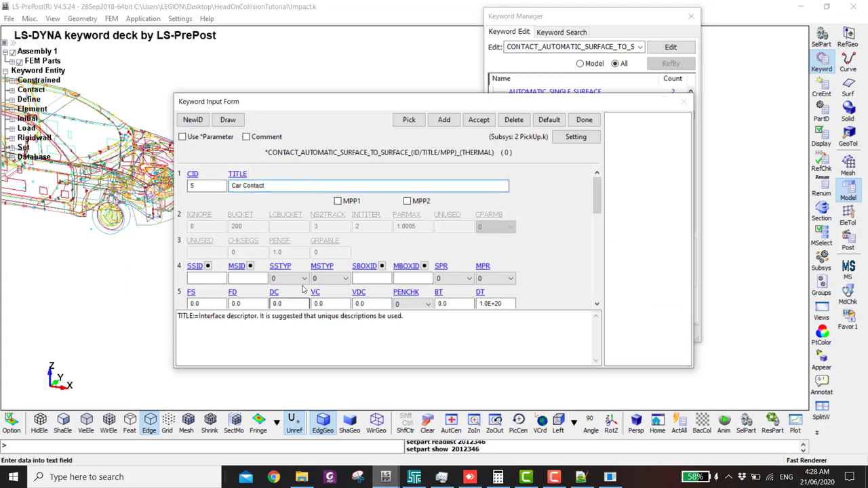
# Set both contact segment types to 2 (part set), with part set 6 as slave and part set 2012346 as master
pyautogui.click(288, 278)
pyautogui.click(273, 297)
pyautogui.click(329, 278)
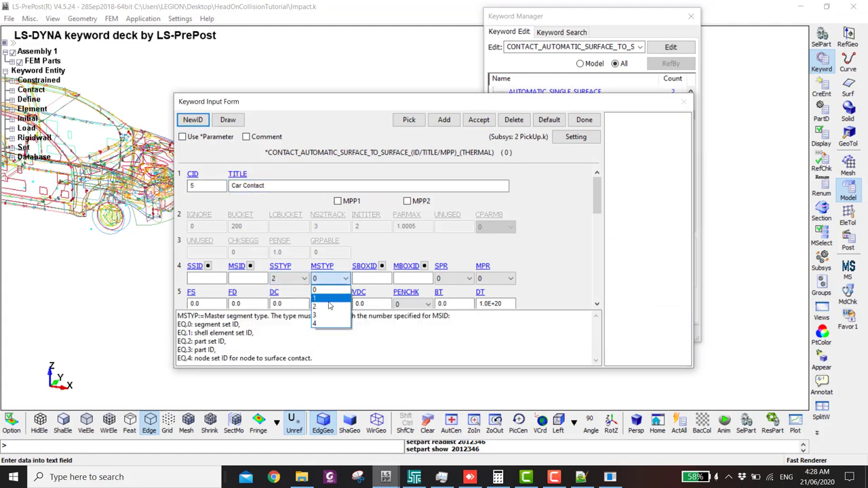
pyautogui.click(315, 297)
pyautogui.click(208, 265)
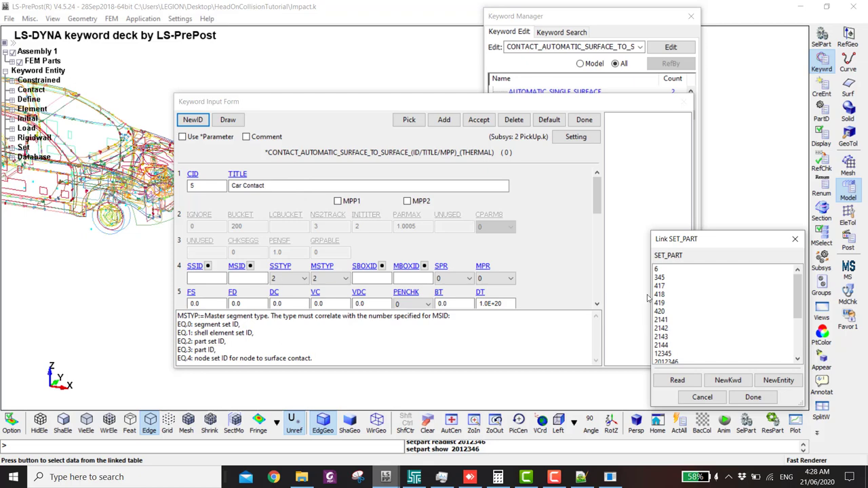
pyautogui.doubleClick(657, 270)
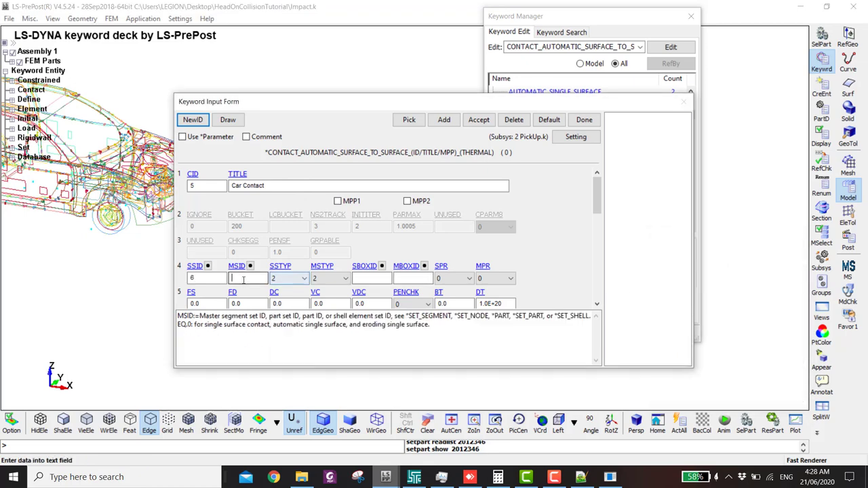
pyautogui.click(250, 266)
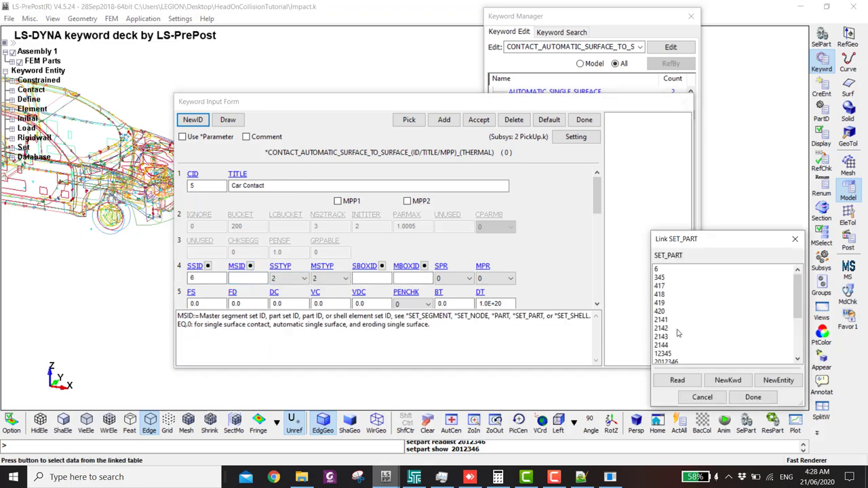
pyautogui.scroll(-2, 678, 333)
pyautogui.doubleClick(668, 317)
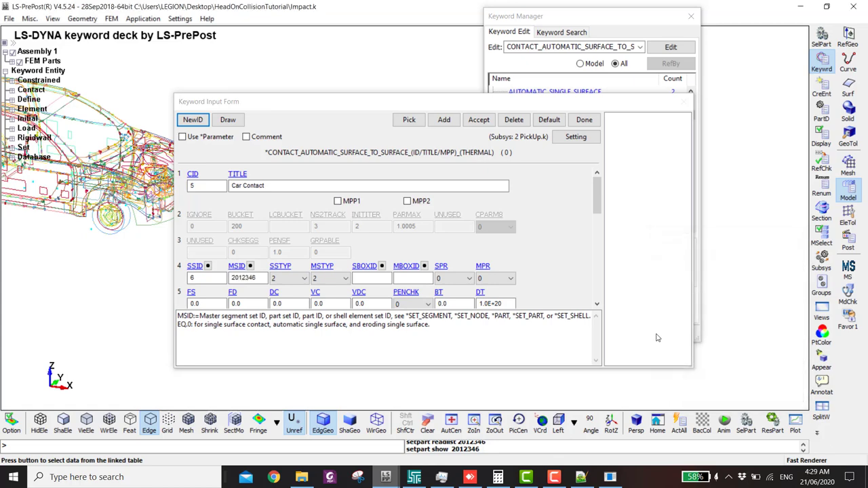
# Set the contact's FS to 0.2, FD to 0.1 and DC to 0.3, then accept the card and close the form
pyautogui.click(206, 304)
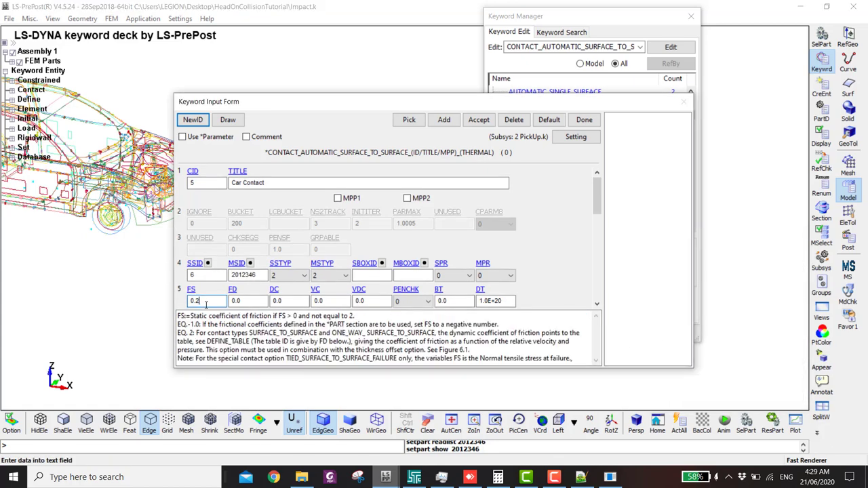
pyautogui.press('Tab')
pyautogui.write('0.1')
pyautogui.press('Tab')
pyautogui.write('0.3')
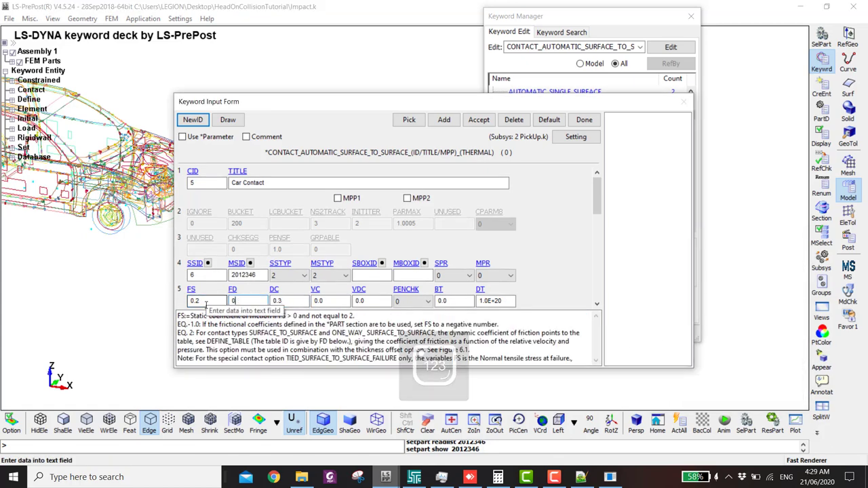
pyautogui.click(478, 120)
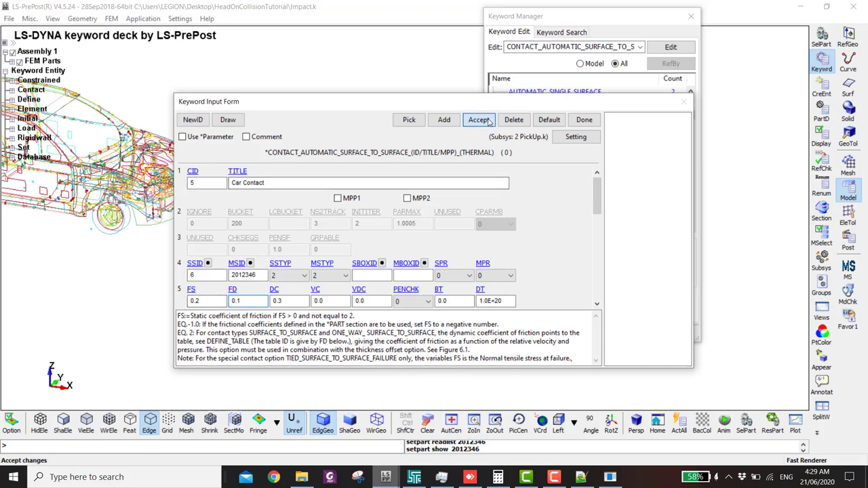
pyautogui.click(582, 121)
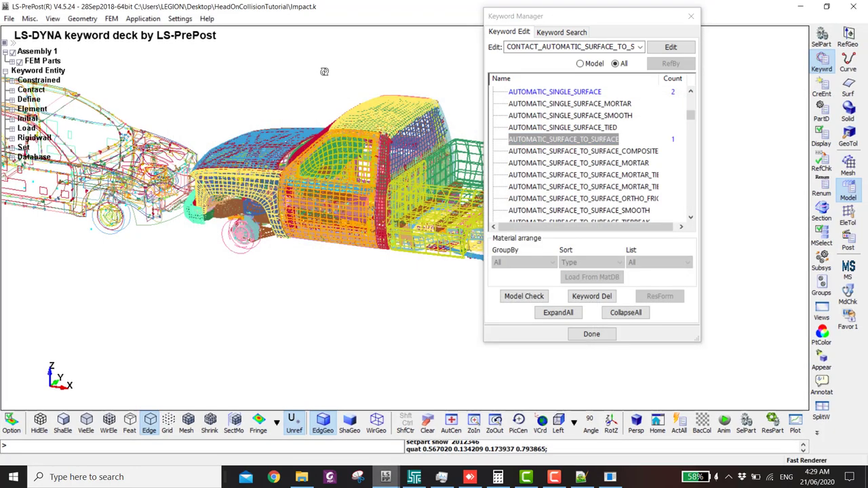
# Save the combined model as one keyword file, PickUp.k in the HeadOnCollisionTutorial folder, with saving by subsystem turned off
pyautogui.hotkey('ctrl', 's')
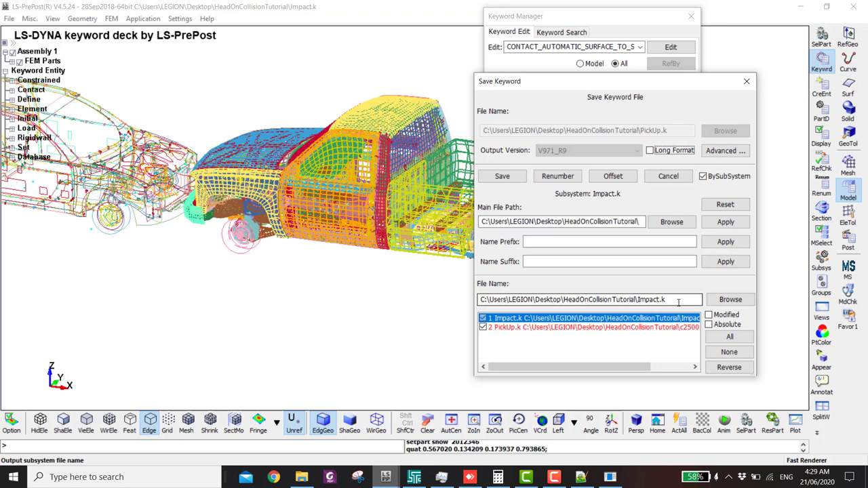
pyautogui.click(703, 176)
pyautogui.click(520, 178)
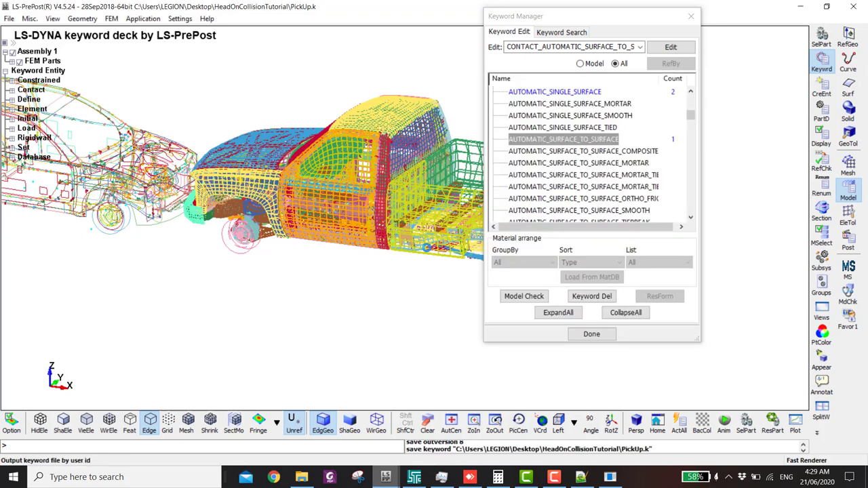
# Switch to the LS-DYNA Program Manager and choose PickUp.k from the HeadOnCollisionTutorial folder as the input file for a new analysis
pyautogui.click(413, 477)
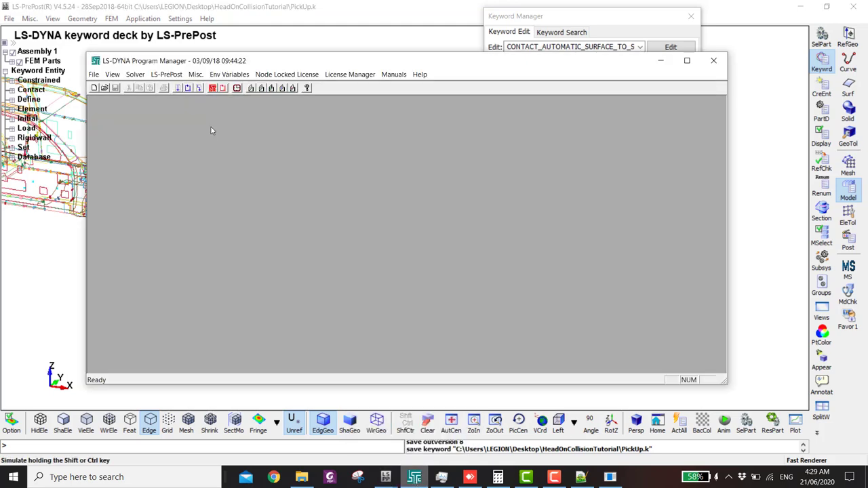
pyautogui.click(177, 88)
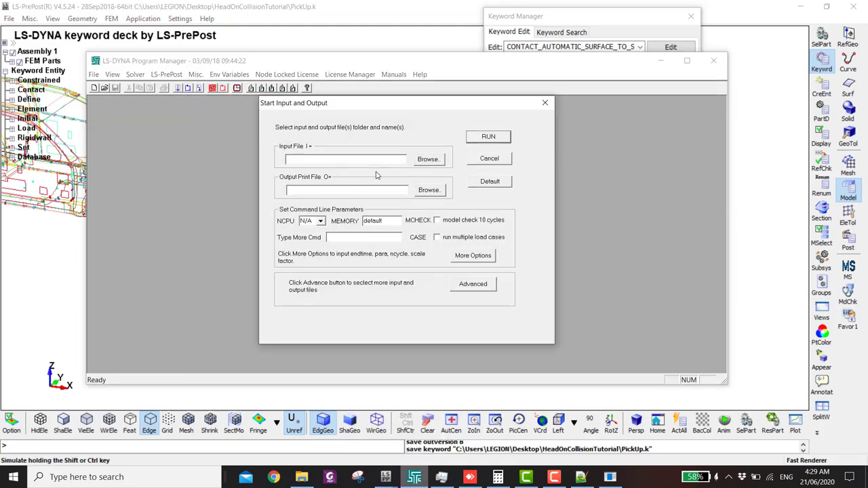
pyautogui.click(426, 162)
pyautogui.click(400, 97)
pyautogui.click(376, 184)
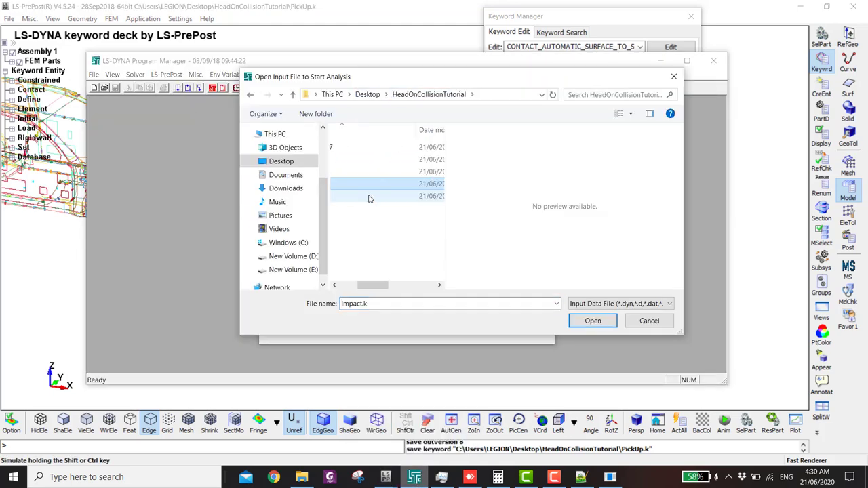
pyautogui.click(368, 197)
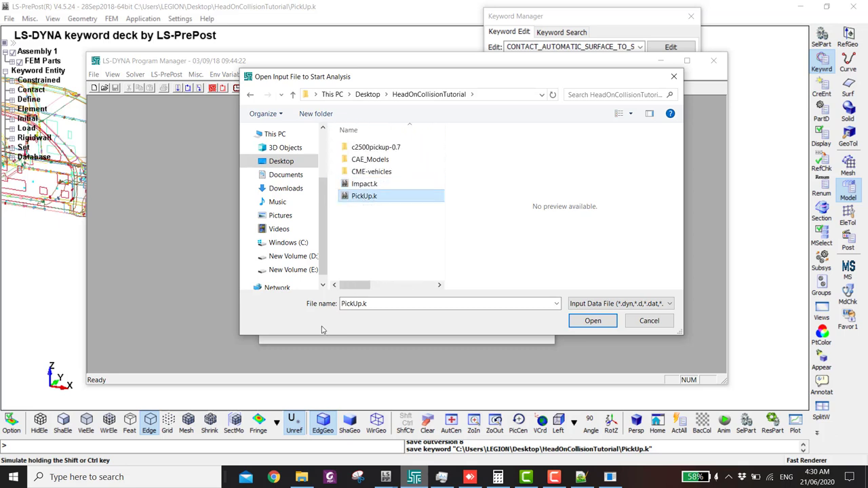
pyautogui.click(412, 200)
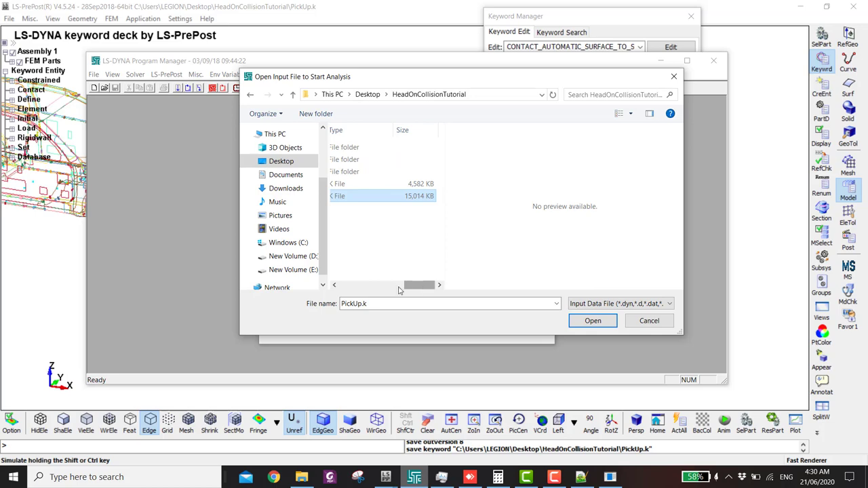
pyautogui.moveTo(420, 285); pyautogui.dragTo(356, 284)
pyautogui.click(588, 321)
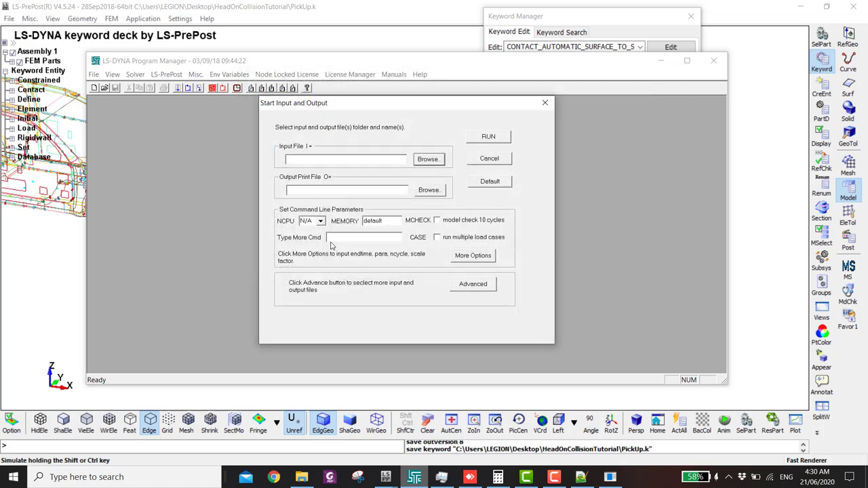
# Set the analysis to 8 CPUs and 1000m of memory, and run it
pyautogui.doubleClick(366, 221)
pyautogui.write('1000m')
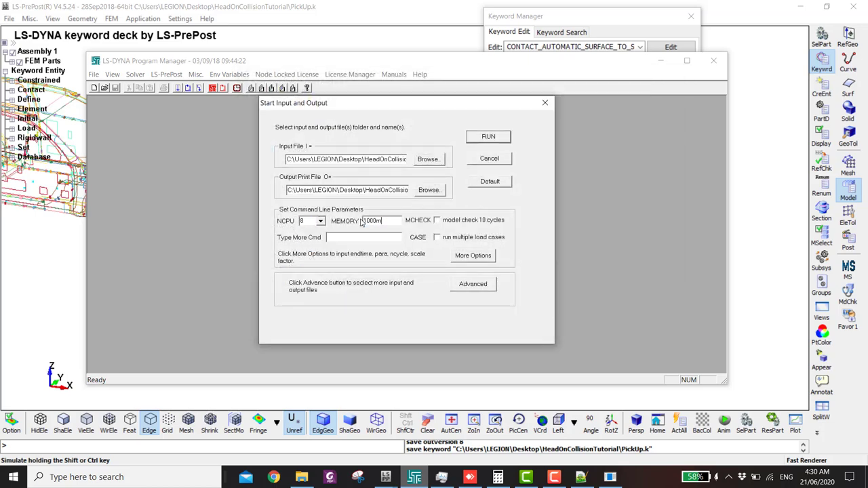
pyautogui.press('Return')
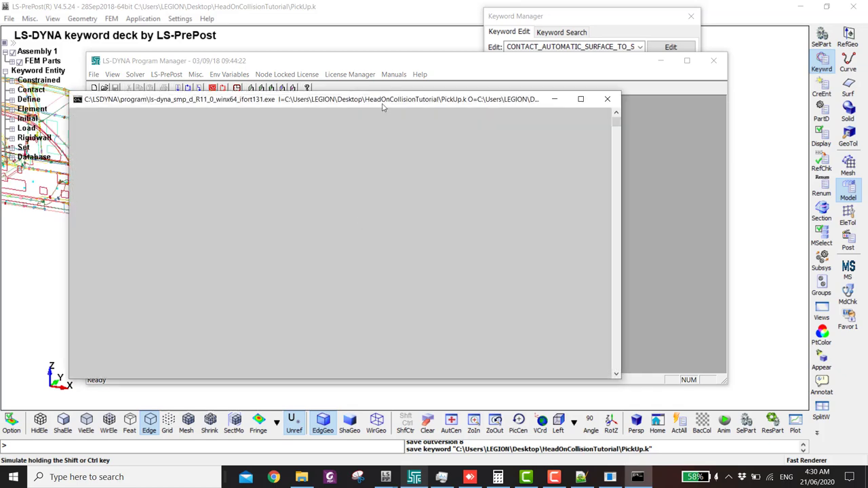
# Reposition the solver console, interrupt the run and issue the sw2 switch to query the time estimate
pyautogui.moveTo(381, 103); pyautogui.dragTo(441, 88)
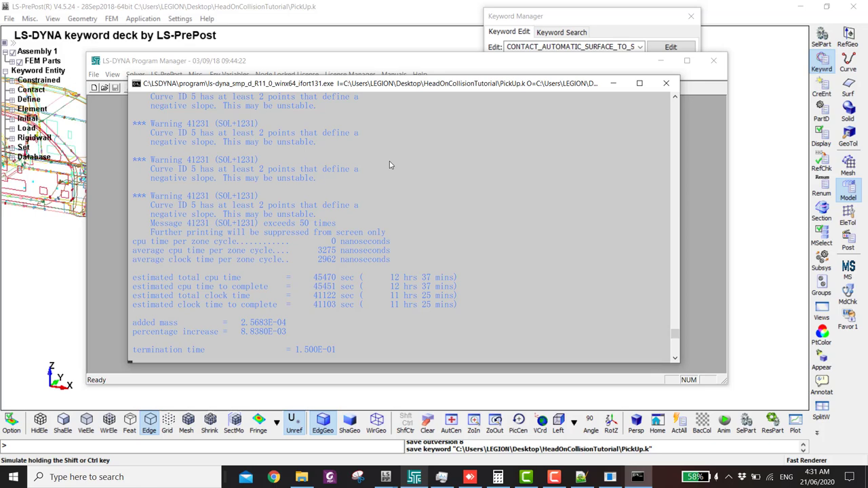
pyautogui.hotkey('ctrl', 'c')
pyautogui.write('sw2')
pyautogui.press('Return')
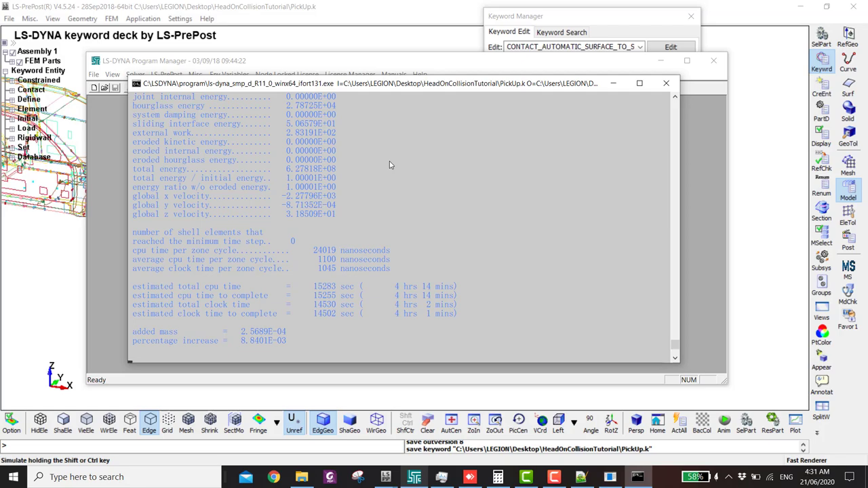
# Switch to the LS-PrePost session holding only the c2500 pickup, collapse its INITIAL keywords and start a model check
pyautogui.click(386, 476)
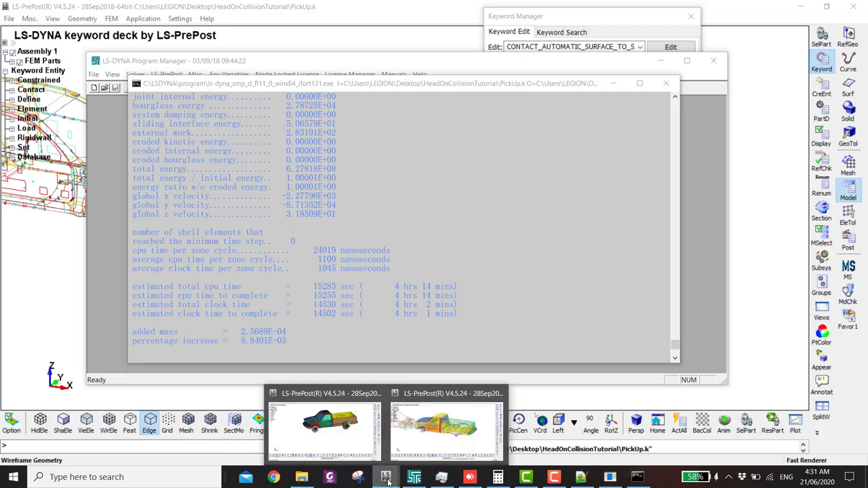
pyautogui.click(352, 423)
pyautogui.moveTo(361, 248); pyautogui.dragTo(382, 152)
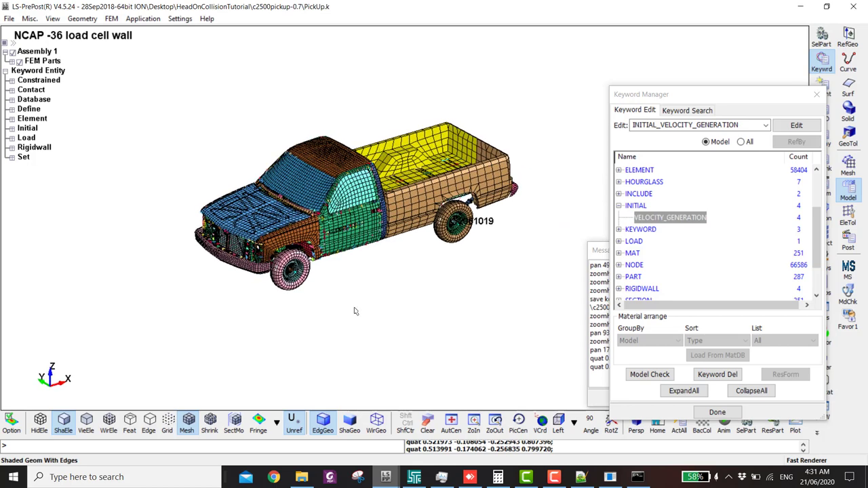
pyautogui.click(618, 207)
pyautogui.moveTo(657, 96); pyautogui.dragTo(579, 54)
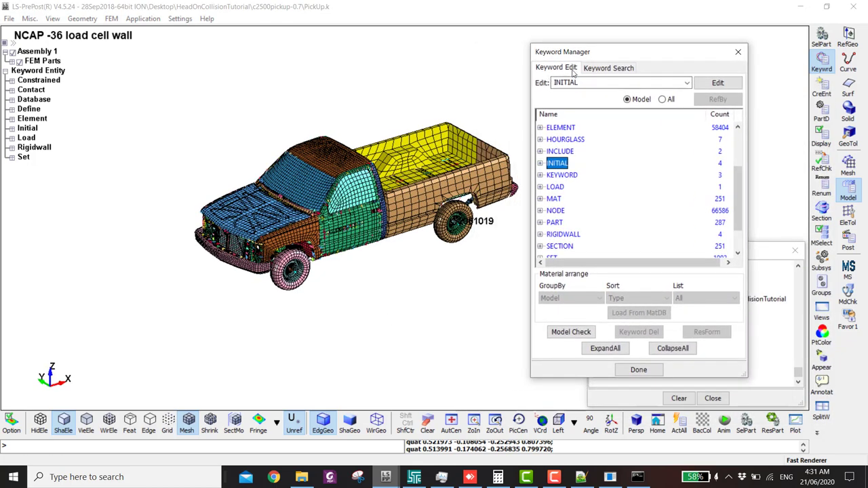
pyautogui.click(561, 333)
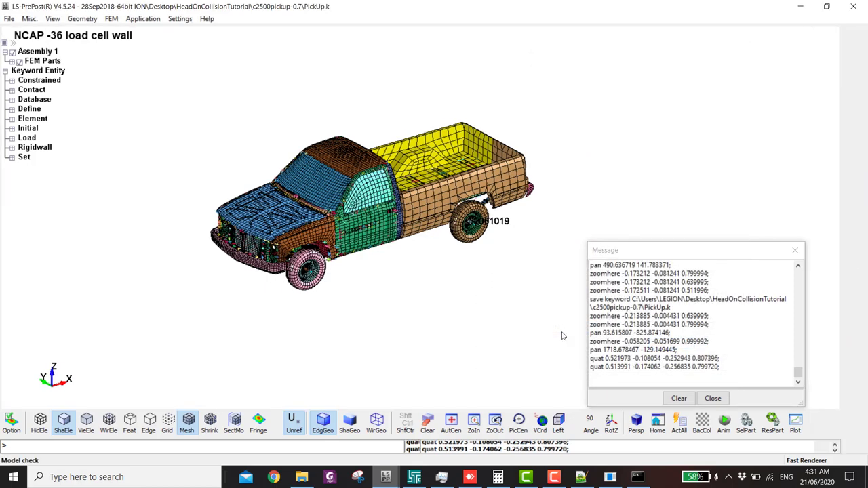